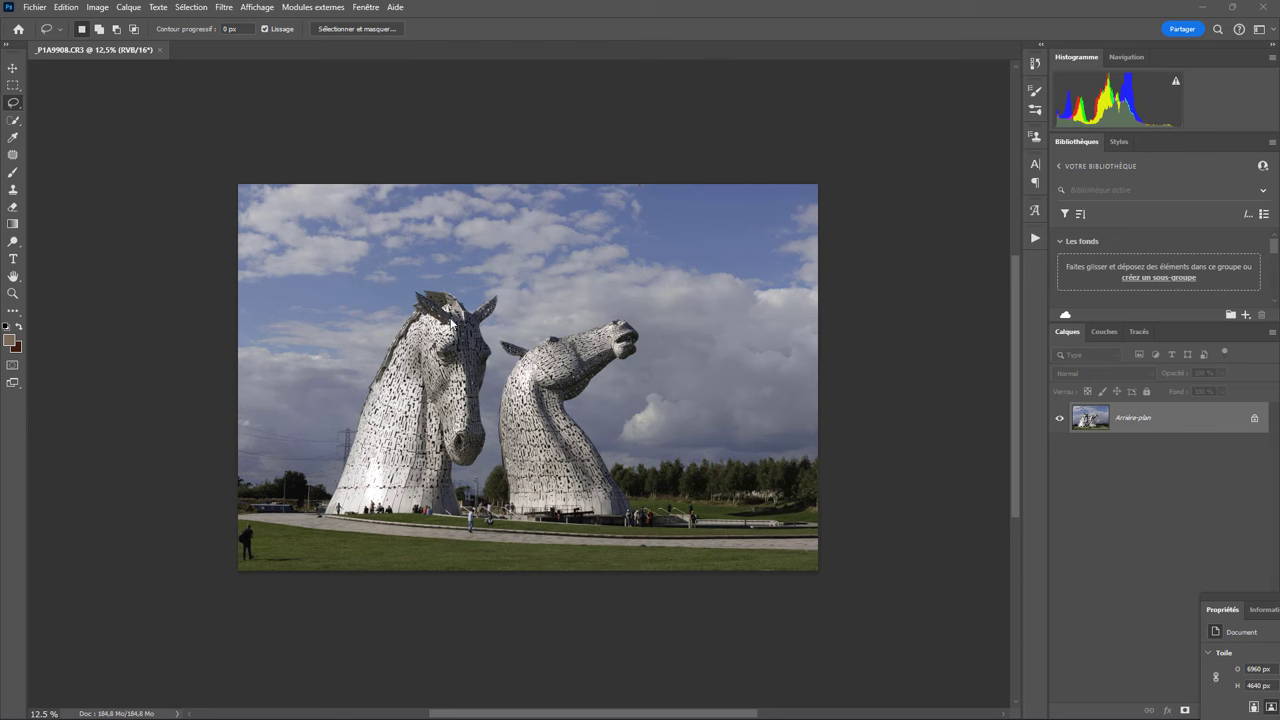
Step: Scroll around the Kelpies photo to survey the scene
{"action": "scroll", "coordinate": [332, 526], "scroll_direction": "left", "scroll_amount": 3}
{"action": "scroll", "coordinate": [314, 556], "scroll_direction": "left", "scroll_amount": 1}
{"action": "scroll", "coordinate": [434, 518], "scroll_direction": "right", "scroll_amount": 3}
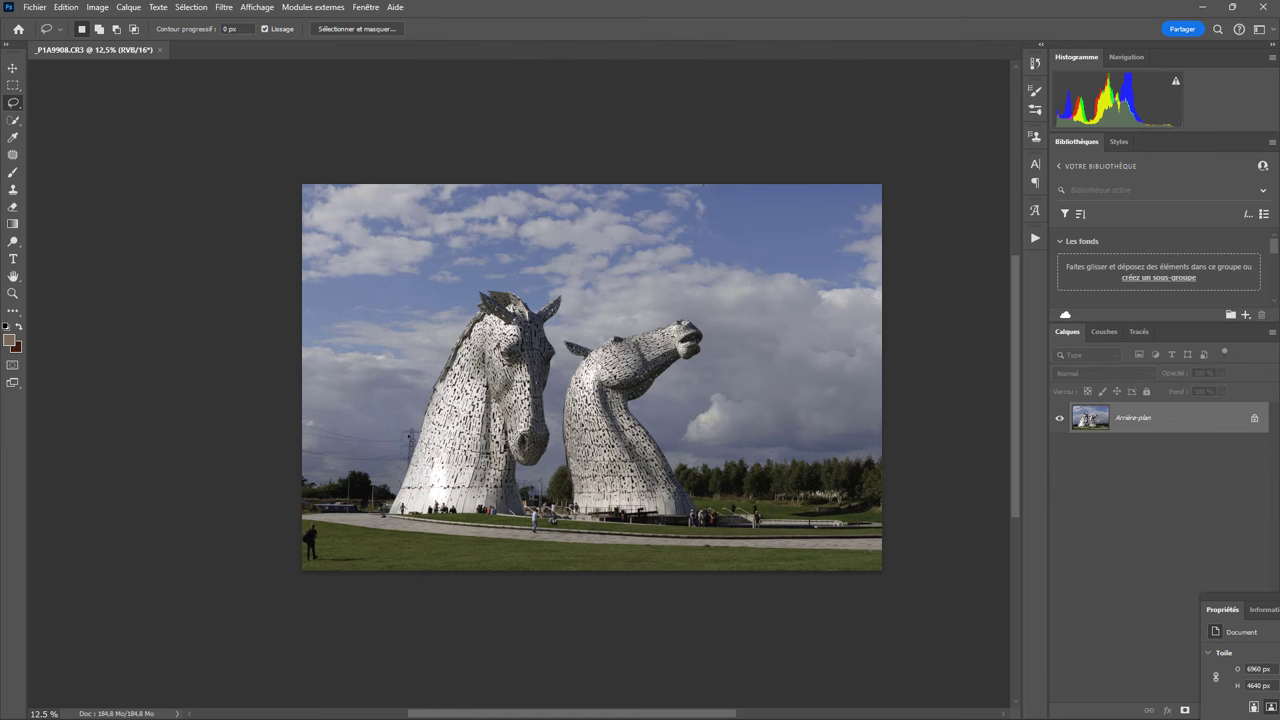
{"action": "scroll", "coordinate": [502, 547], "scroll_direction": "up", "scroll_amount": 3}
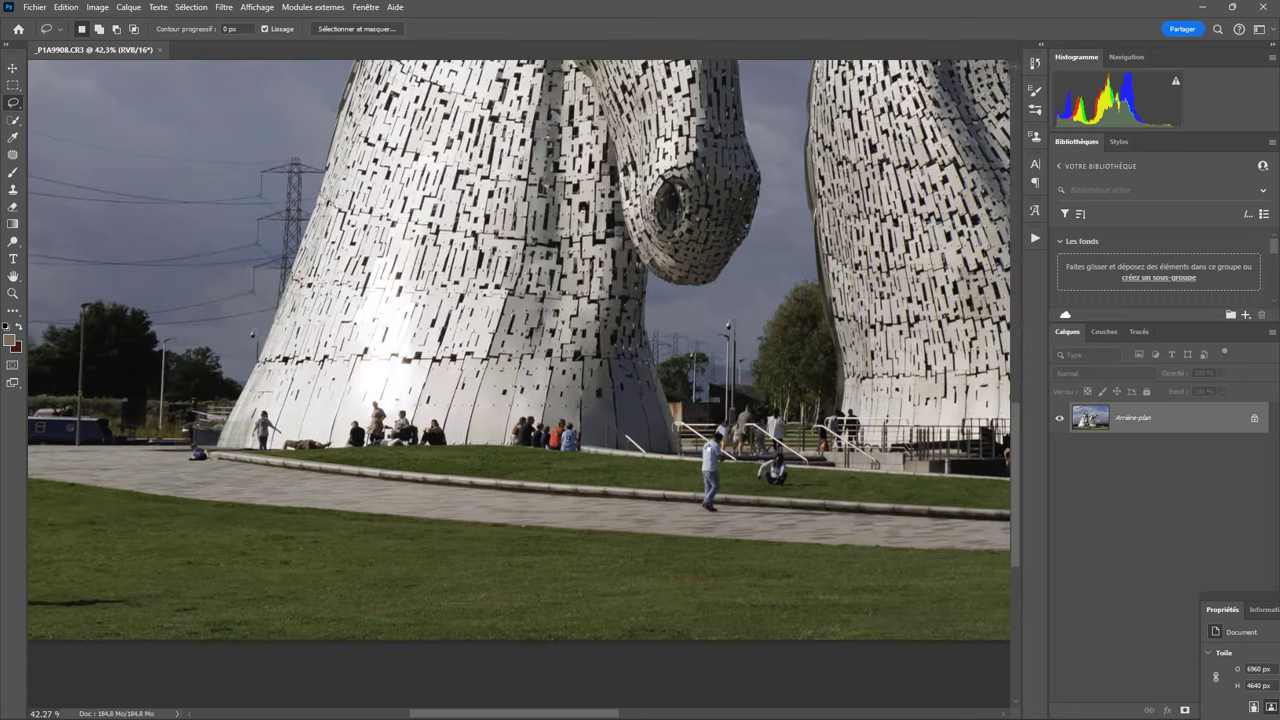
{"action": "scroll", "coordinate": [467, 418], "scroll_direction": "right", "scroll_amount": 5}
{"action": "scroll", "coordinate": [467, 418], "scroll_direction": "right", "scroll_amount": 5}
{"action": "scroll", "coordinate": [467, 418], "scroll_direction": "right", "scroll_amount": 1}
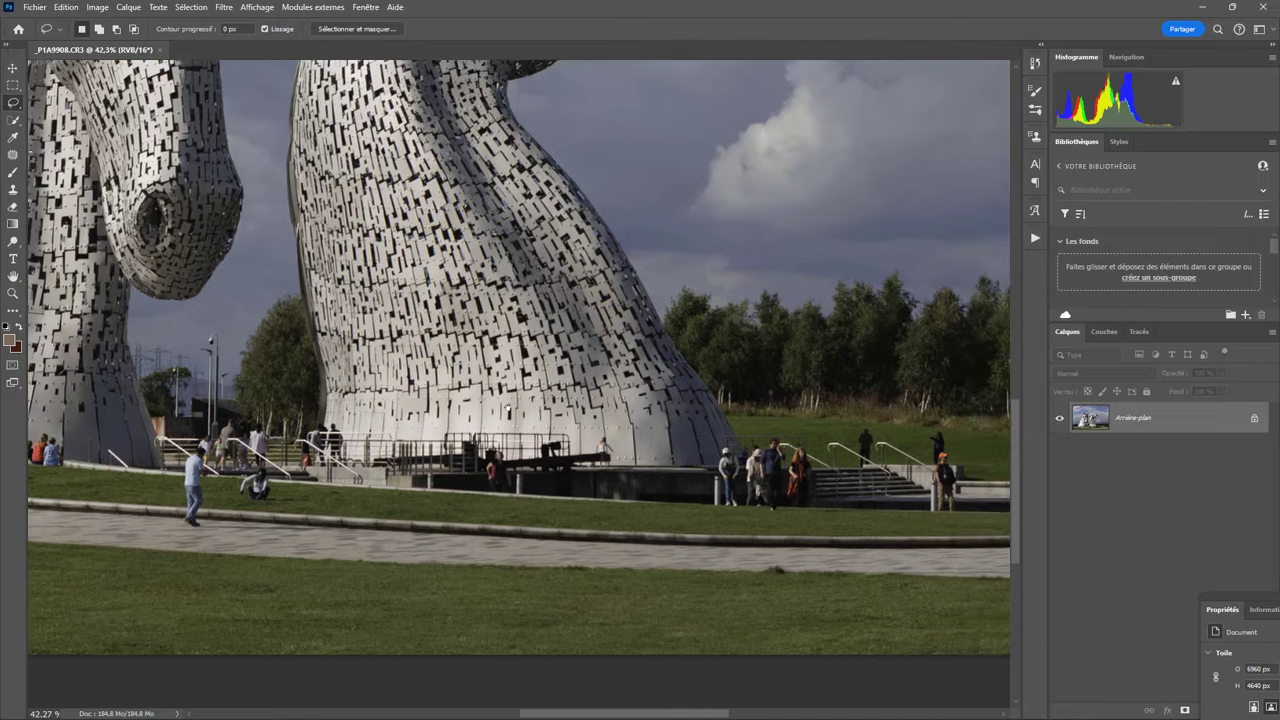
{"action": "scroll", "coordinate": [467, 418], "scroll_direction": "left", "scroll_amount": 3}
{"action": "scroll", "coordinate": [467, 418], "scroll_direction": "up", "scroll_amount": 1}
{"action": "scroll", "coordinate": [465, 470], "scroll_direction": "left", "scroll_amount": 1}
{"action": "scroll", "coordinate": [405, 430], "scroll_direction": "up", "scroll_amount": 2}
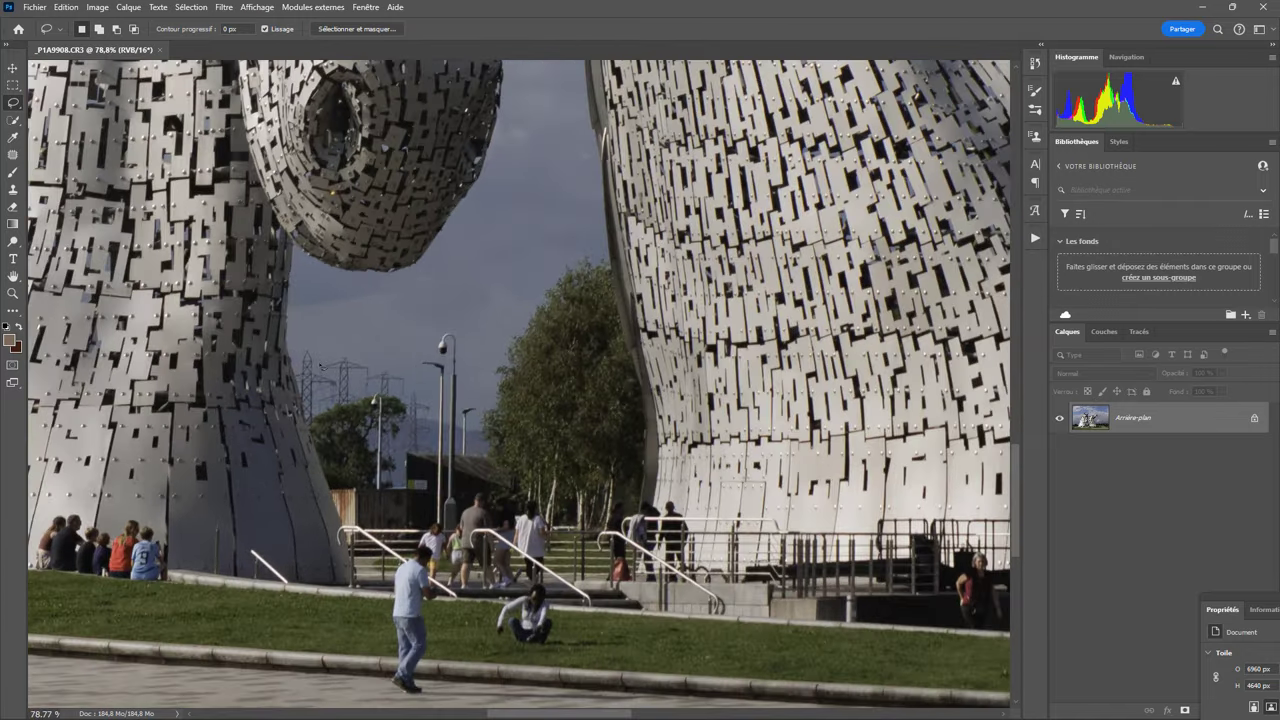
{"action": "scroll", "coordinate": [380, 470], "scroll_direction": "down", "scroll_amount": 2}
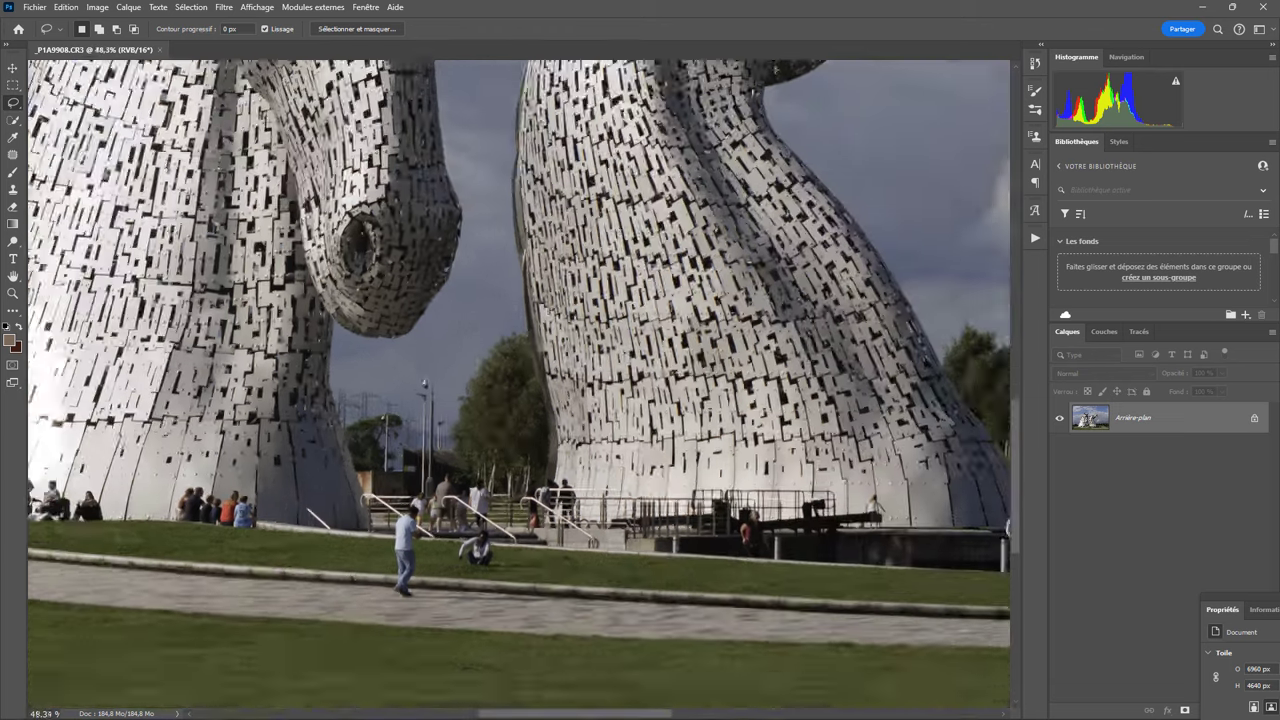
{"action": "scroll", "coordinate": [380, 470], "scroll_direction": "down", "scroll_amount": 2}
{"action": "scroll", "coordinate": [380, 470], "scroll_direction": "down", "scroll_amount": 2}
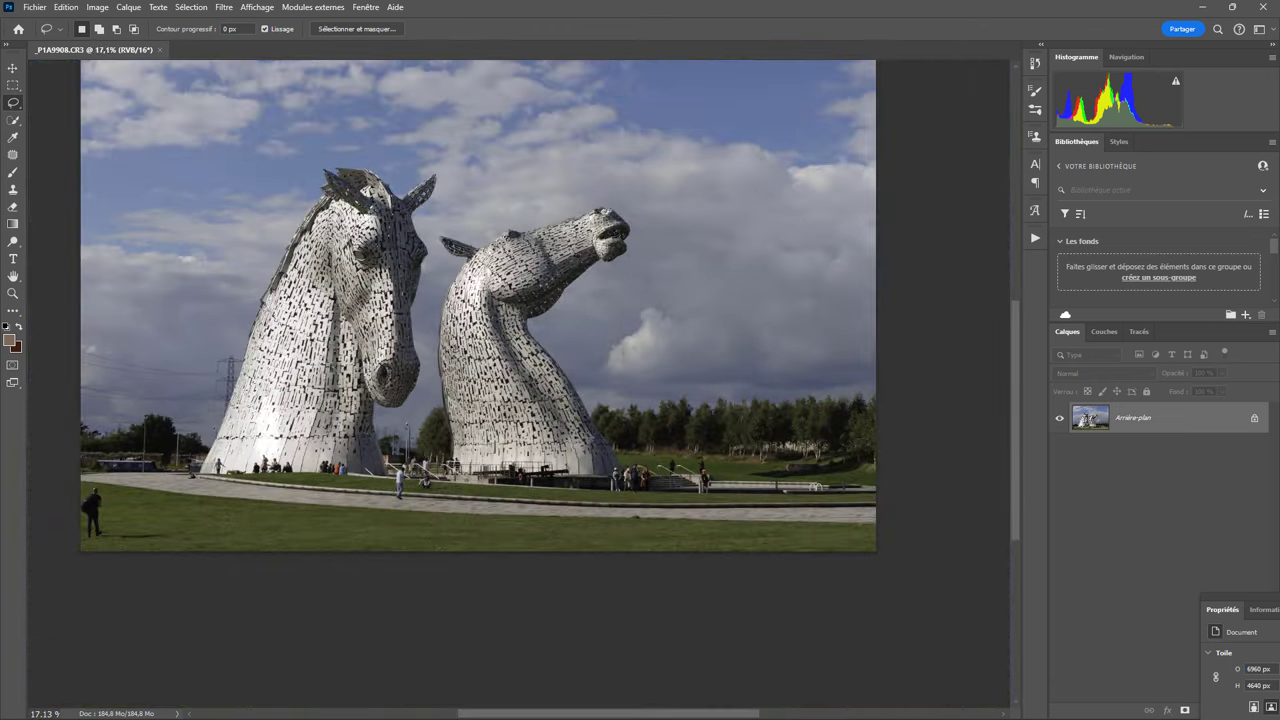
{"action": "scroll", "coordinate": [520, 370], "scroll_direction": "left", "scroll_amount": 1}
{"action": "scroll", "coordinate": [520, 370], "scroll_direction": "up", "scroll_amount": 1}
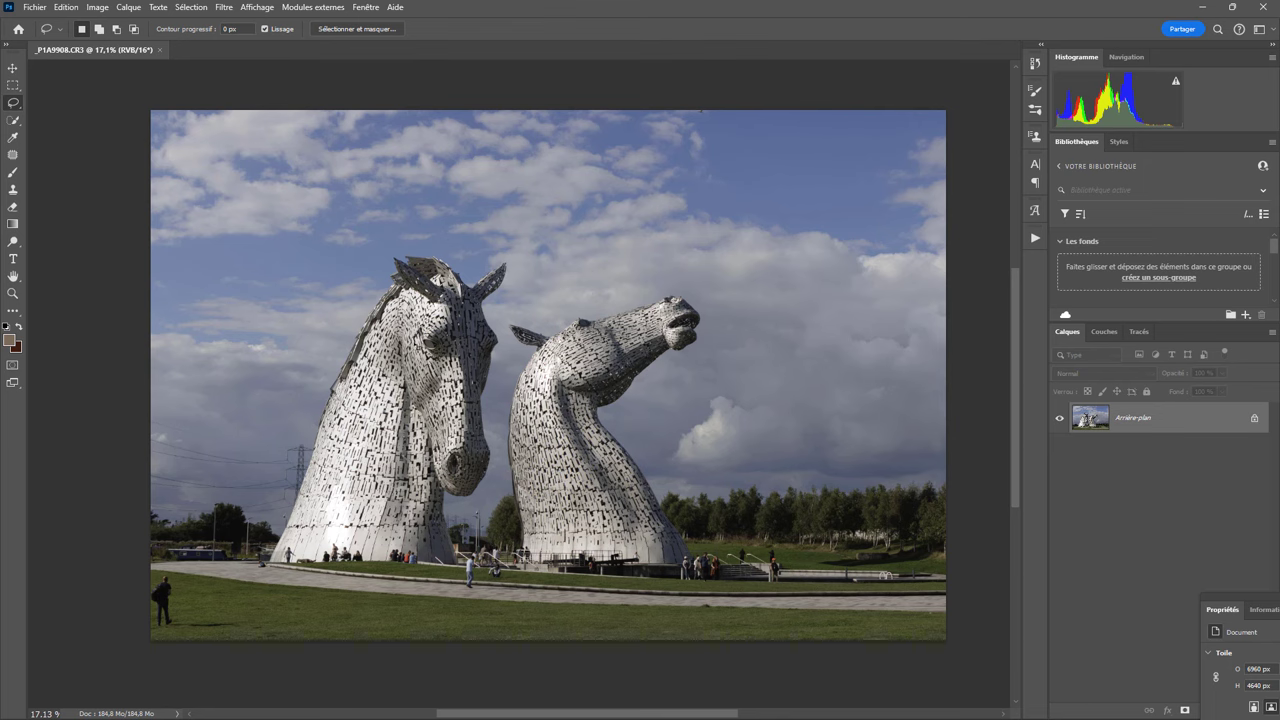
Step: Apply the Photographie workspace from Fenêtre > Espace de travail
{"action": "key", "text": "v"}
{"action": "scroll", "coordinate": [629, 217], "scroll_direction": "down", "scroll_amount": 2, "text": "alt"}
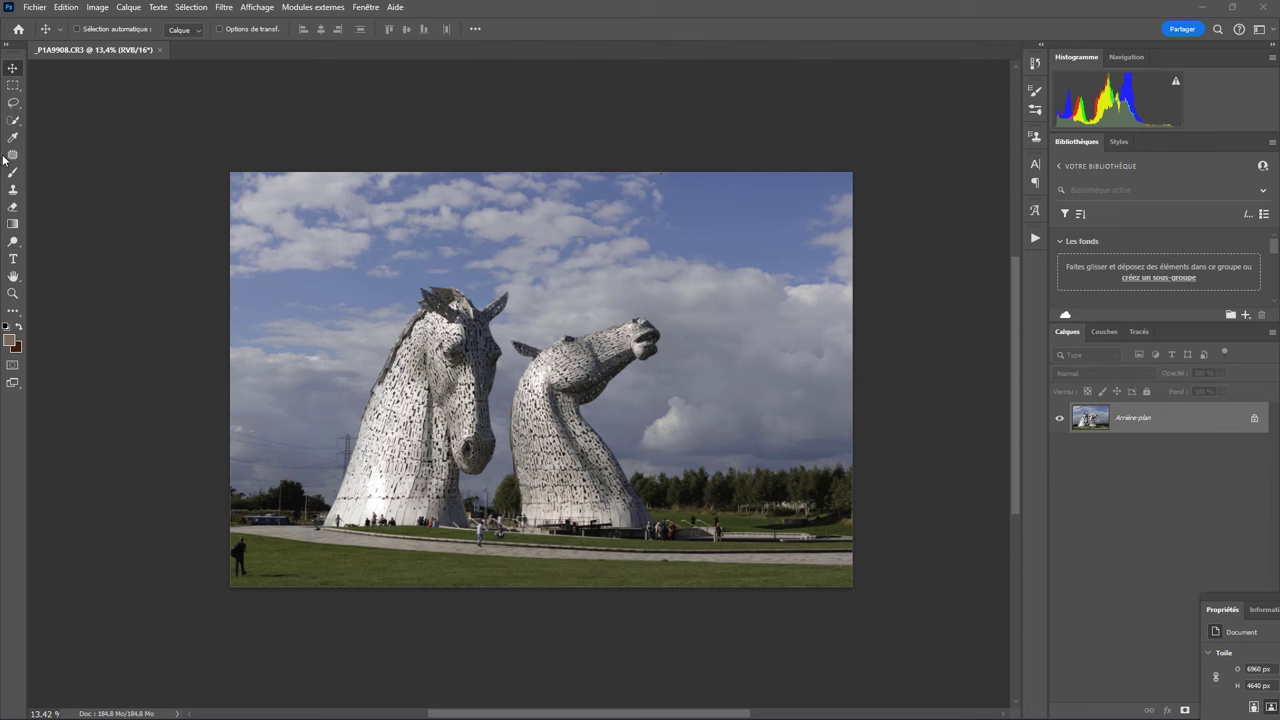
{"action": "left_click", "coordinate": [371, 8]}
{"action": "mouse_move", "coordinate": [391, 36]}
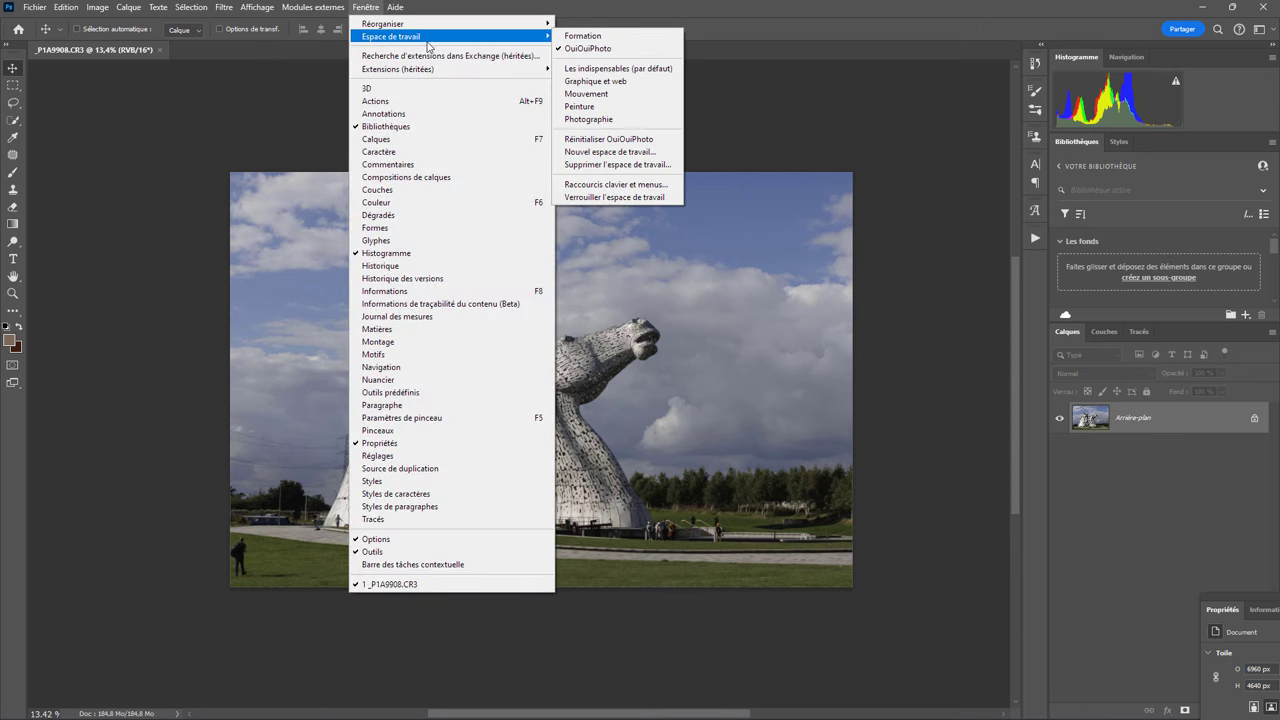
{"action": "left_click", "coordinate": [617, 120]}
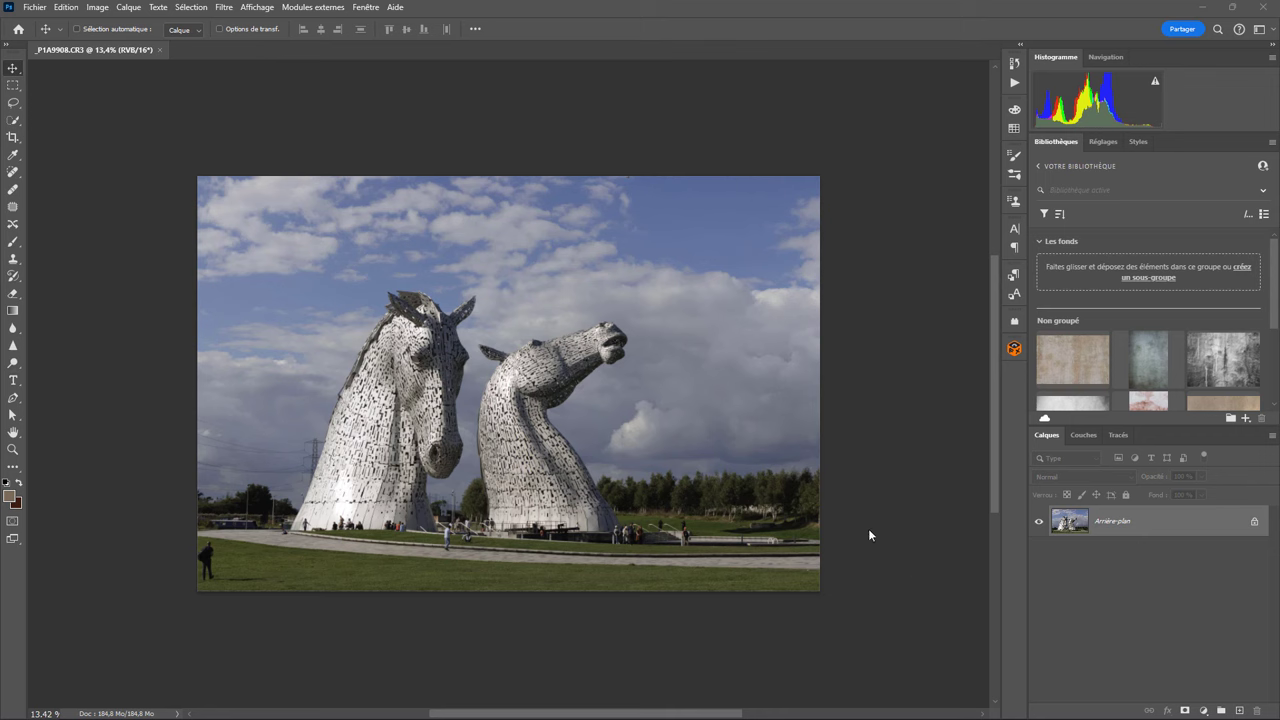
Step: Zoom to 33.33% and pan to the lone man on the lower-left grass, dismissing the background-layer warning
{"action": "key", "text": "ctrl+plus"}
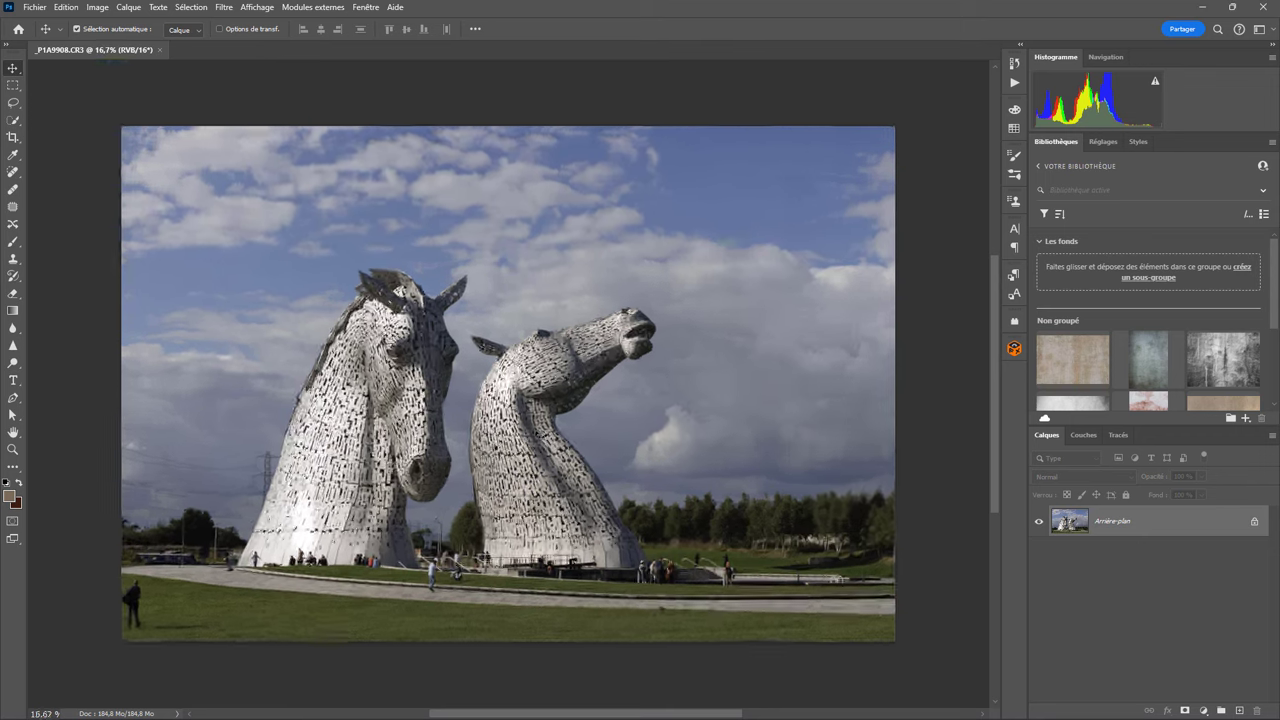
{"action": "key", "text": "ctrl+plus"}
{"action": "key", "text": "ctrl+plus"}
{"action": "left_click_drag", "start_coordinate": [330, 620], "coordinate": [504, 460]}
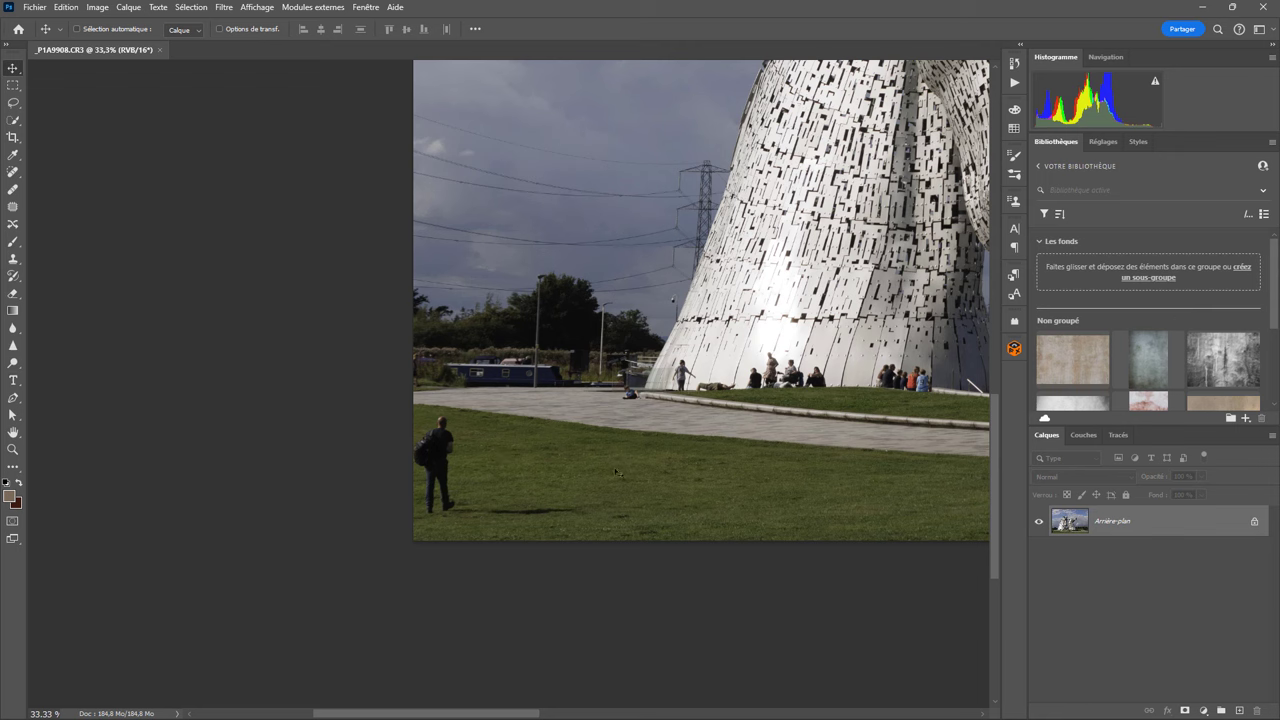
{"action": "left_click_drag", "start_coordinate": [643, 423], "coordinate": [580, 432]}
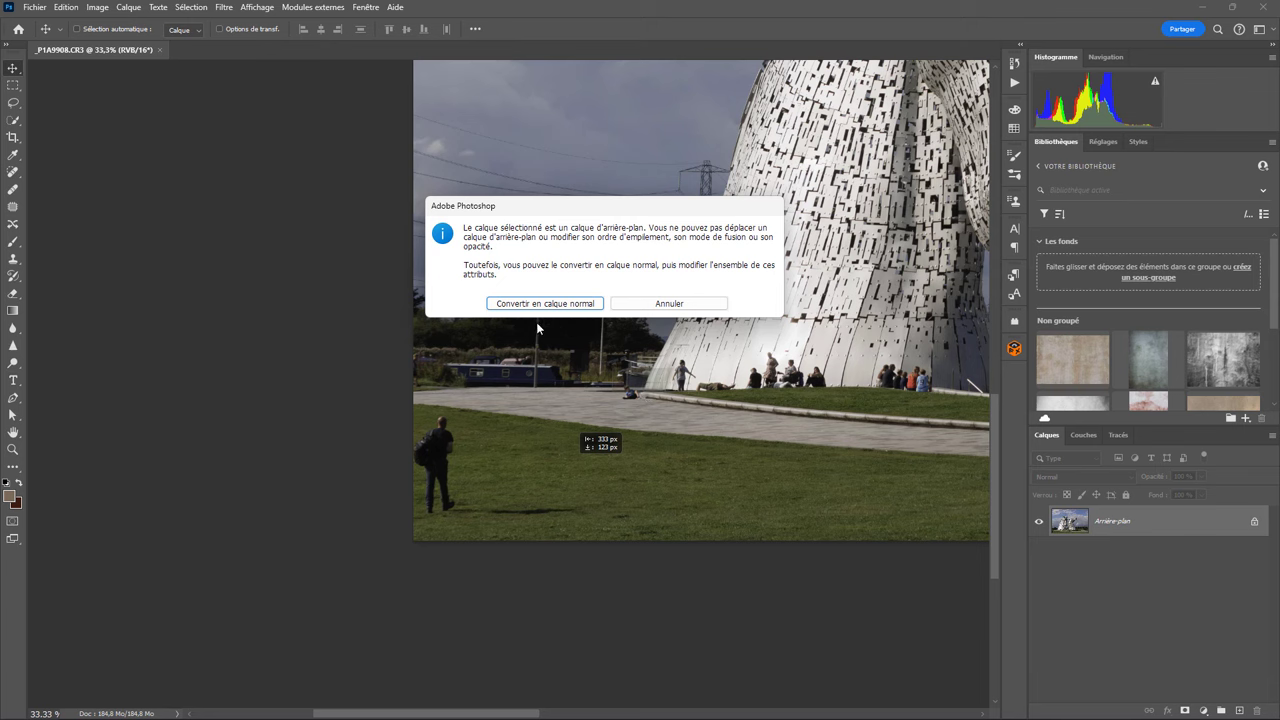
{"action": "left_click", "coordinate": [667, 303]}
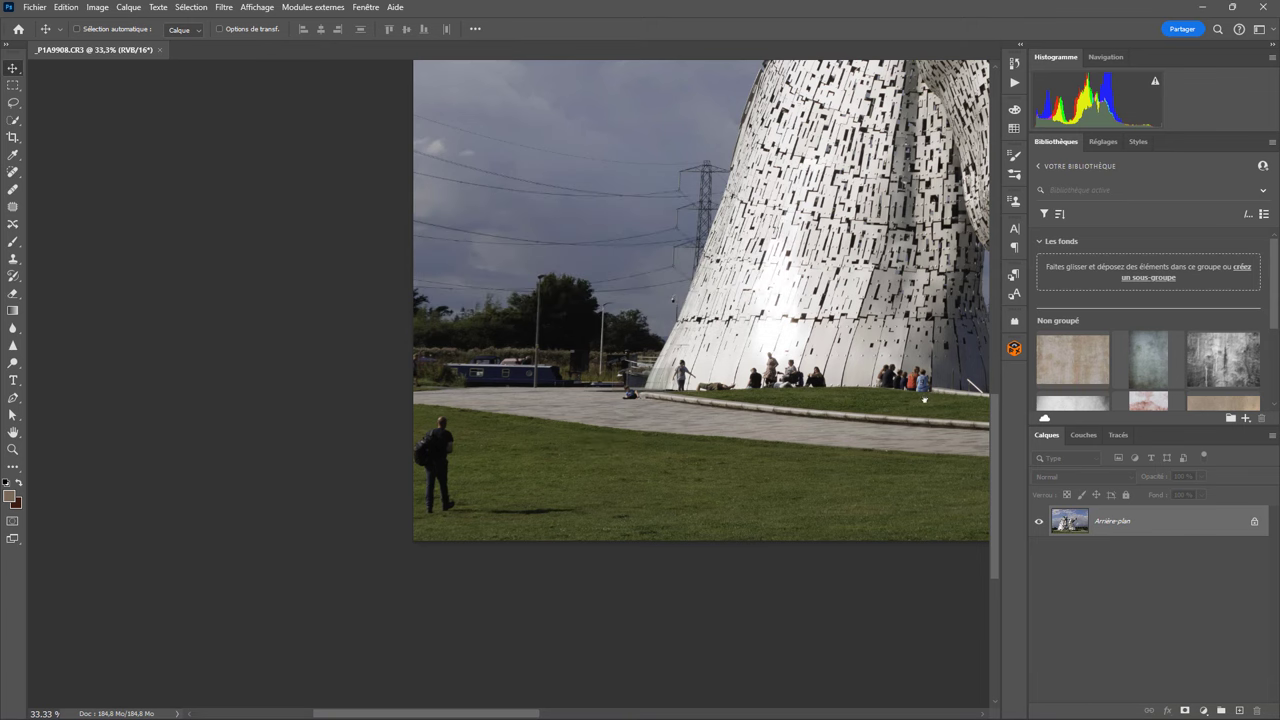
{"action": "left_click_drag", "start_coordinate": [924, 400], "coordinate": [538, 433]}
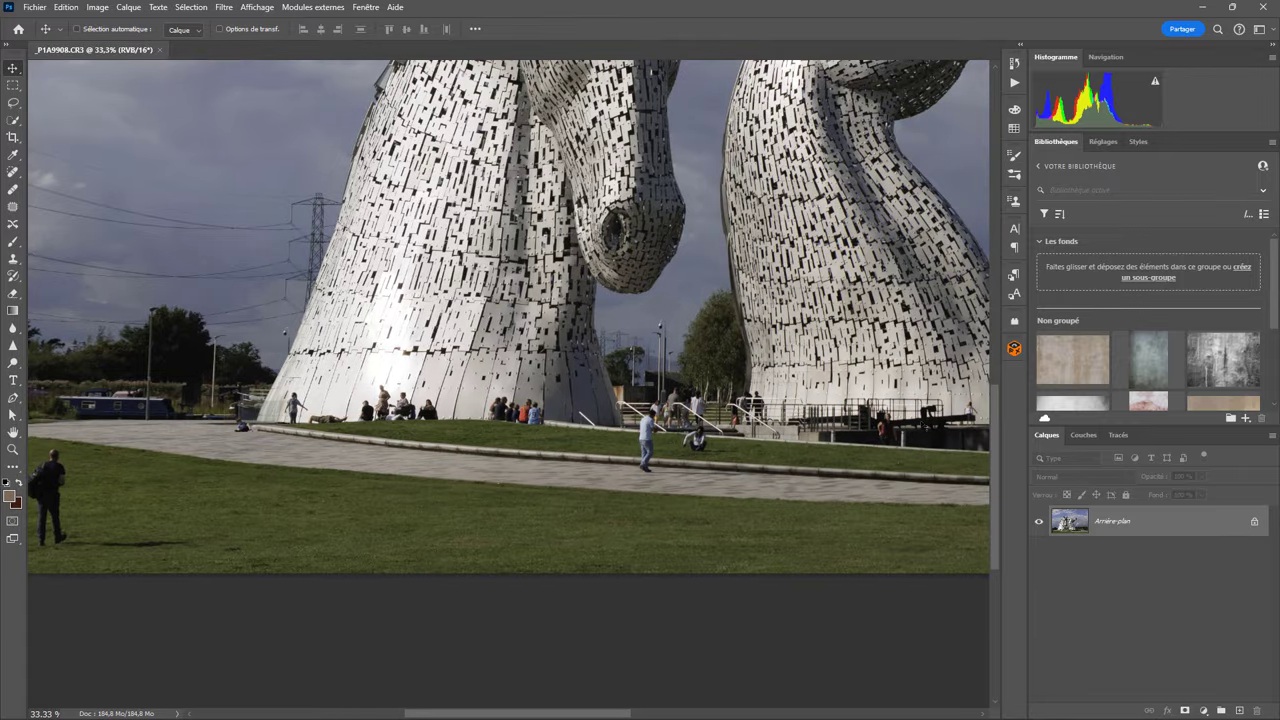
{"action": "left_click_drag", "start_coordinate": [925, 430], "coordinate": [495, 460]}
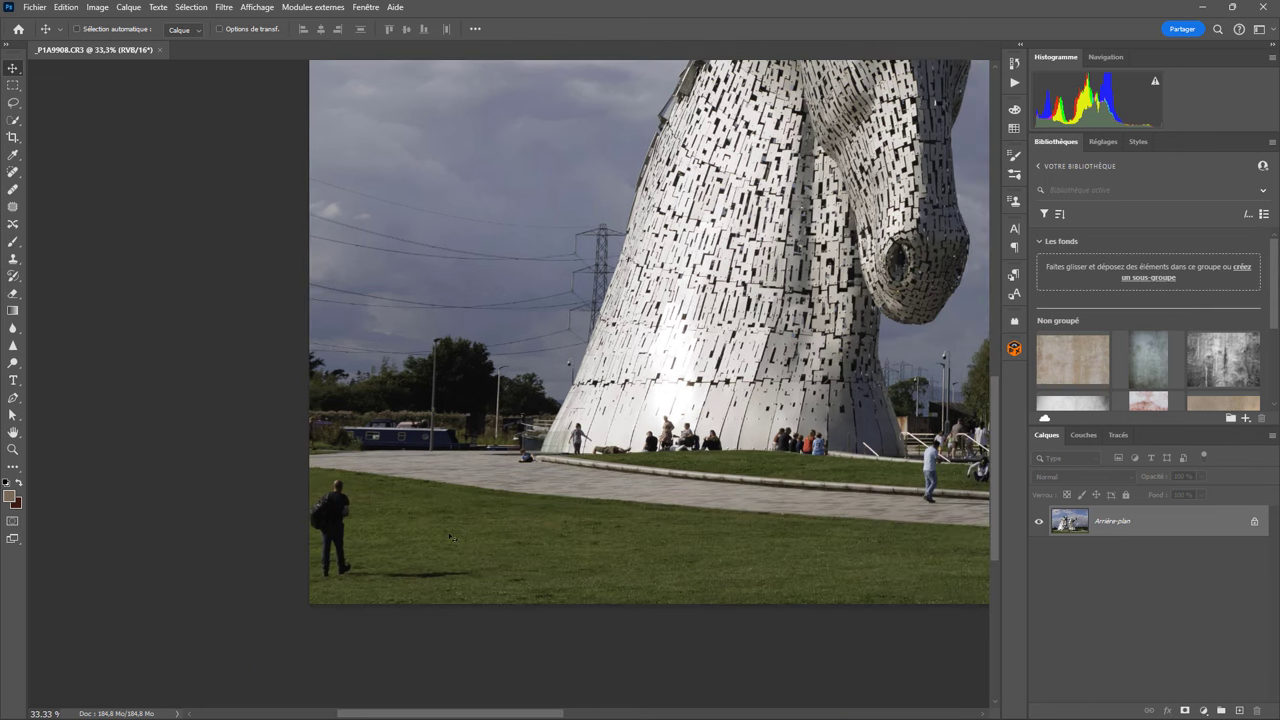
Step: Patch the lone man, his shadow and a leftover spot with nearby lawn
{"action": "left_click", "coordinate": [16, 206]}
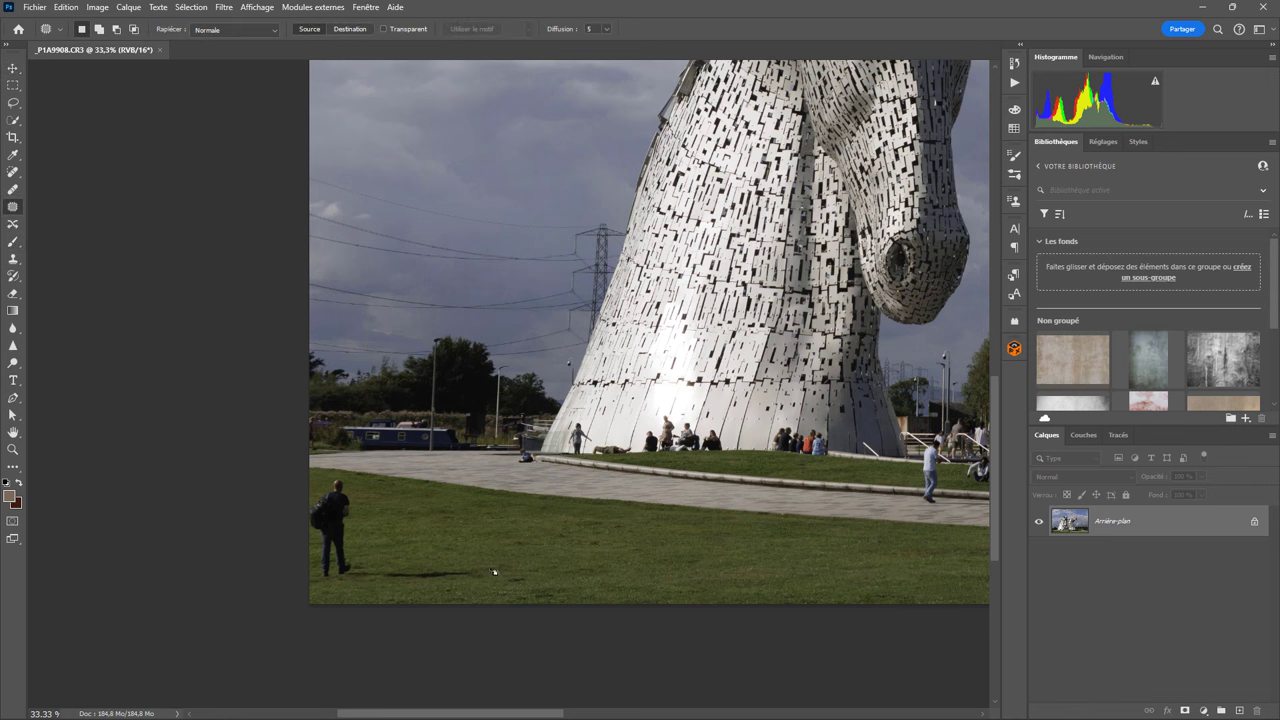
{"action": "left_click_drag", "start_coordinate": [490, 564], "coordinate": [378, 570]}
{"action": "mouse_move", "coordinate": [378, 570]}
{"action": "left_mouse_down"}
{"action": "mouse_move", "coordinate": [473, 586]}
{"action": "mouse_move", "coordinate": [613, 571]}
{"action": "left_mouse_up"}
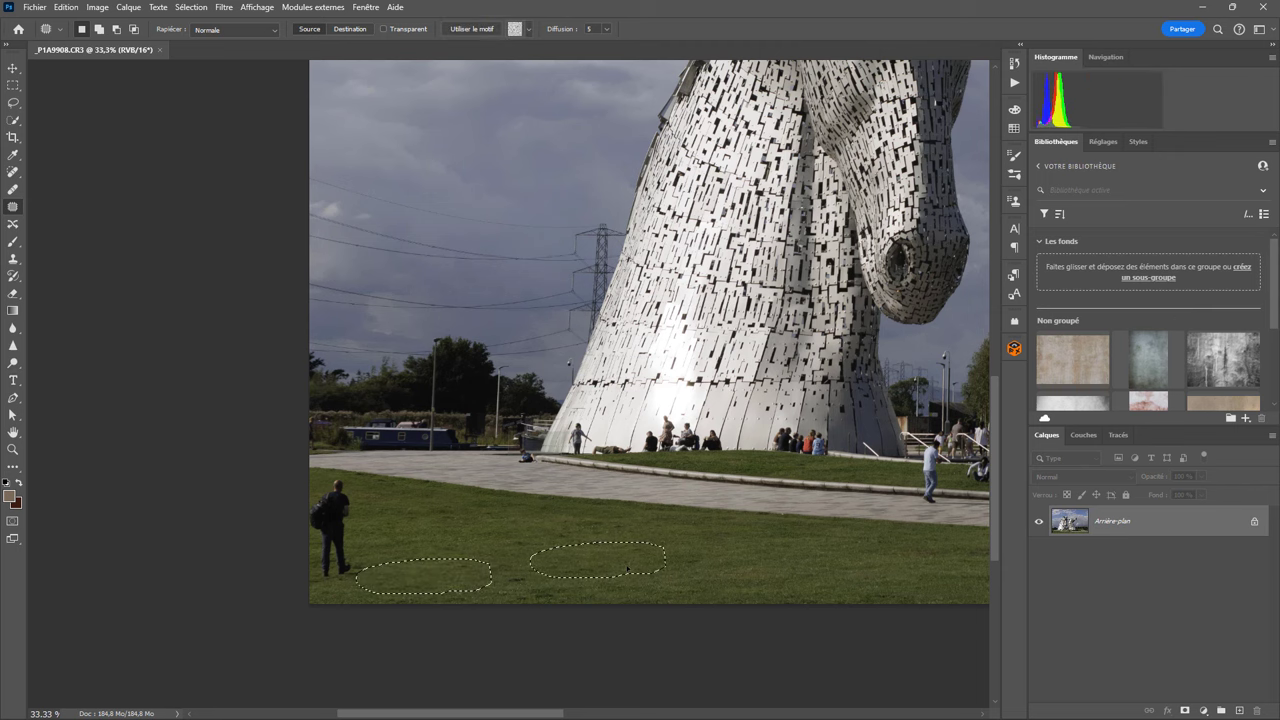
{"action": "key", "text": "ctrl+d"}
{"action": "left_click_drag", "start_coordinate": [368, 516], "coordinate": [298, 570]}
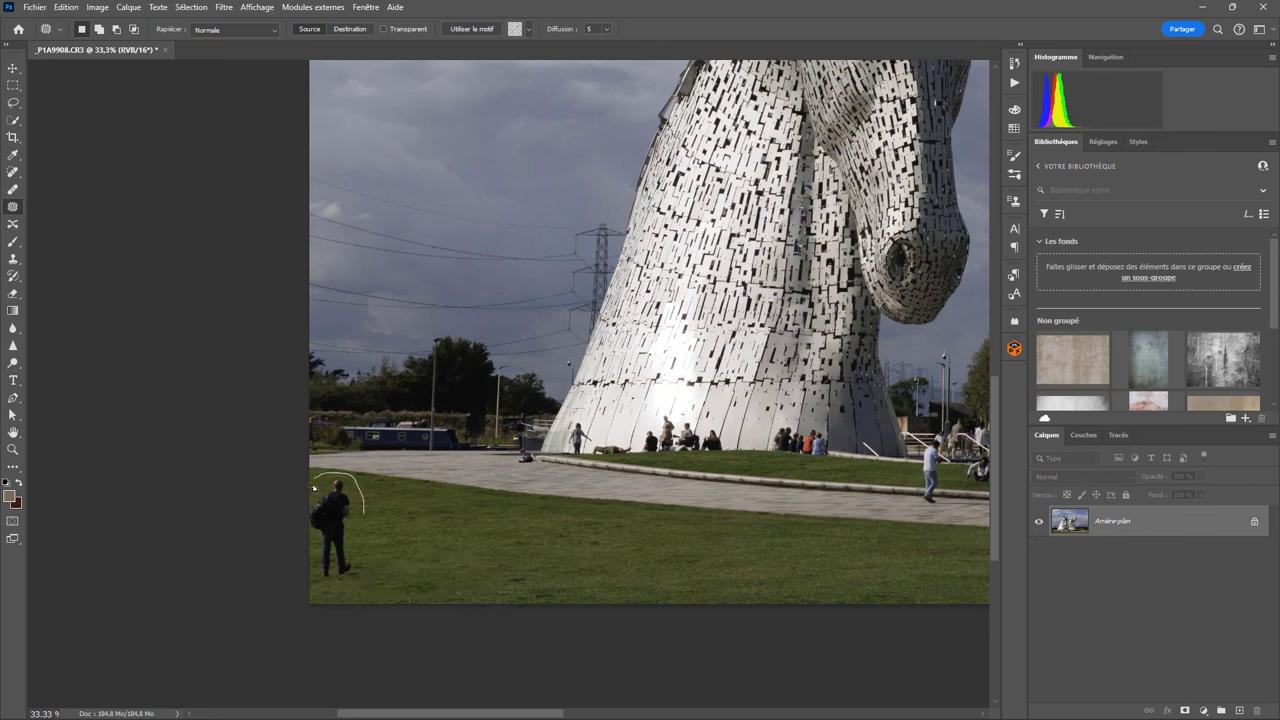
{"action": "left_click_drag", "start_coordinate": [298, 570], "coordinate": [435, 570]}
{"action": "key", "text": "ctrl+d"}
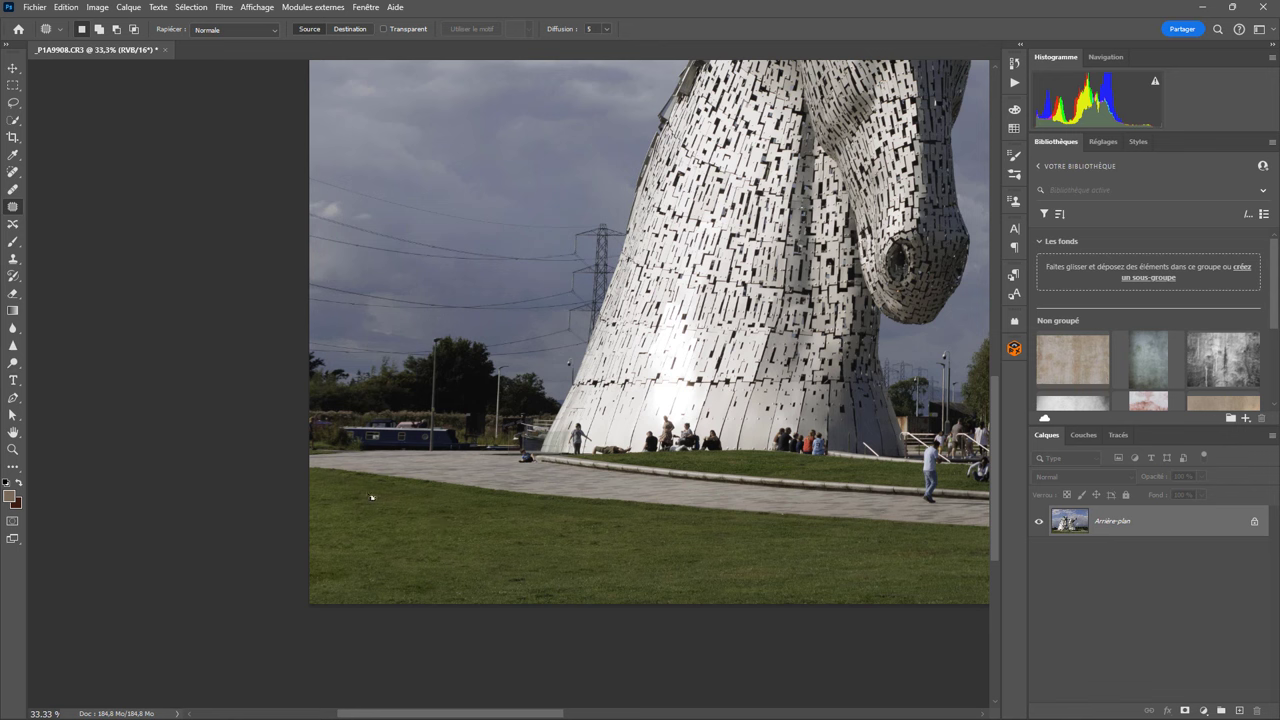
{"action": "left_click_drag", "start_coordinate": [372, 497], "coordinate": [370, 528]}
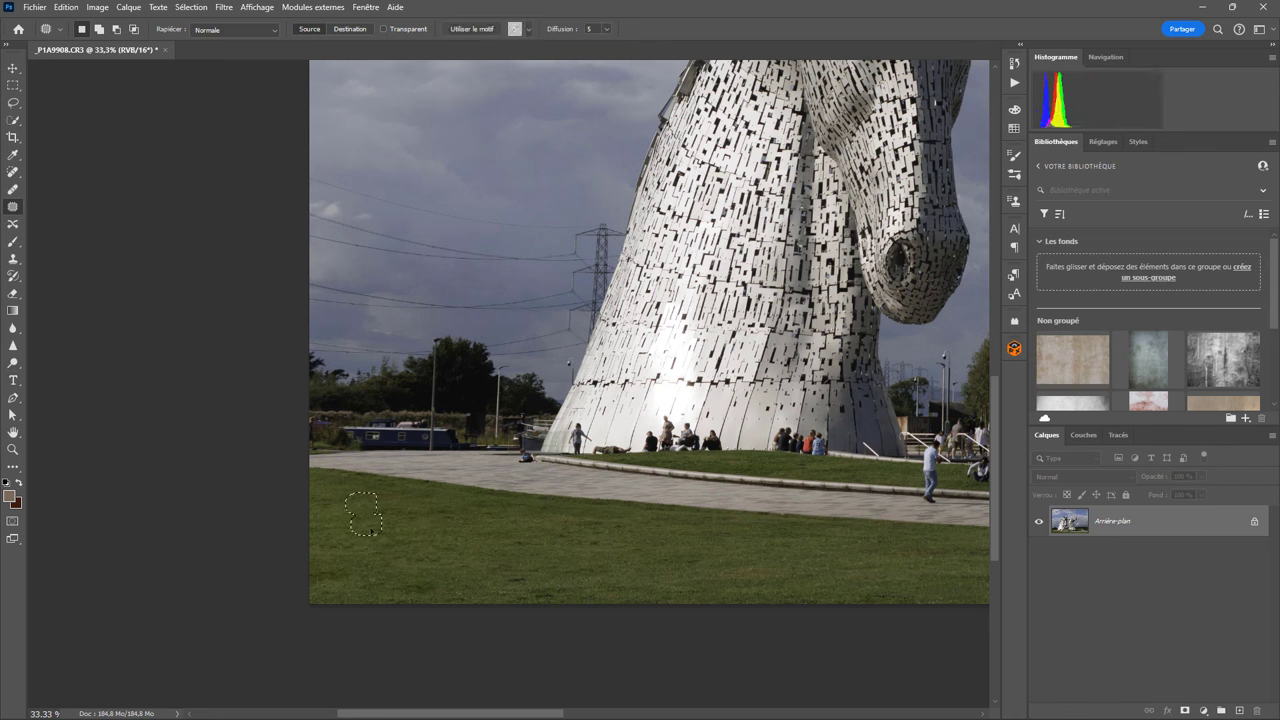
{"action": "left_click", "coordinate": [410, 531]}
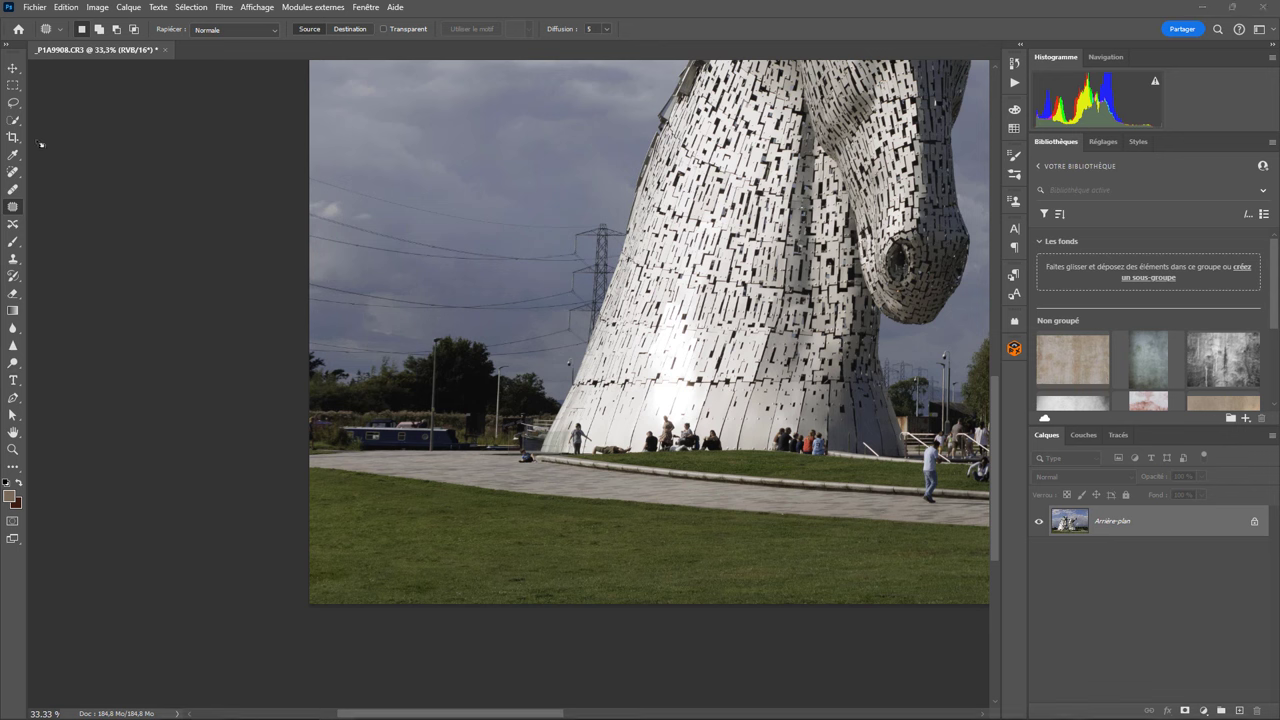
Step: Lasso the power-line sky band left of the horse head and run Generative Fill with an empty prompt
{"action": "left_click", "coordinate": [14, 104]}
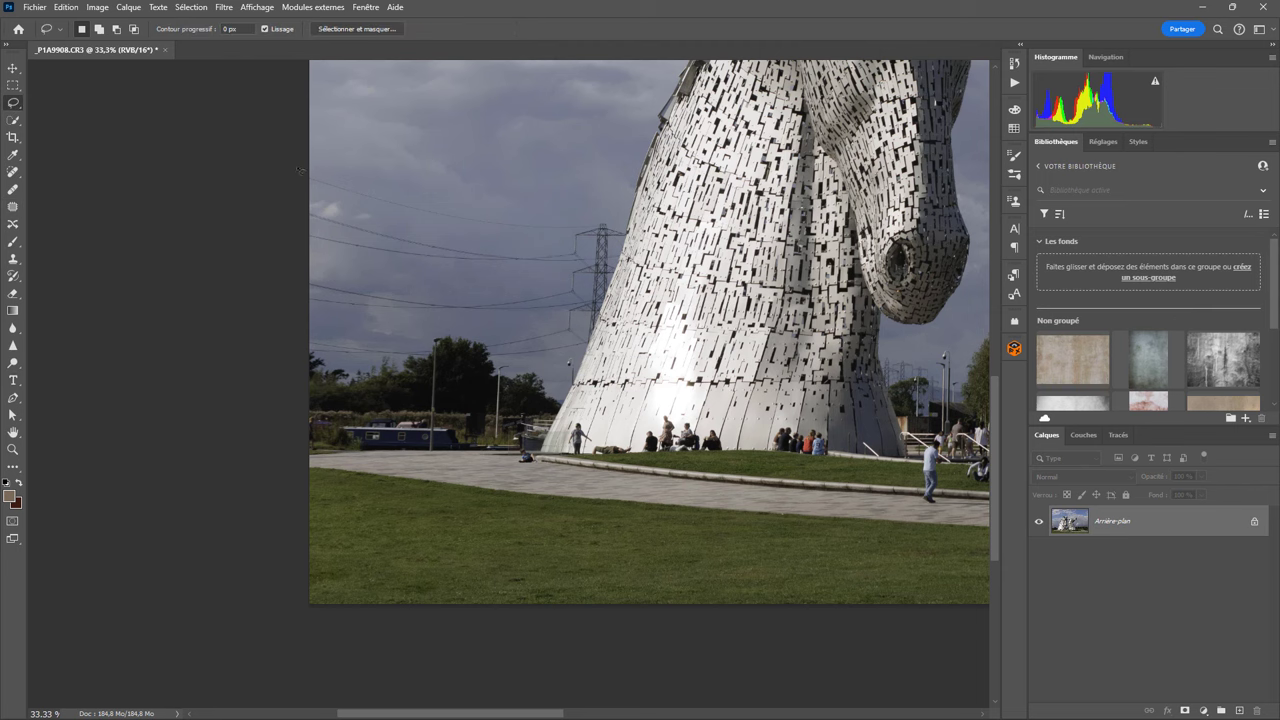
{"action": "mouse_move", "coordinate": [400, 192]}
{"action": "left_mouse_down"}
{"action": "mouse_move", "coordinate": [632, 232]}
{"action": "mouse_move", "coordinate": [595, 360]}
{"action": "mouse_move", "coordinate": [299, 363]}
{"action": "mouse_move", "coordinate": [262, 350]}
{"action": "left_mouse_up"}
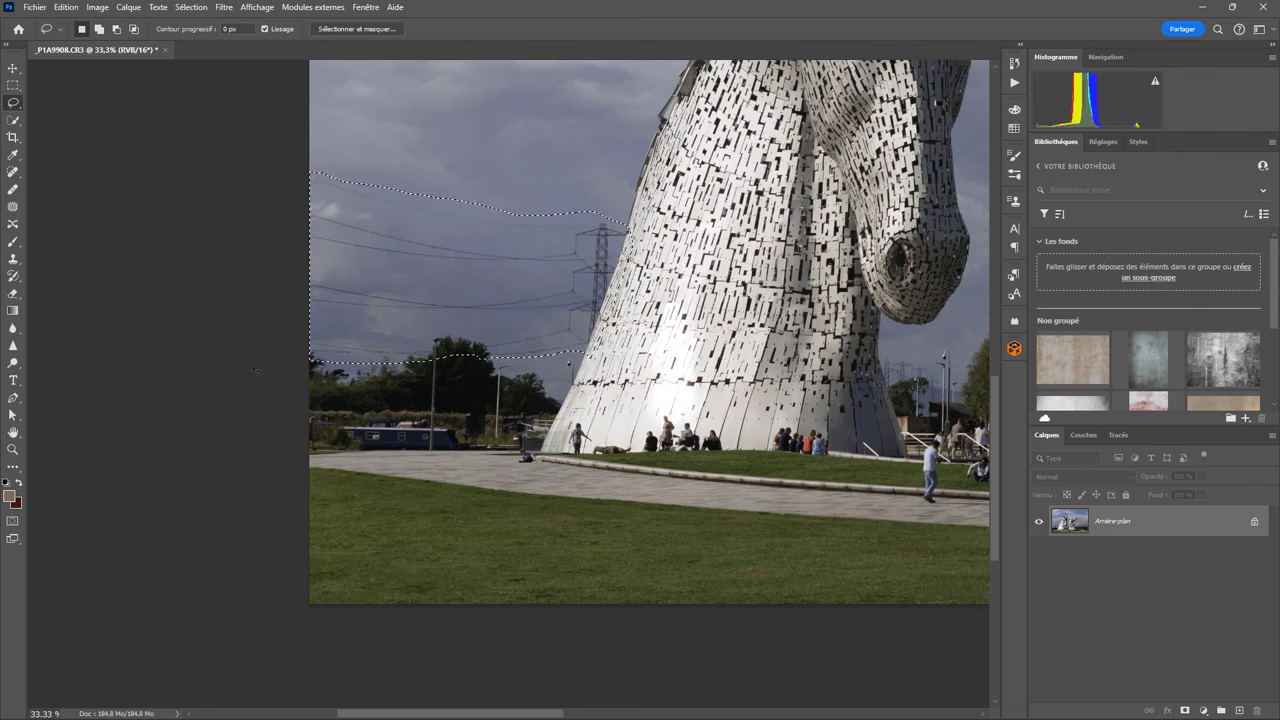
{"action": "left_click", "coordinate": [66, 8]}
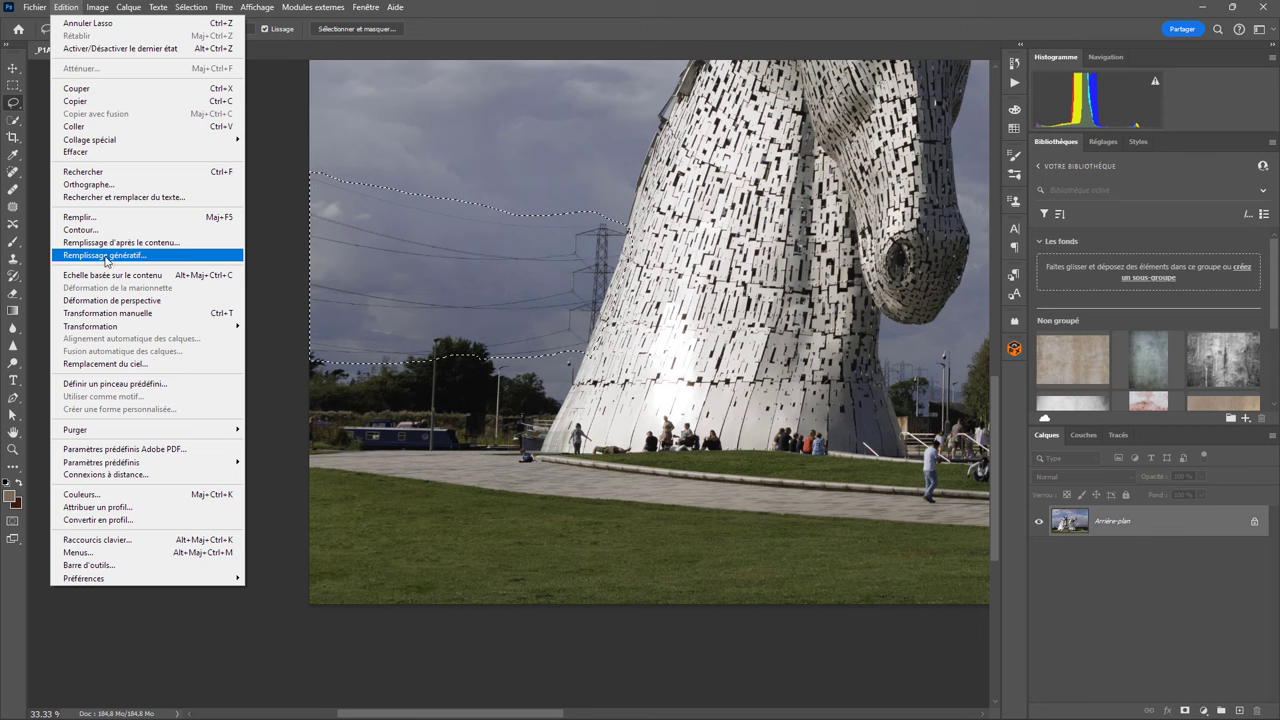
{"action": "left_click", "coordinate": [105, 256]}
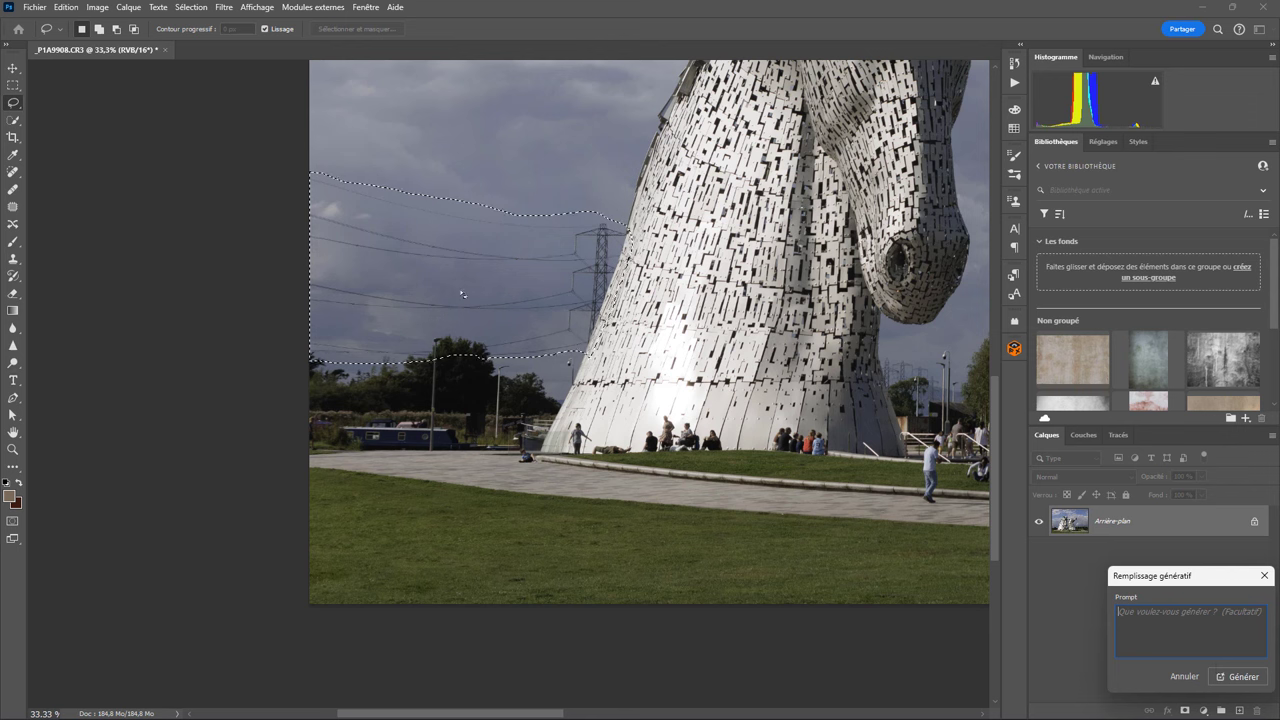
{"action": "left_click", "coordinate": [1237, 677]}
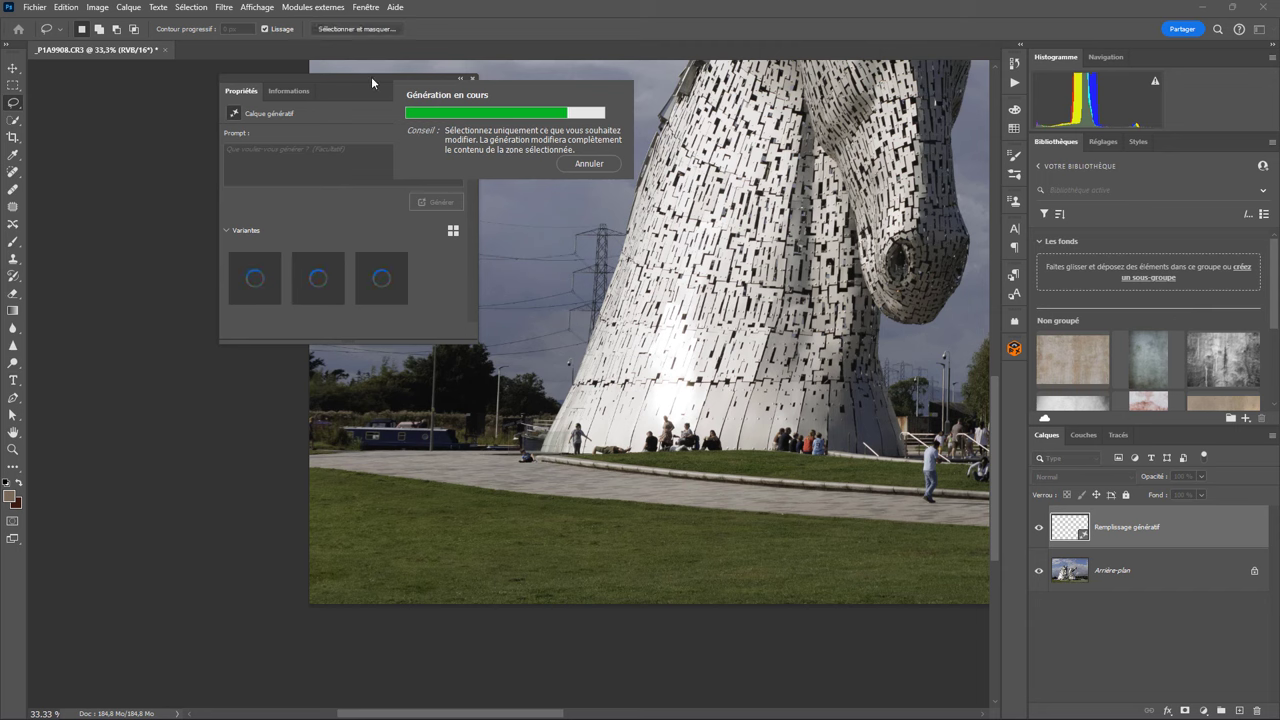
Step: Move the Variants panel aside and cycle through the three sky fills, settling on the third
{"action": "mouse_move", "coordinate": [371, 76]}
{"action": "left_mouse_down"}
{"action": "mouse_move", "coordinate": [669, 423]}
{"action": "mouse_move", "coordinate": [626, 458]}
{"action": "left_mouse_up"}
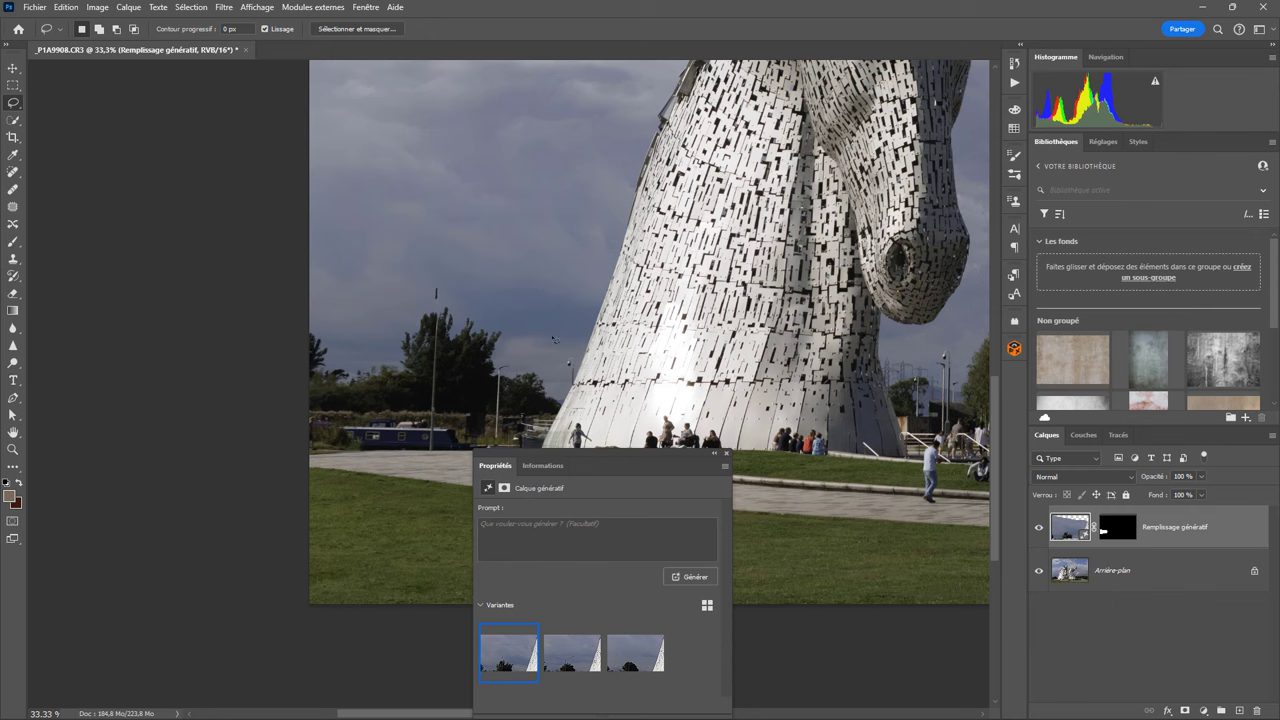
{"action": "left_click_drag", "start_coordinate": [621, 457], "coordinate": [884, 250]}
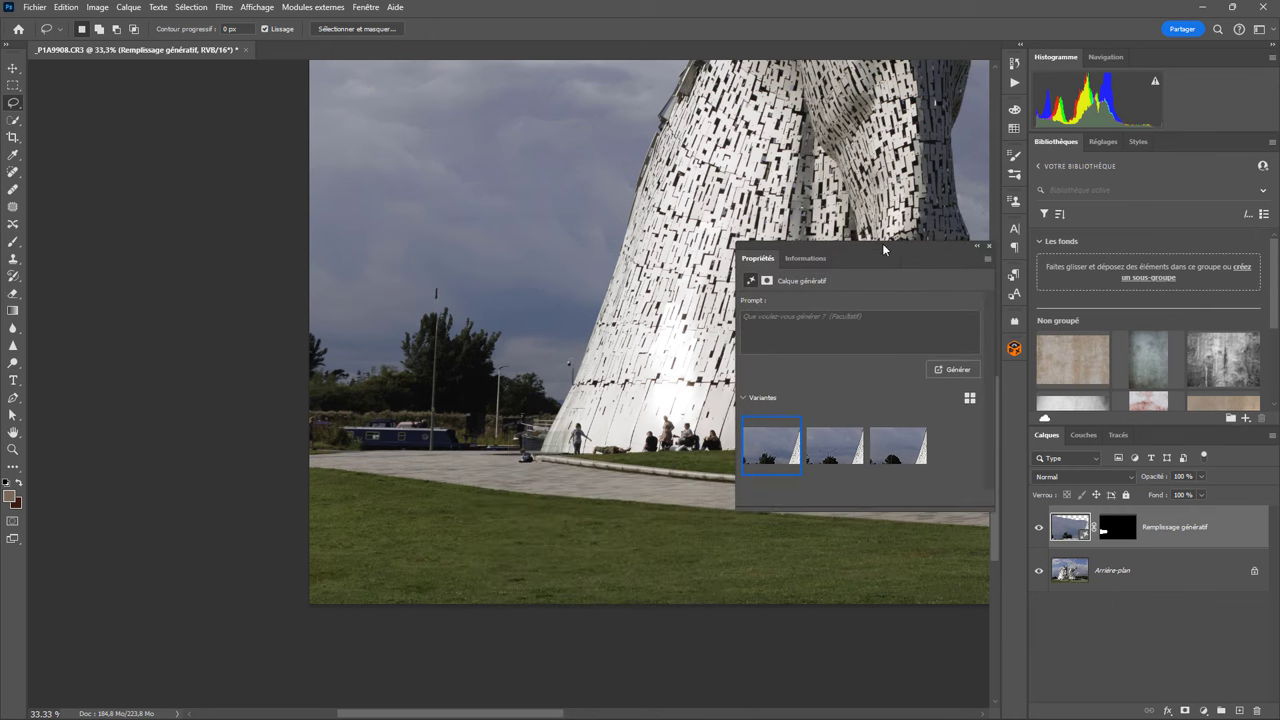
{"action": "left_click", "coordinate": [838, 458]}
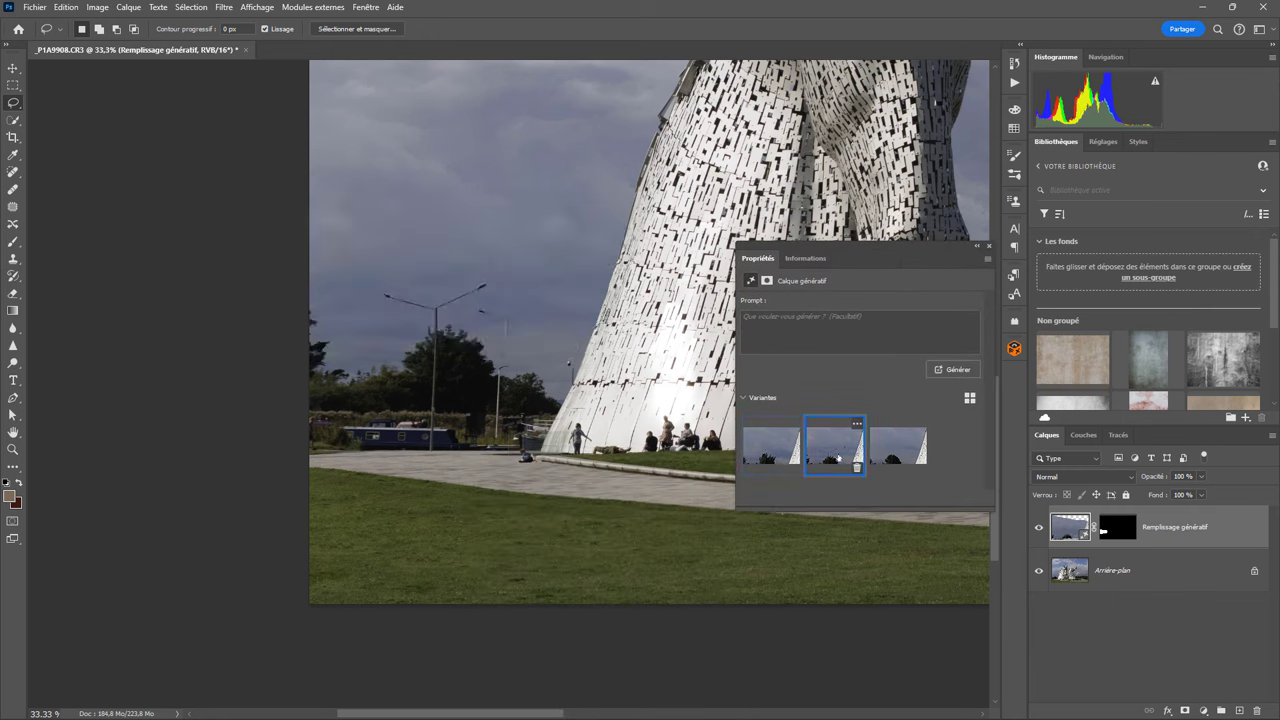
{"action": "left_click", "coordinate": [902, 453]}
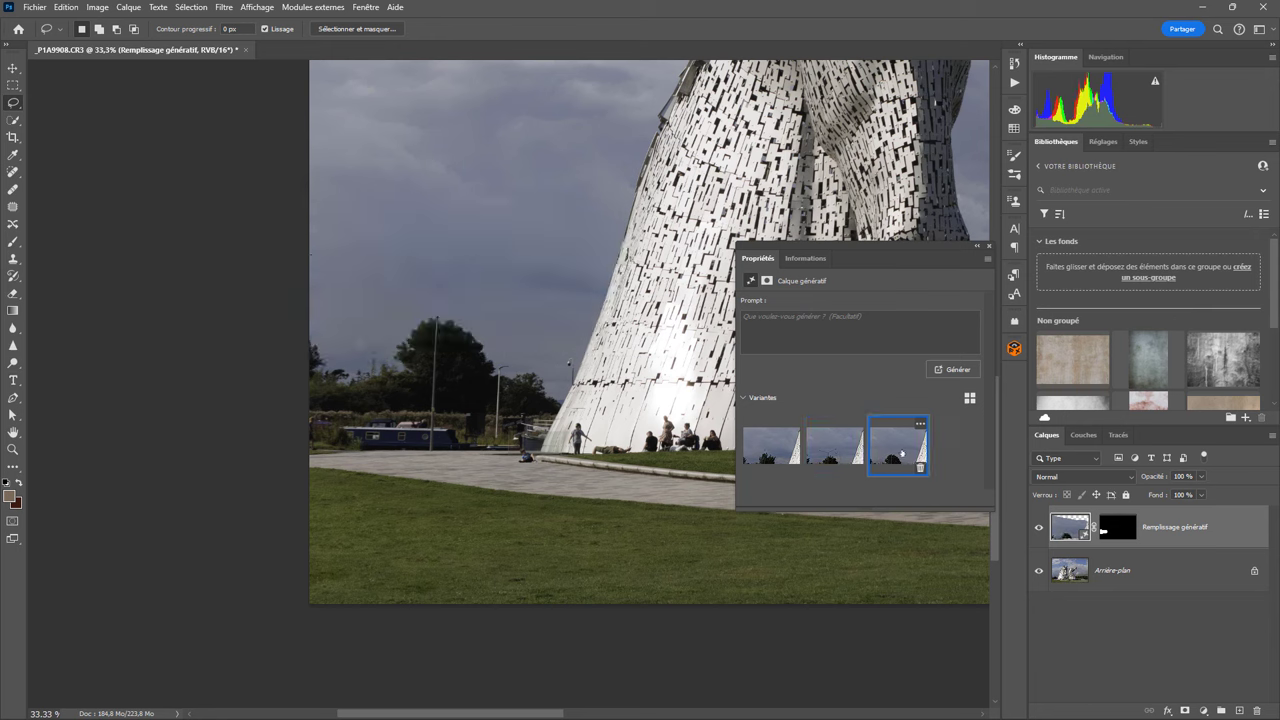
{"action": "left_click", "coordinate": [776, 448]}
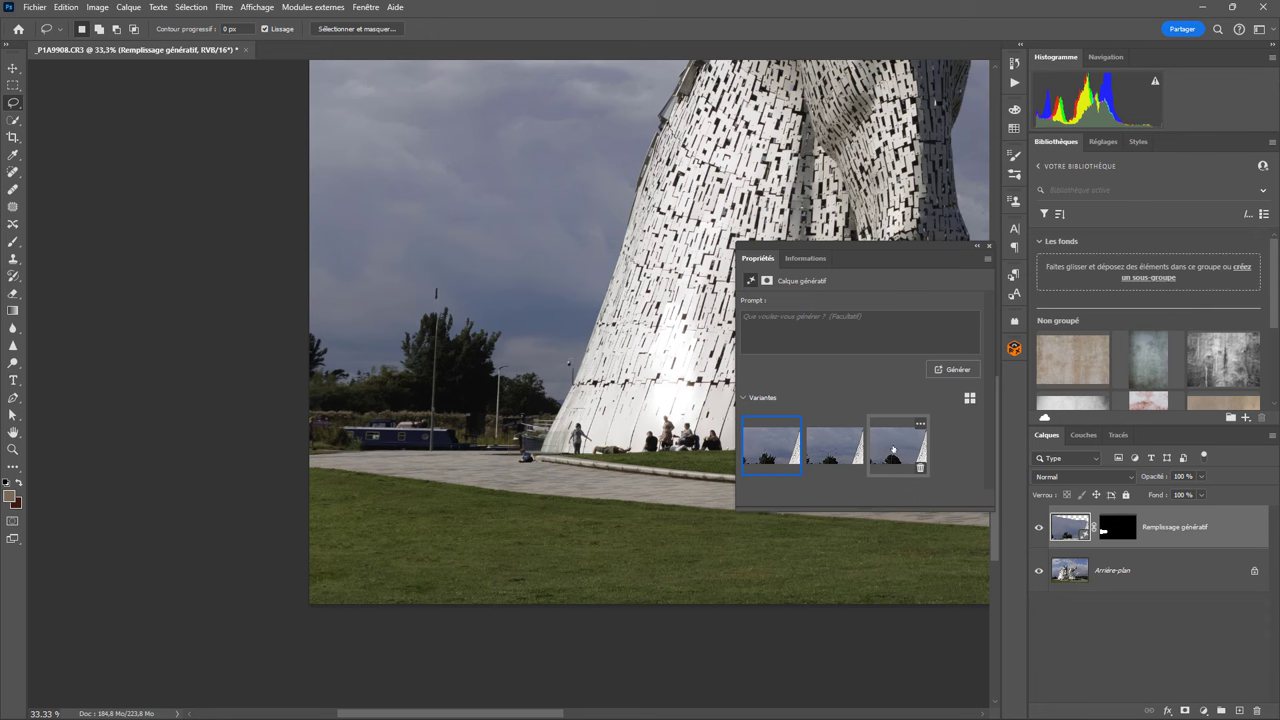
{"action": "left_click", "coordinate": [893, 450]}
{"action": "left_click", "coordinate": [846, 446]}
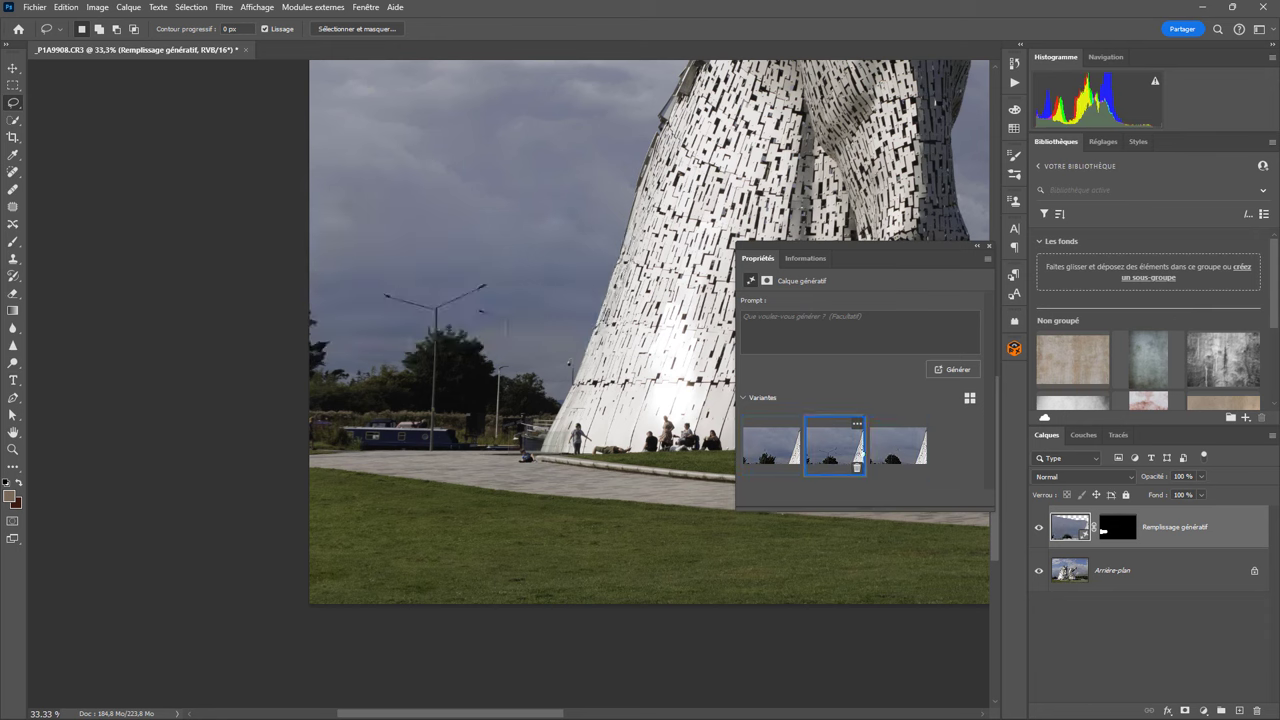
{"action": "left_click", "coordinate": [888, 452]}
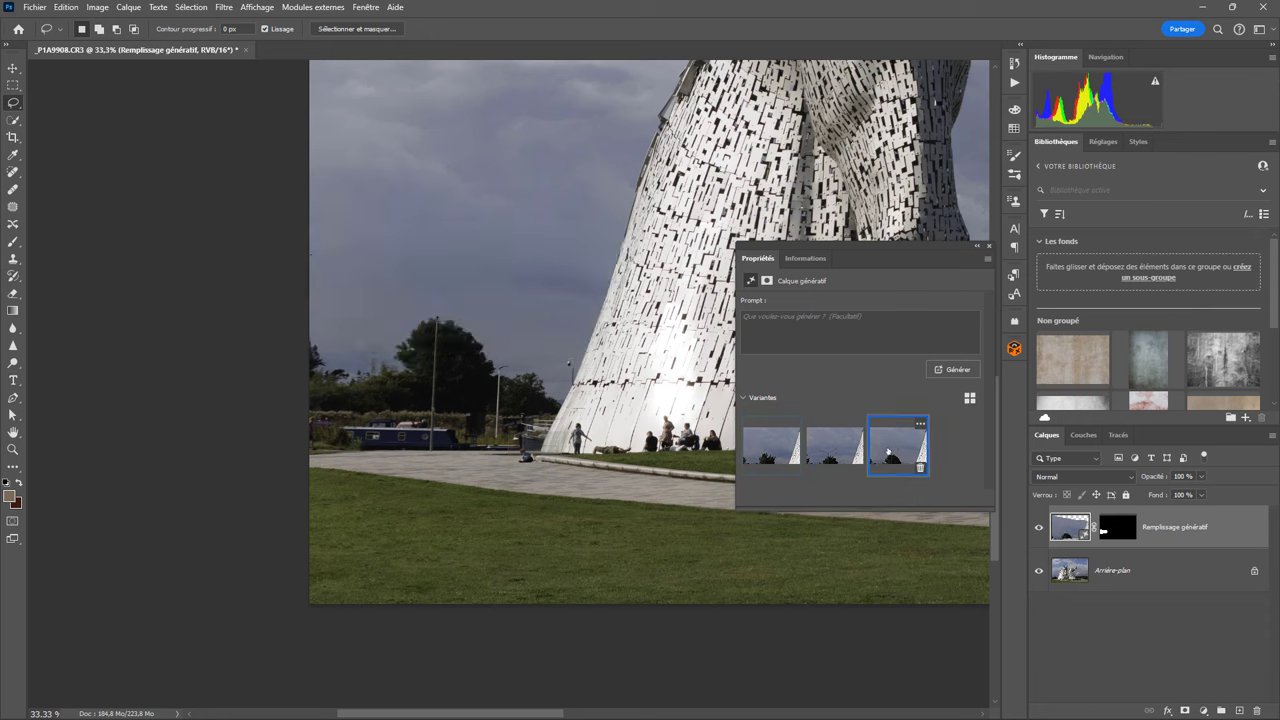
{"action": "left_click", "coordinate": [779, 446]}
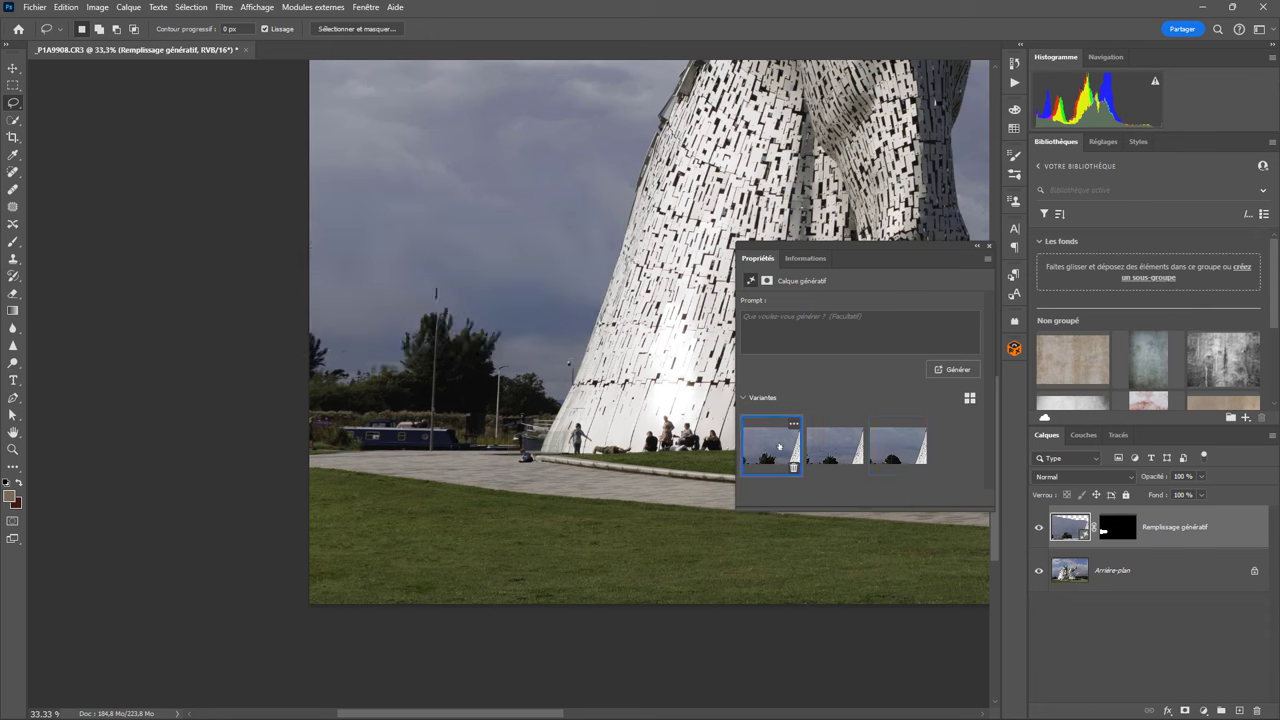
{"action": "left_click", "coordinate": [882, 452]}
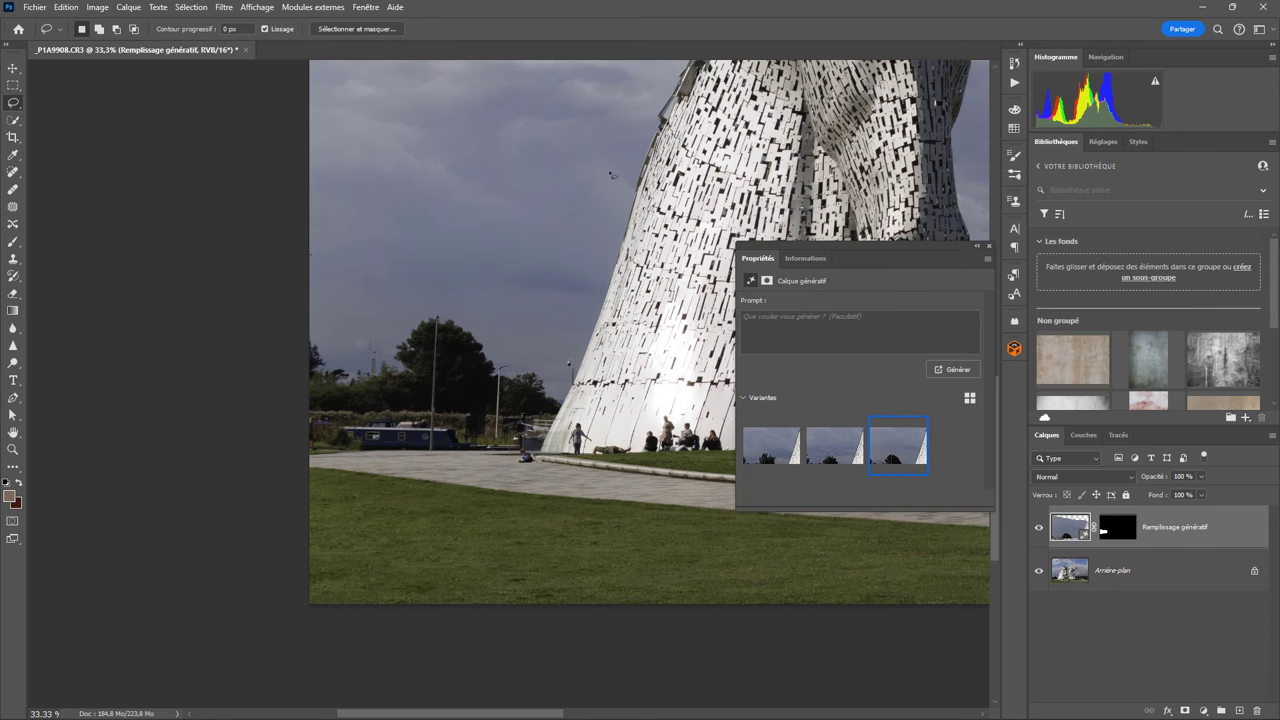
Step: Inspect the fill at 100% and 300%, zoom back out, and delete the Remplissage génératif layer
{"action": "key", "text": "ctrl+1"}
{"action": "left_click_drag", "start_coordinate": [595, 279], "coordinate": [491, 449]}
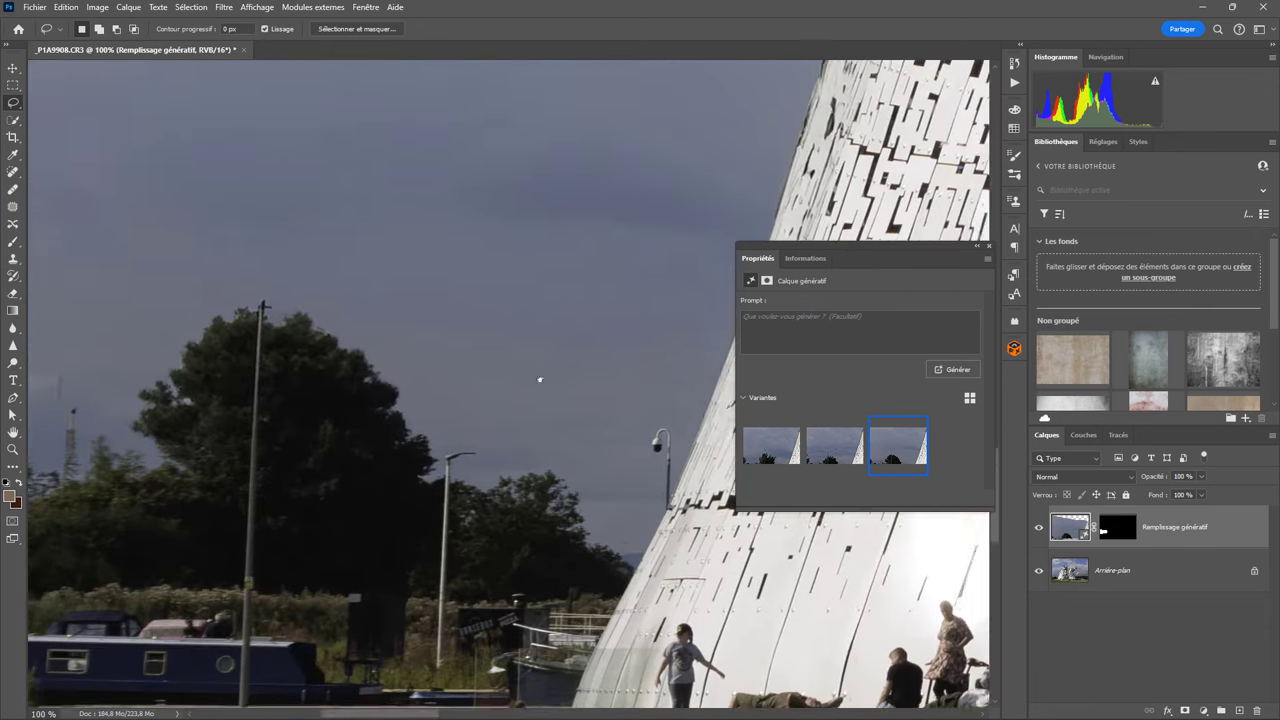
{"action": "scroll", "coordinate": [491, 449], "scroll_direction": "up", "scroll_amount": 1}
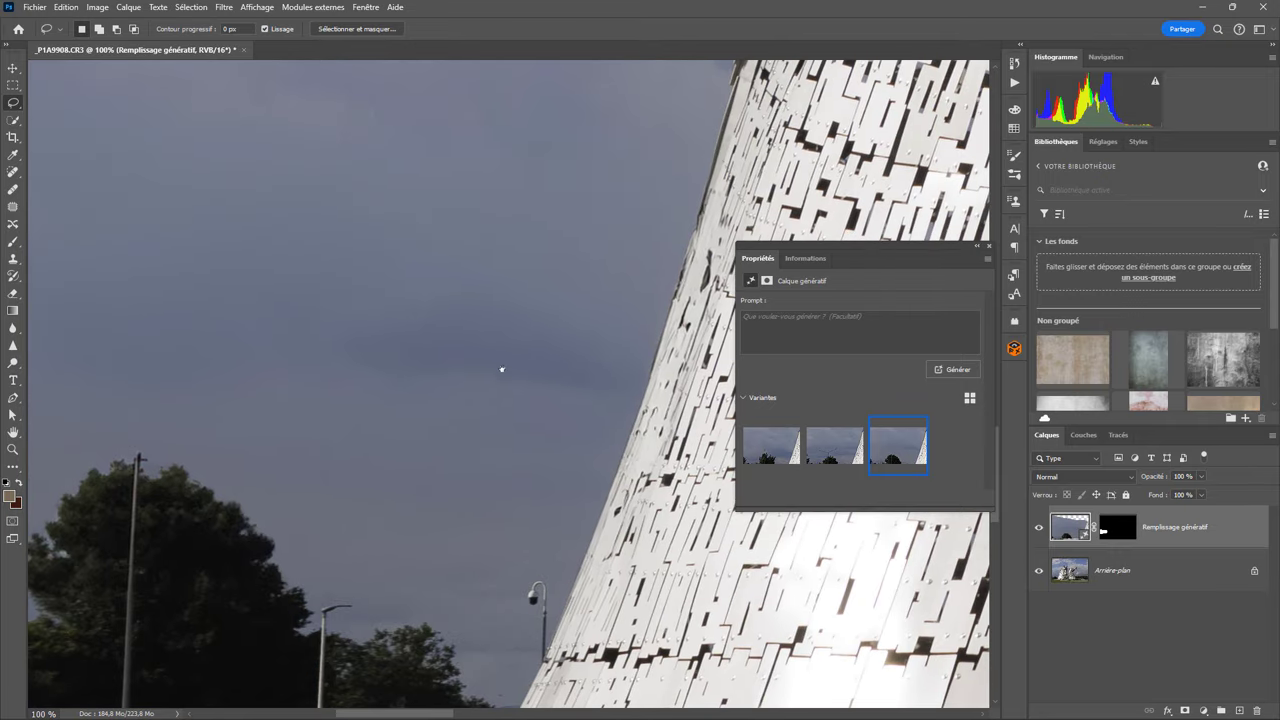
{"action": "scroll", "coordinate": [500, 451], "scroll_direction": "up", "scroll_amount": 3}
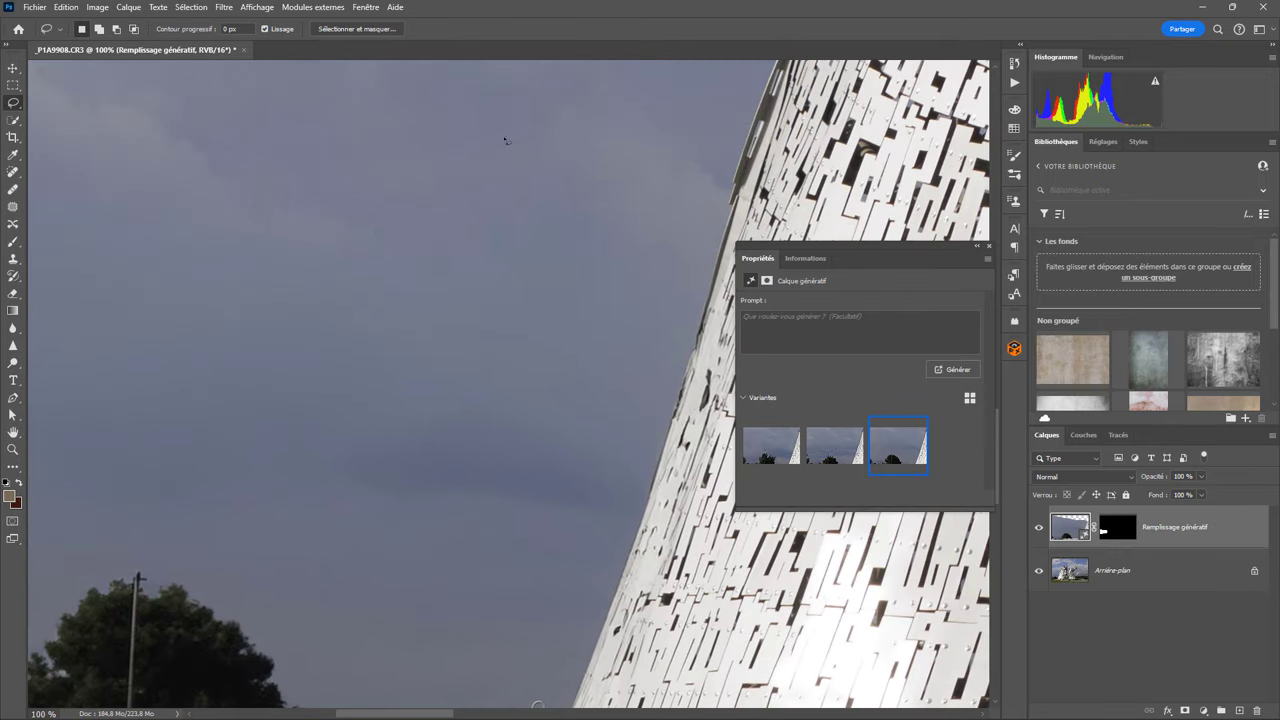
{"action": "left_click_drag", "start_coordinate": [564, 403], "coordinate": [648, 163]}
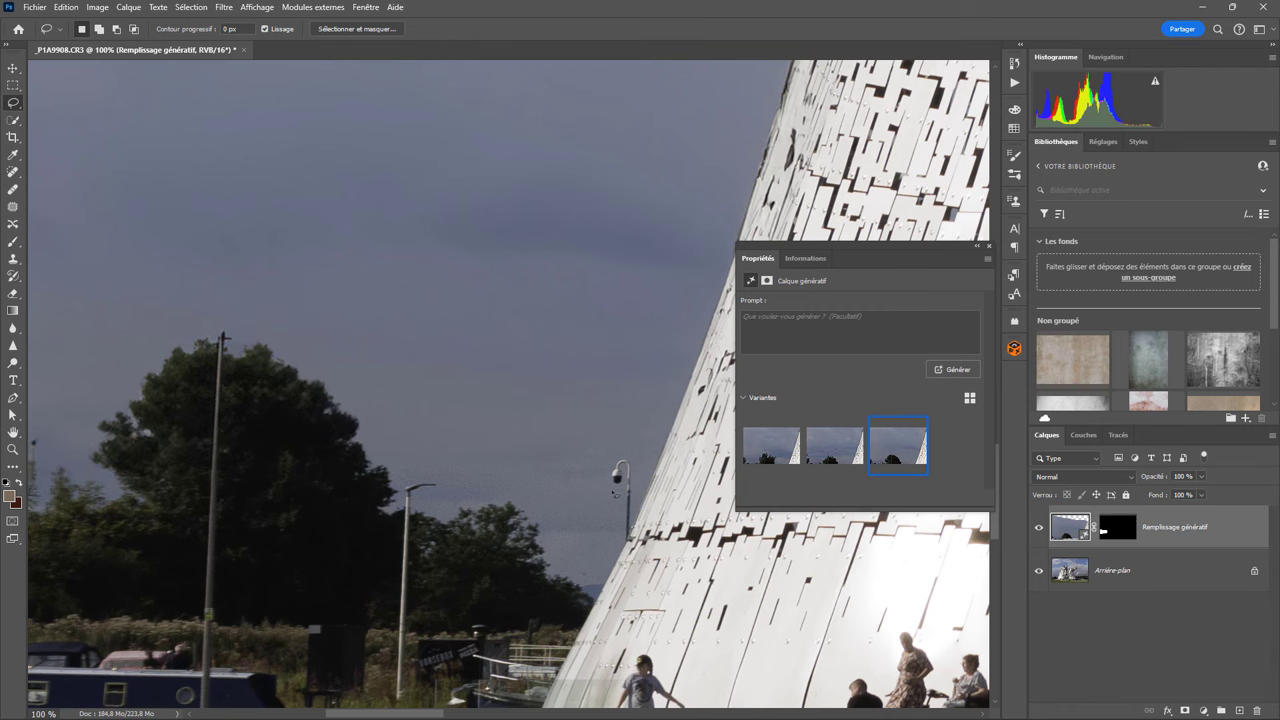
{"action": "key", "text": "ctrl+plus"}
{"action": "key", "text": "ctrl+plus"}
{"action": "mouse_move", "coordinate": [687, 651]}
{"action": "left_mouse_down"}
{"action": "mouse_move", "coordinate": [583, 329]}
{"action": "mouse_move", "coordinate": [544, 289]}
{"action": "left_mouse_up"}
{"action": "scroll", "coordinate": [535, 213], "scroll_direction": "up", "scroll_amount": 3}
{"action": "scroll", "coordinate": [700, 374], "scroll_direction": "up", "scroll_amount": 2}
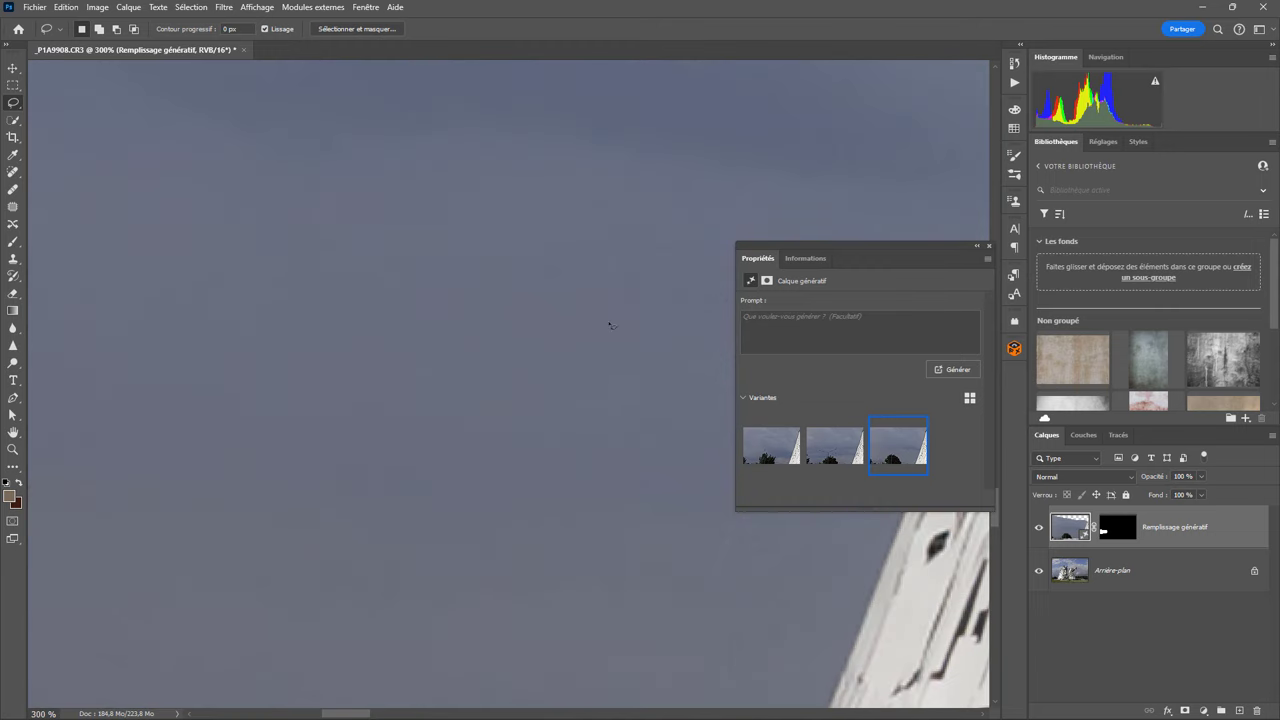
{"action": "key", "text": "ctrl+minus"}
{"action": "key", "text": "ctrl+minus"}
{"action": "key", "text": "ctrl+minus"}
{"action": "key", "text": "ctrl+minus"}
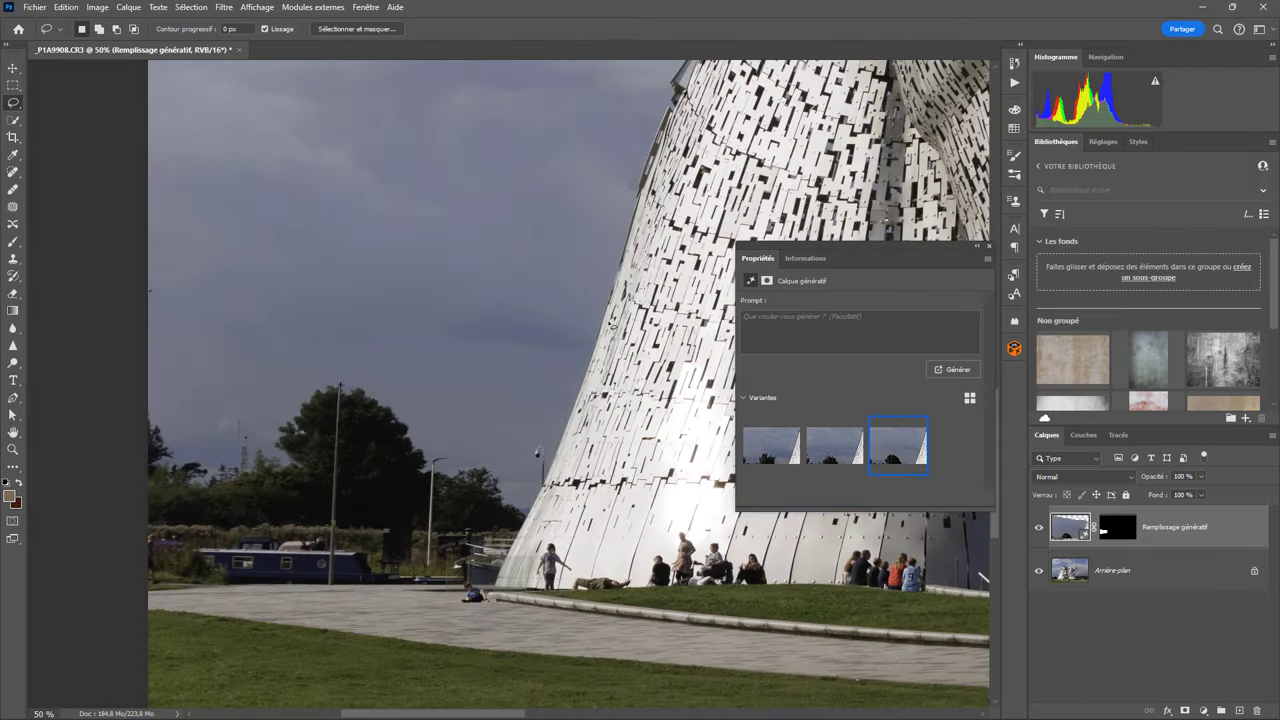
{"action": "key", "text": "ctrl+minus"}
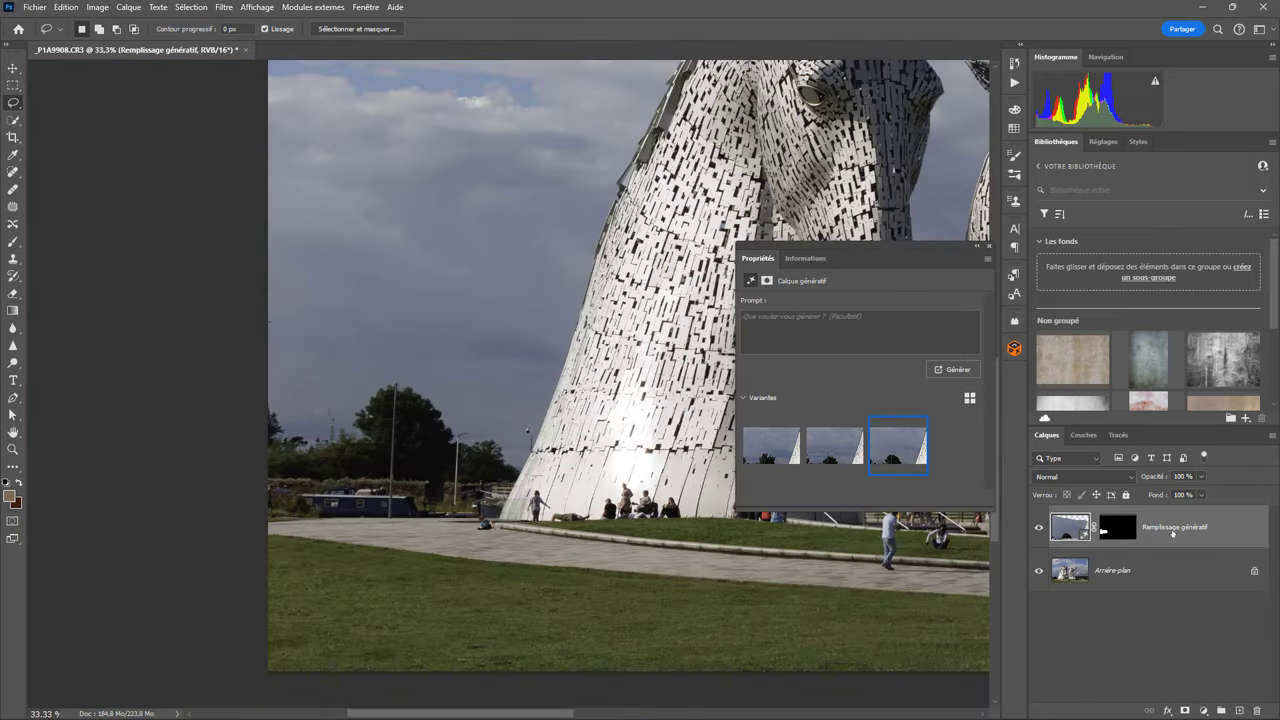
{"action": "key", "text": "Delete"}
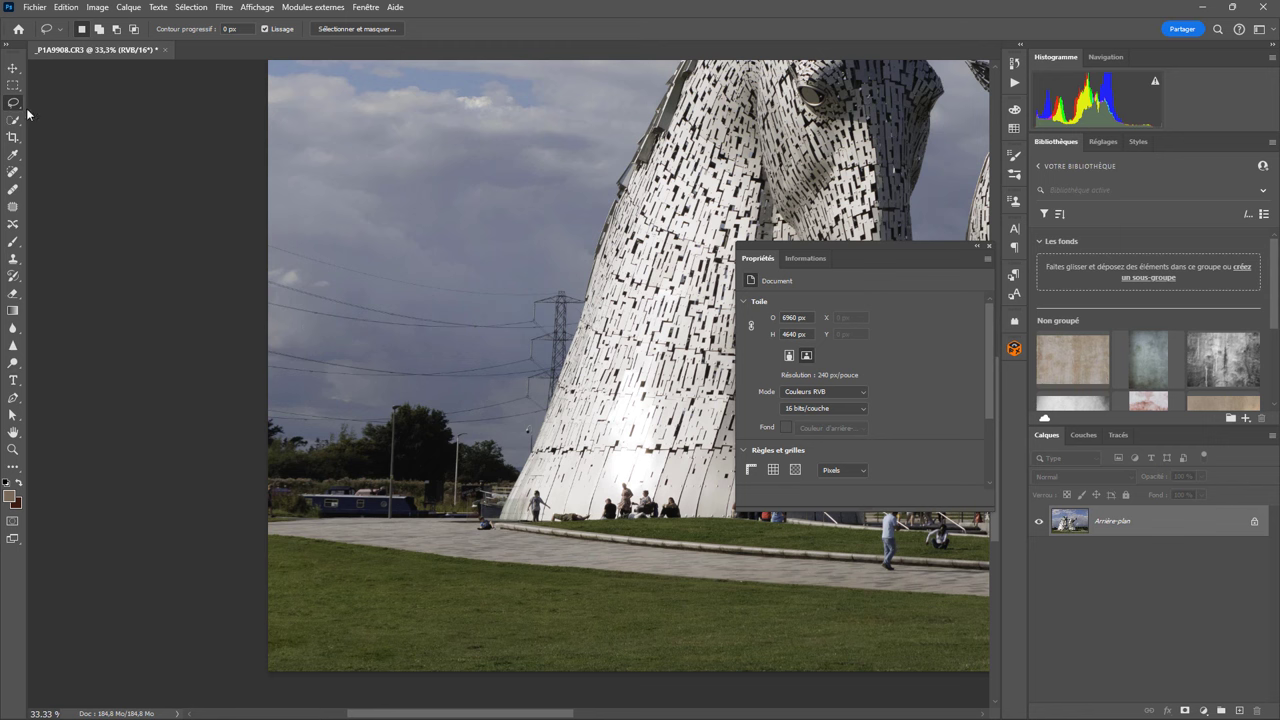
Step: Patch away the power lines at the sky's left edge, undoing a misplaced selection move first
{"action": "left_click_drag", "start_coordinate": [277, 243], "coordinate": [270, 324]}
{"action": "left_click_drag", "start_coordinate": [352, 316], "coordinate": [412, 244]}
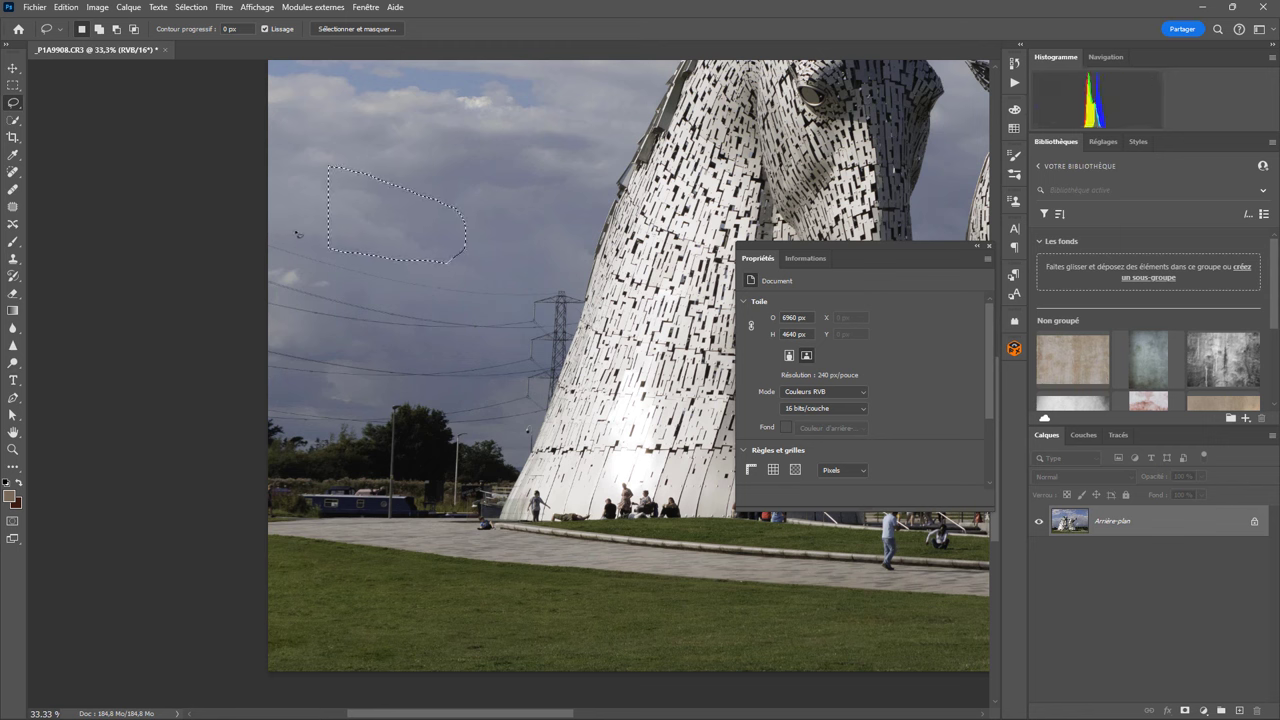
{"action": "key", "text": "ctrl+z"}
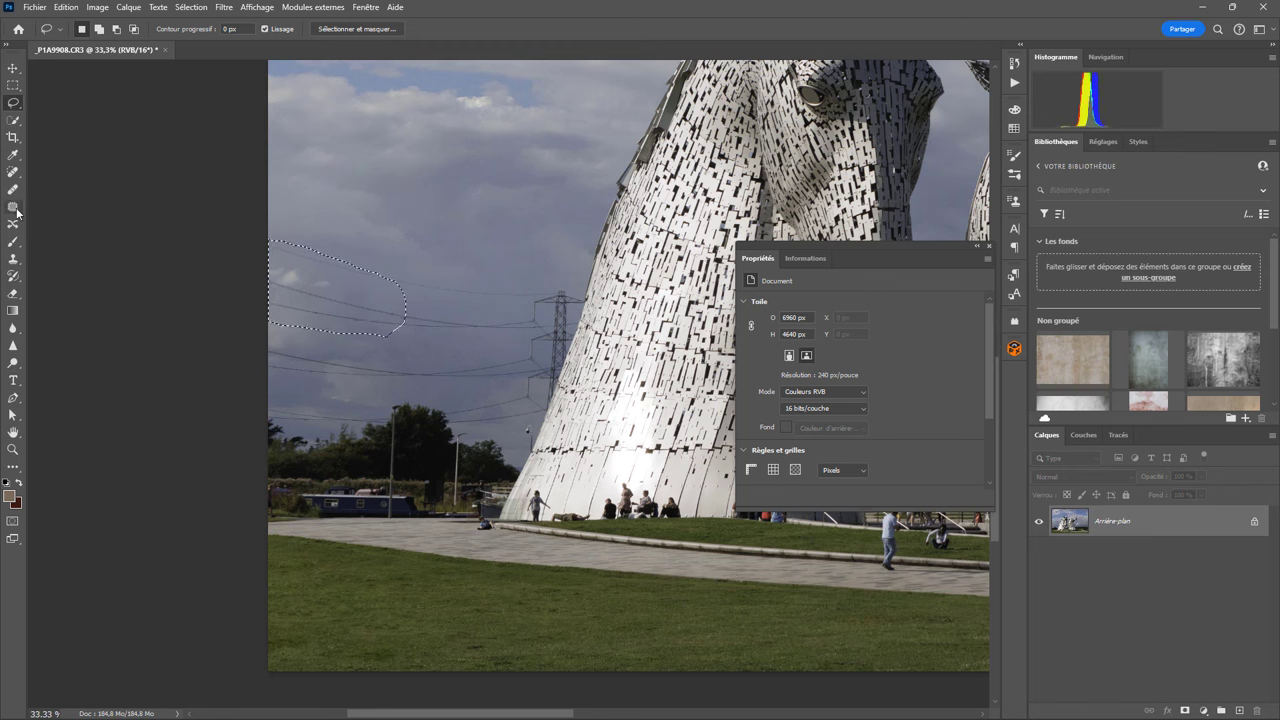
{"action": "left_click", "coordinate": [13, 206]}
{"action": "mouse_move", "coordinate": [340, 253]}
{"action": "left_mouse_down"}
{"action": "mouse_move", "coordinate": [283, 245]}
{"action": "mouse_move", "coordinate": [410, 307]}
{"action": "mouse_move", "coordinate": [395, 278]}
{"action": "mouse_move", "coordinate": [413, 187]}
{"action": "left_mouse_up"}
{"action": "key", "text": "ctrl+d"}
Step: Patch further power-line strips left of the pylon, checking the result at 100%
{"action": "left_click_drag", "start_coordinate": [357, 354], "coordinate": [349, 388]}
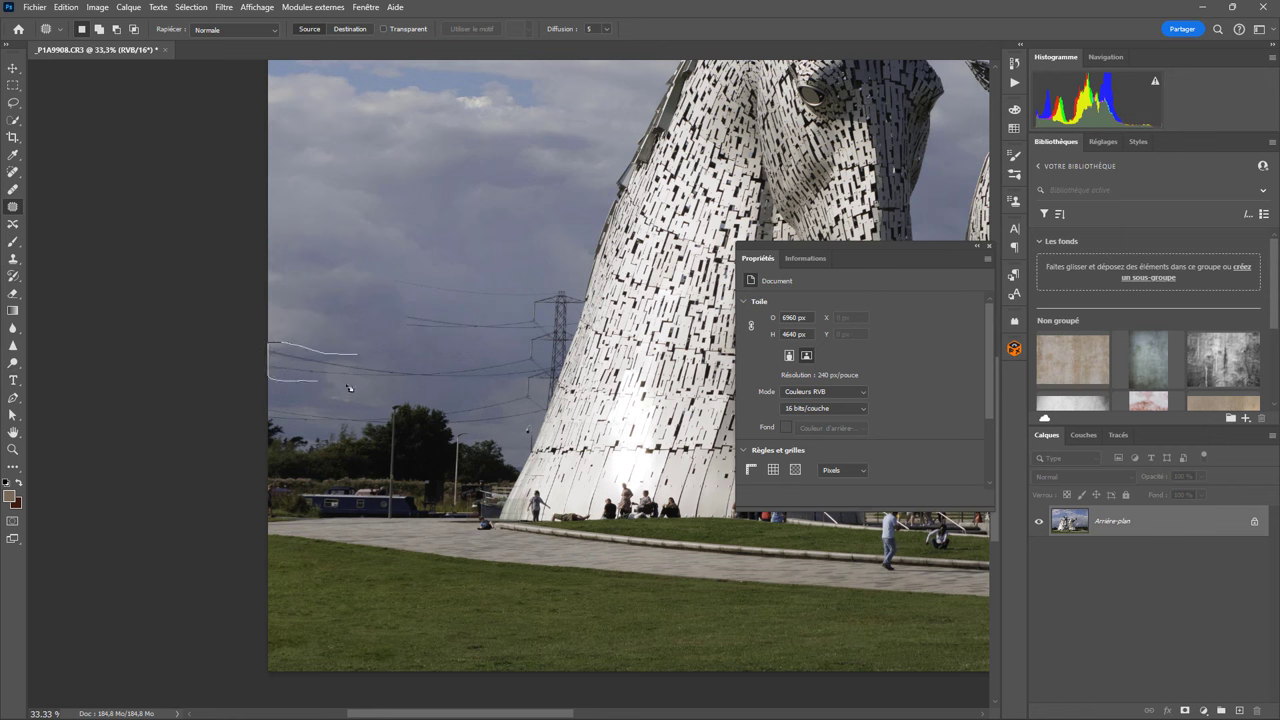
{"action": "mouse_move", "coordinate": [349, 388]}
{"action": "left_mouse_down"}
{"action": "mouse_move", "coordinate": [440, 362]}
{"action": "mouse_move", "coordinate": [430, 228]}
{"action": "left_mouse_up"}
{"action": "key", "text": "ctrl+d"}
{"action": "mouse_move", "coordinate": [490, 292]}
{"action": "left_mouse_down"}
{"action": "mouse_move", "coordinate": [462, 341]}
{"action": "mouse_move", "coordinate": [520, 300]}
{"action": "left_mouse_up"}
{"action": "key", "text": "ctrl+d"}
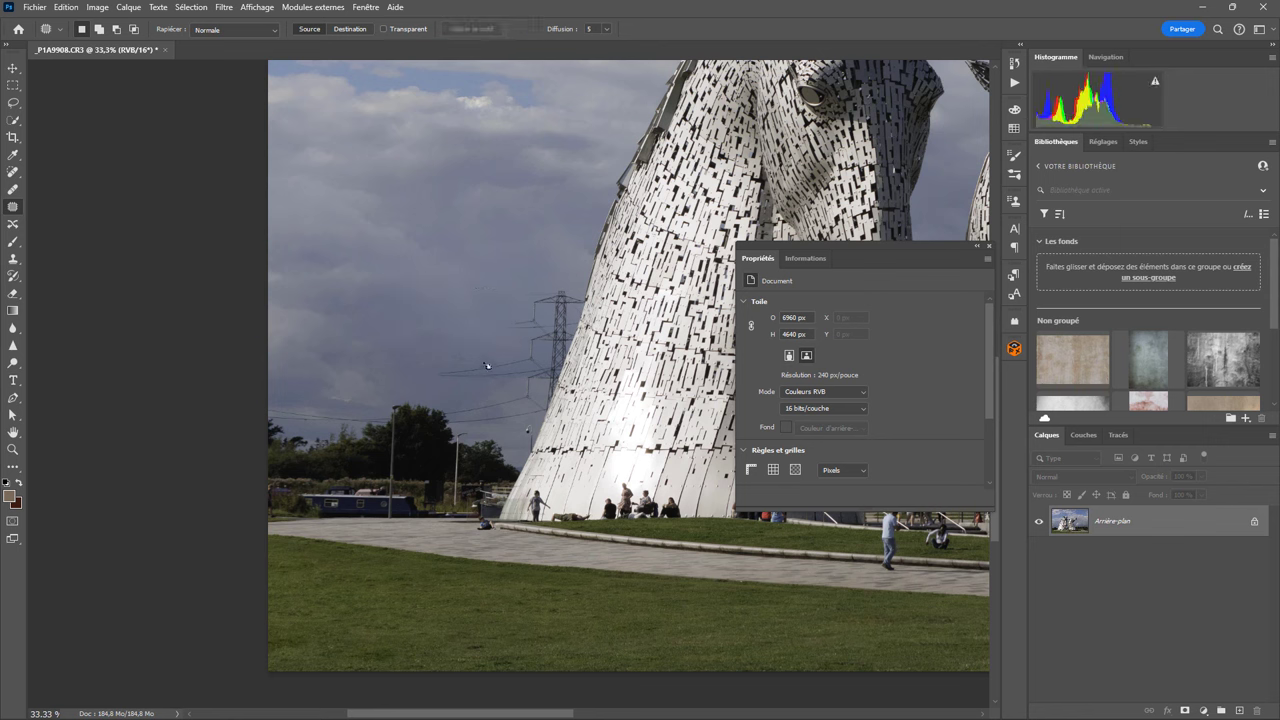
{"action": "mouse_move", "coordinate": [488, 356]}
{"action": "left_mouse_down"}
{"action": "mouse_move", "coordinate": [494, 386]}
{"action": "mouse_move", "coordinate": [490, 335]}
{"action": "left_mouse_up"}
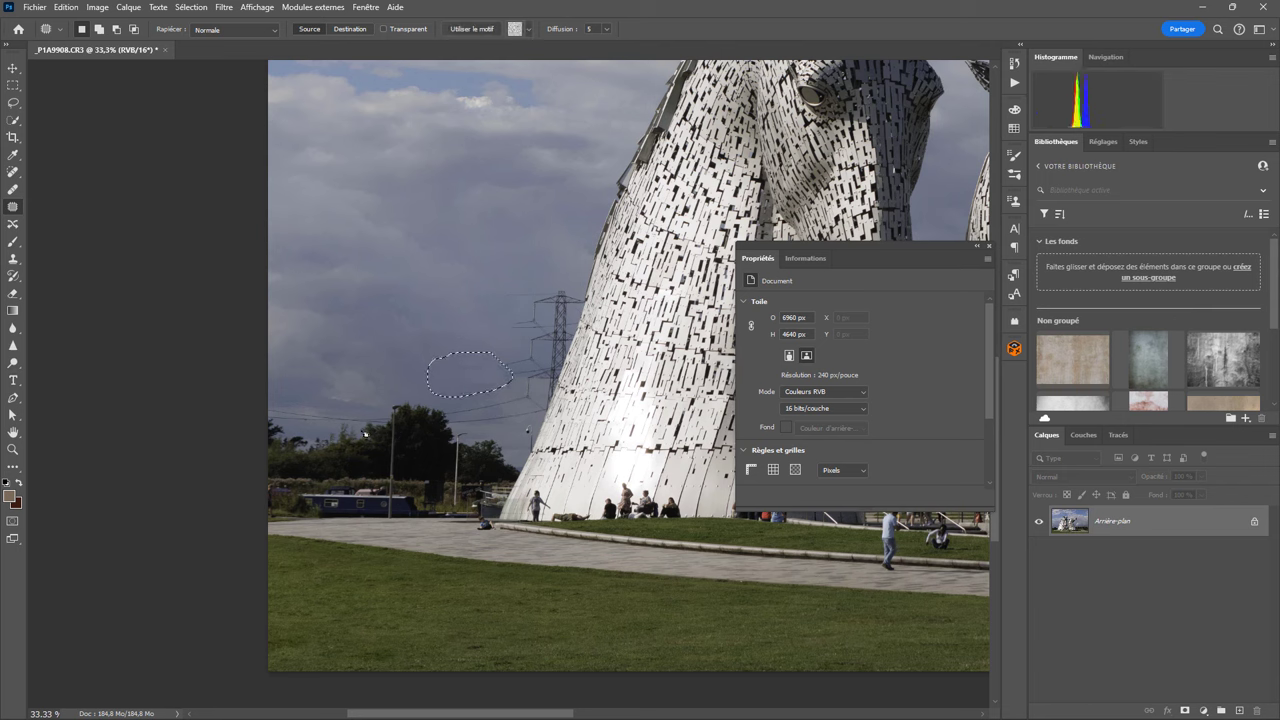
{"action": "key", "text": "ctrl+1"}
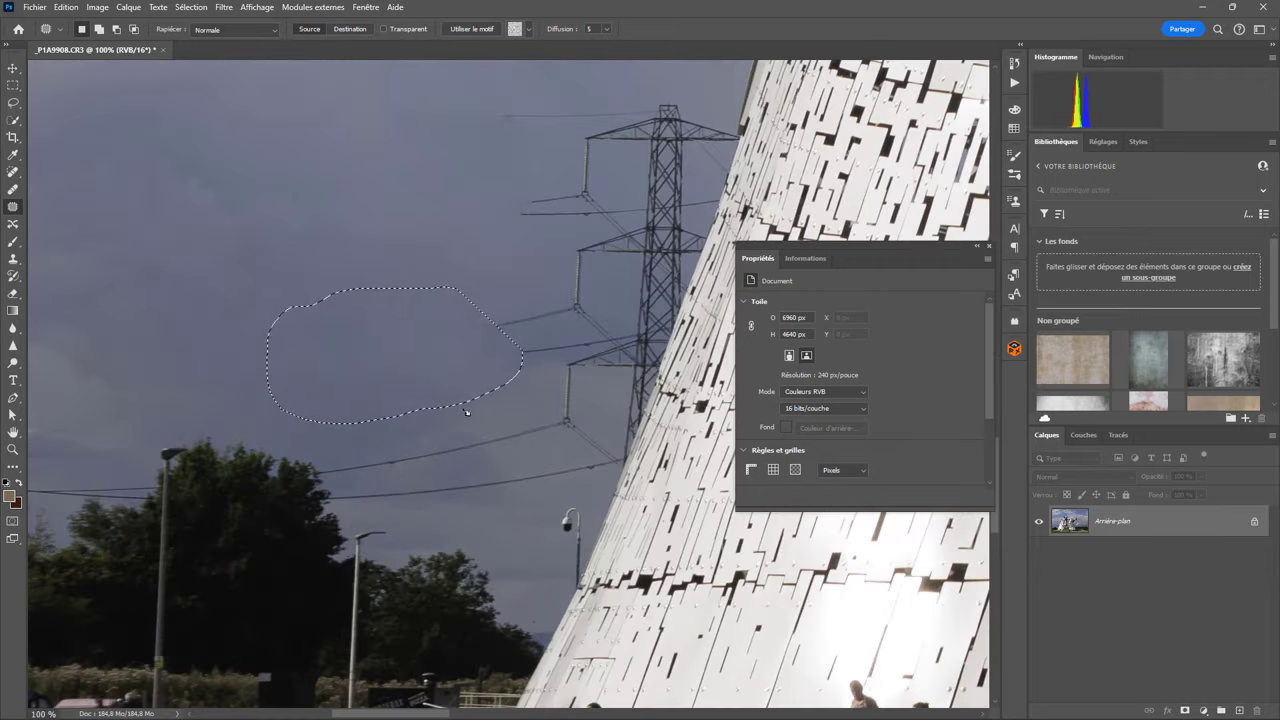
{"action": "left_click_drag", "start_coordinate": [100, 457], "coordinate": [481, 365]}
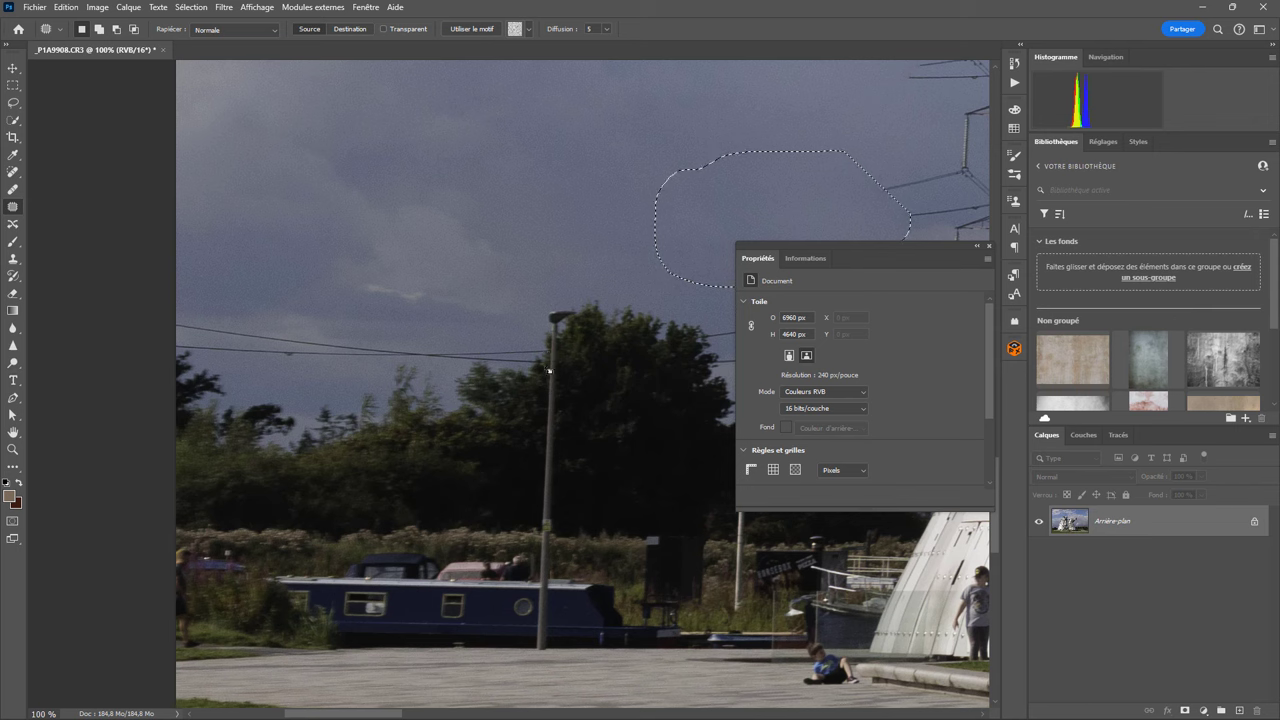
{"action": "key", "text": "ctrl+d"}
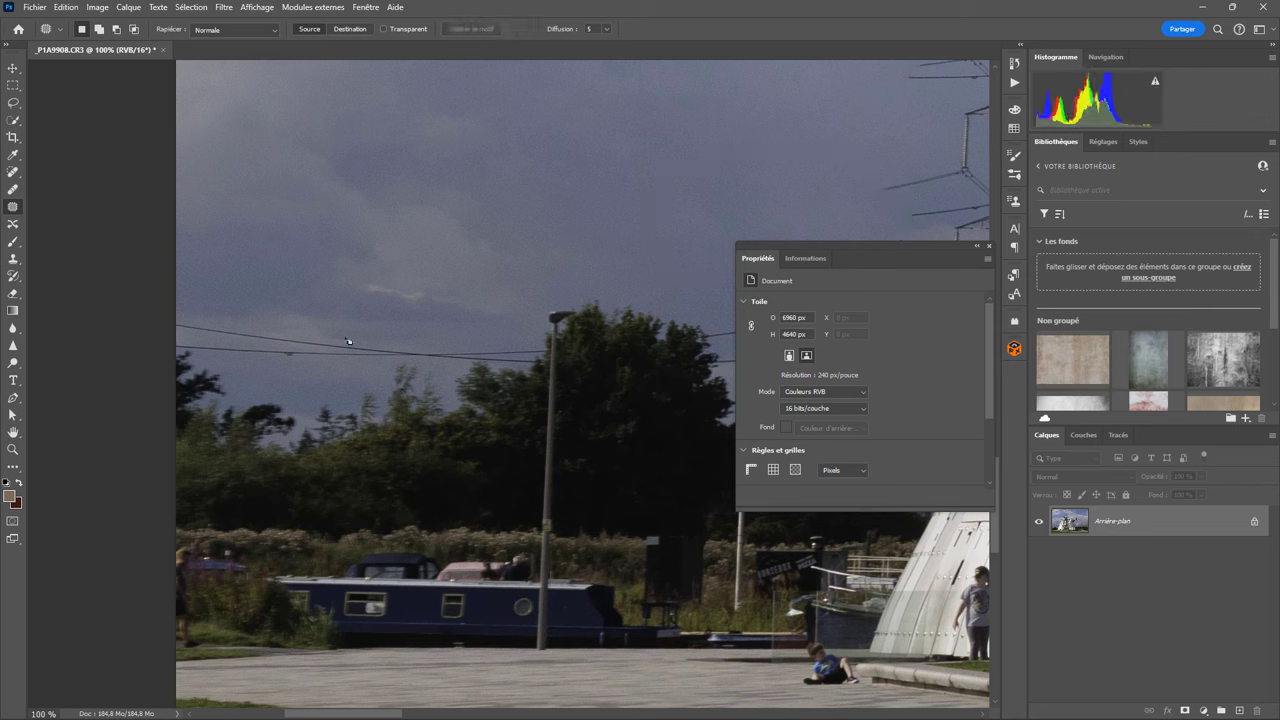
Step: Clone clean sky over the wire above the trees at the left edge
{"action": "left_click", "coordinate": [13, 260]}
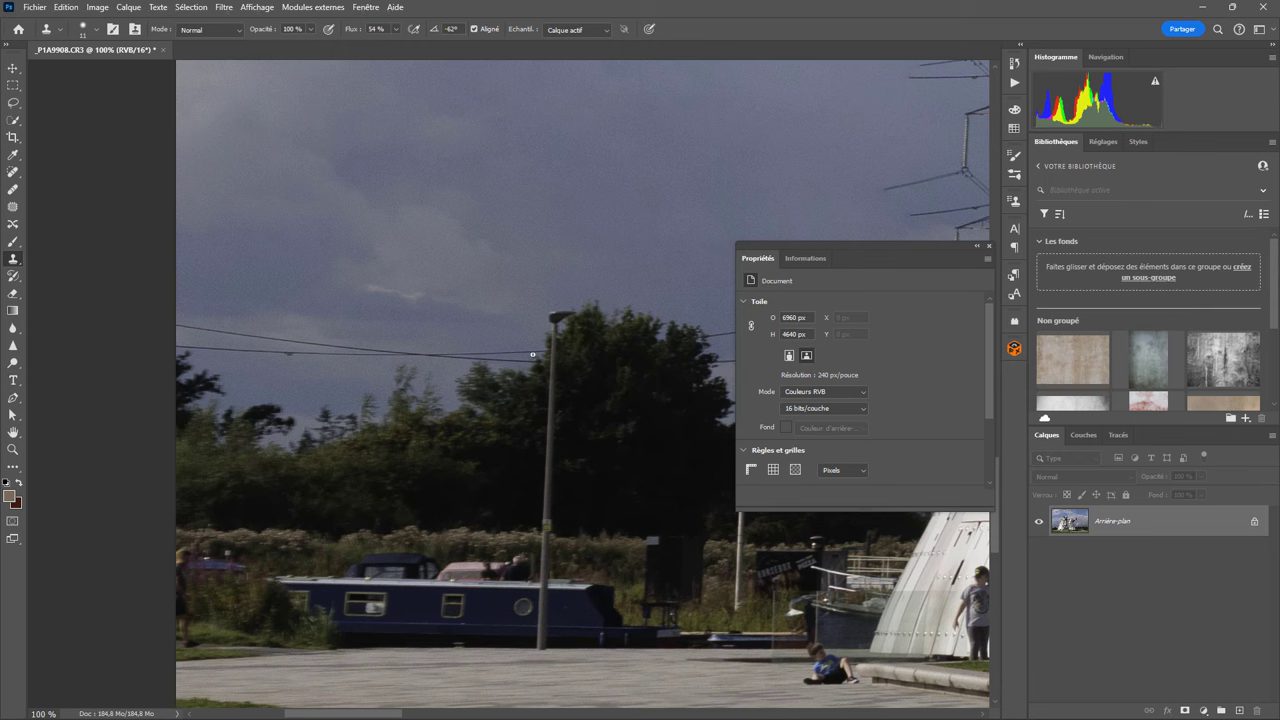
{"action": "left_click_drag", "start_coordinate": [536, 355], "coordinate": [539, 355]}
{"action": "left_click_drag", "start_coordinate": [535, 355], "coordinate": [528, 371]}
{"action": "left_click_drag", "start_coordinate": [528, 350], "coordinate": [505, 363]}
{"action": "left_click_drag", "start_coordinate": [486, 353], "coordinate": [500, 356]}
Step: Patch the remaining power line with clean sky
{"action": "left_click", "coordinate": [13, 206]}
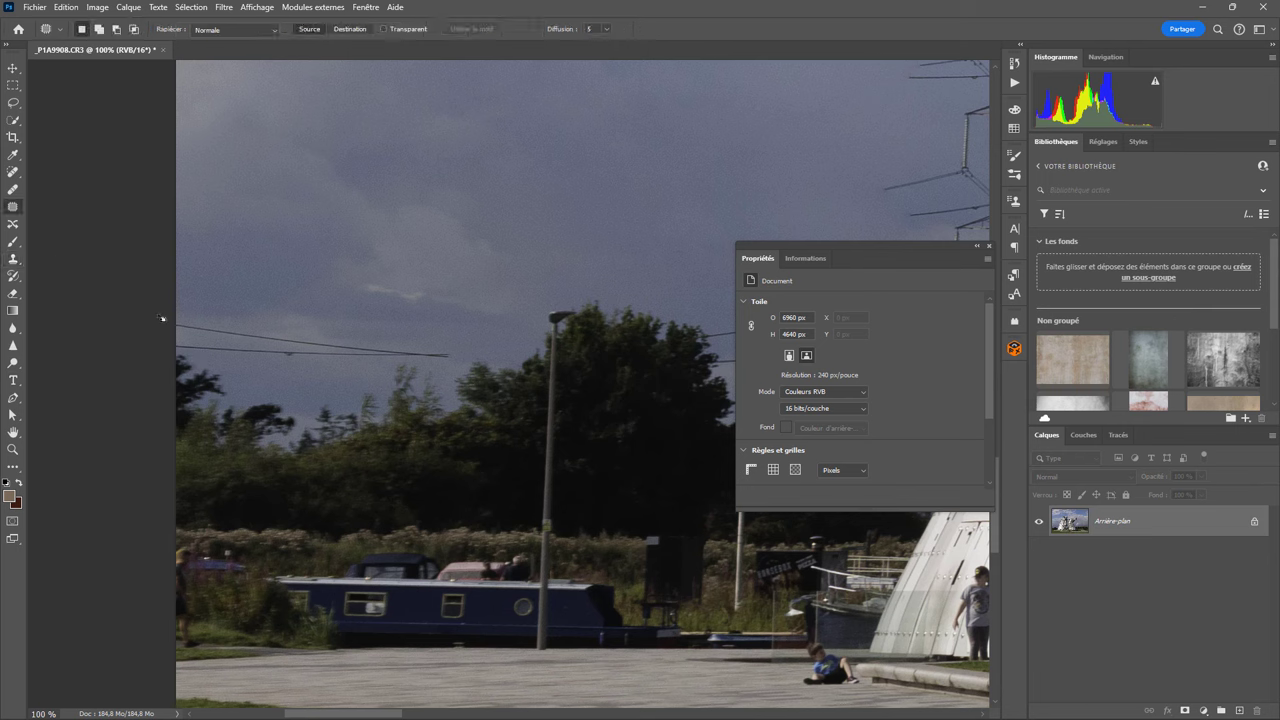
{"action": "mouse_move", "coordinate": [164, 320]}
{"action": "left_mouse_down"}
{"action": "mouse_move", "coordinate": [422, 345]}
{"action": "mouse_move", "coordinate": [416, 364]}
{"action": "left_mouse_up"}
{"action": "left_click_drag", "start_coordinate": [416, 364], "coordinate": [176, 354]}
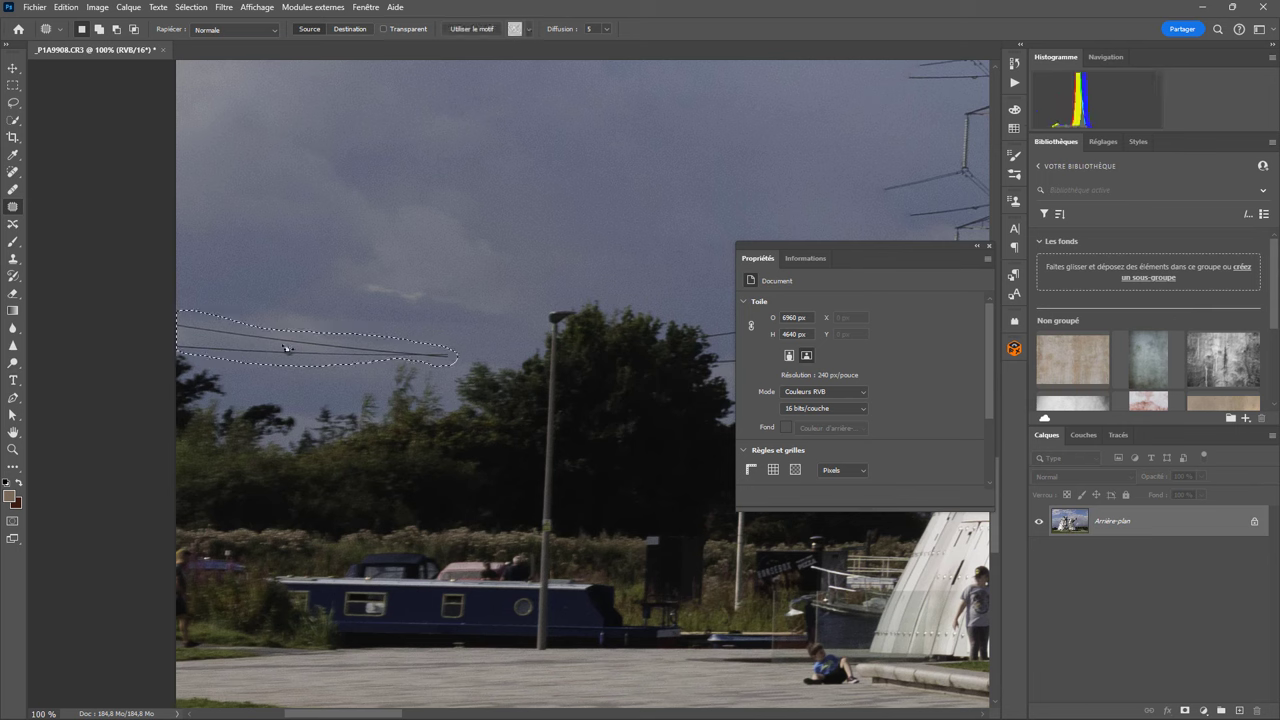
{"action": "left_click_drag", "start_coordinate": [272, 333], "coordinate": [293, 239]}
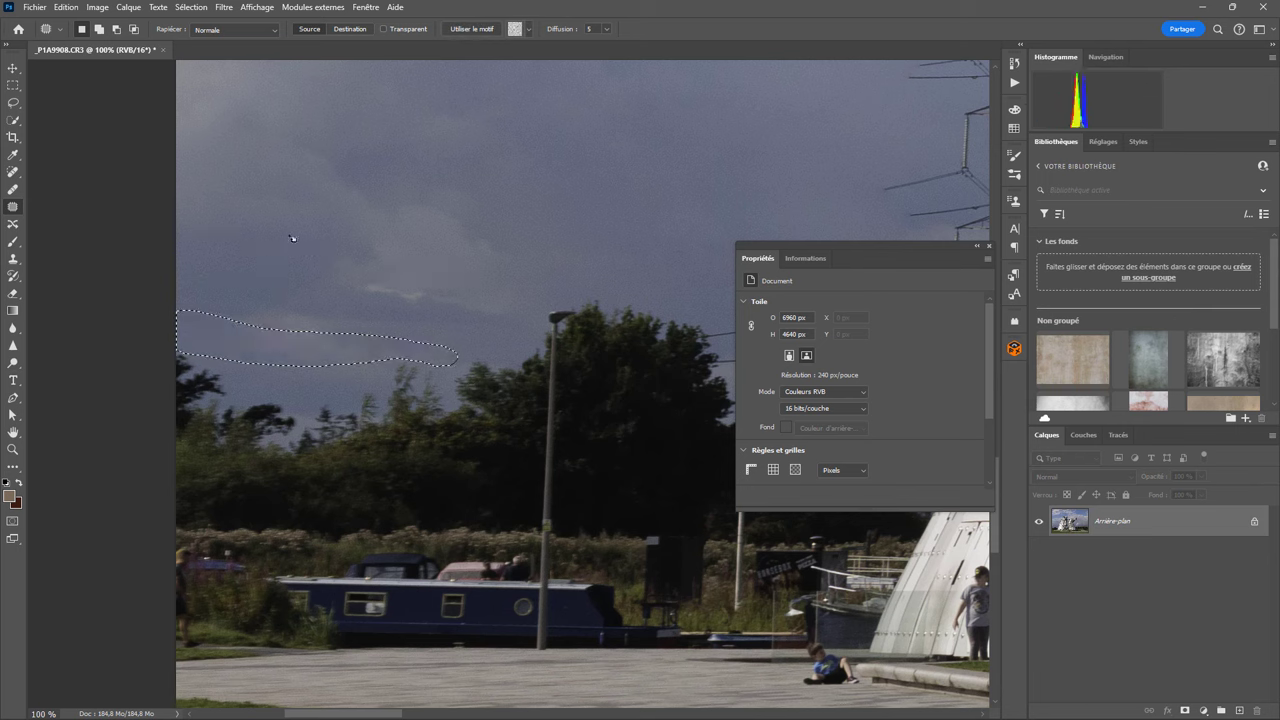
{"action": "key", "text": "ctrl+d"}
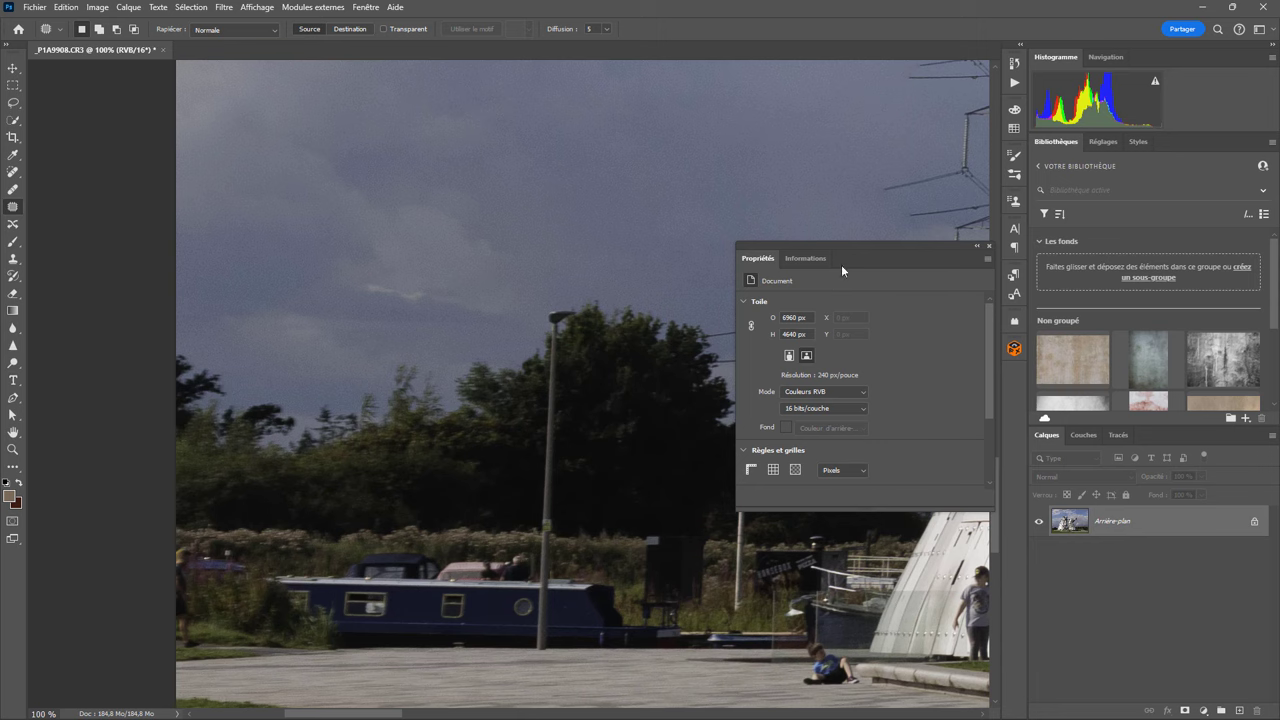
{"action": "left_click_drag", "start_coordinate": [672, 298], "coordinate": [282, 258]}
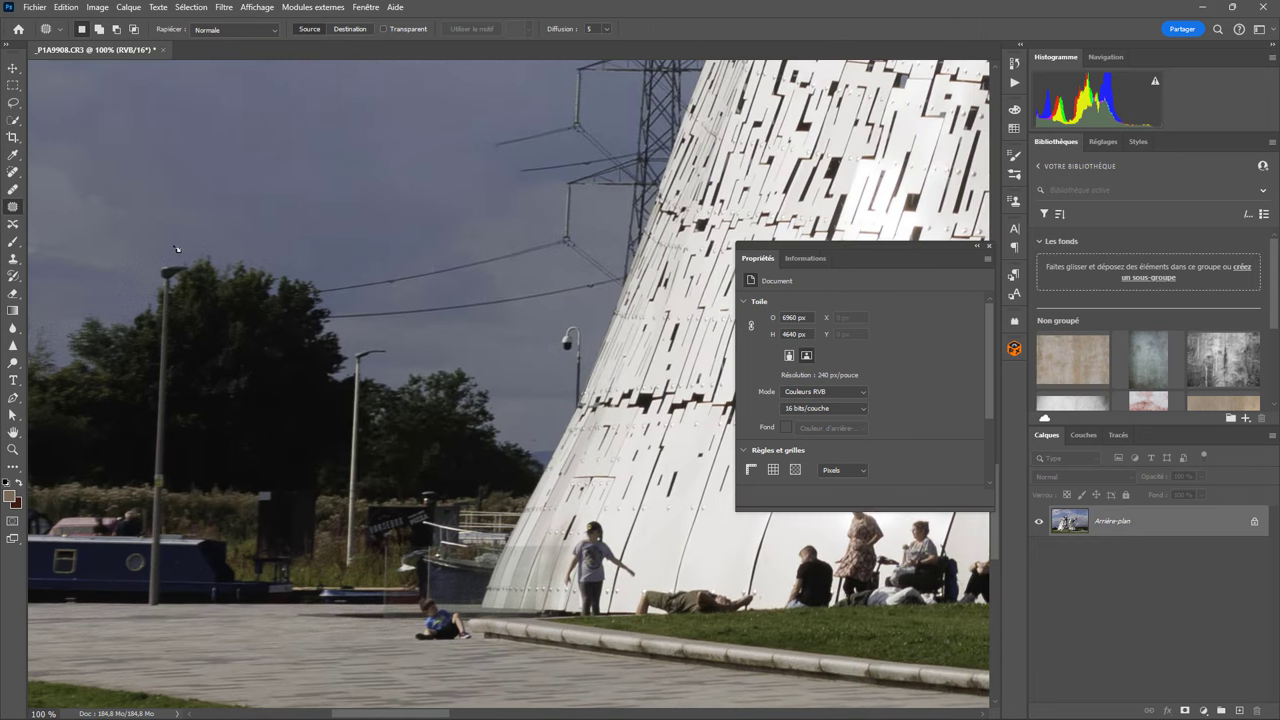
Step: Clone Stamp sky over the lower pylon legs, then draw a Patch outline around the pylon and wires
{"action": "left_click", "coordinate": [10, 261]}
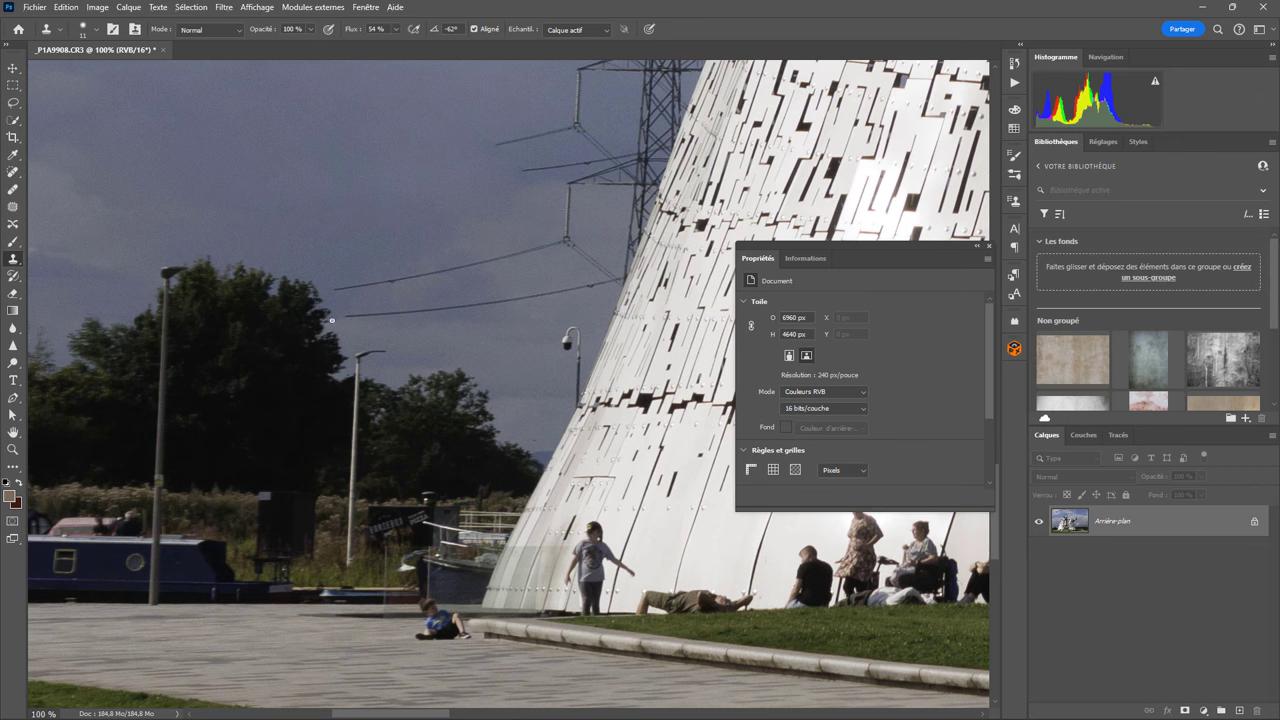
{"action": "left_click_drag", "start_coordinate": [326, 322], "coordinate": [416, 328]}
{"action": "left_click_drag", "start_coordinate": [565, 213], "coordinate": [468, 385]}
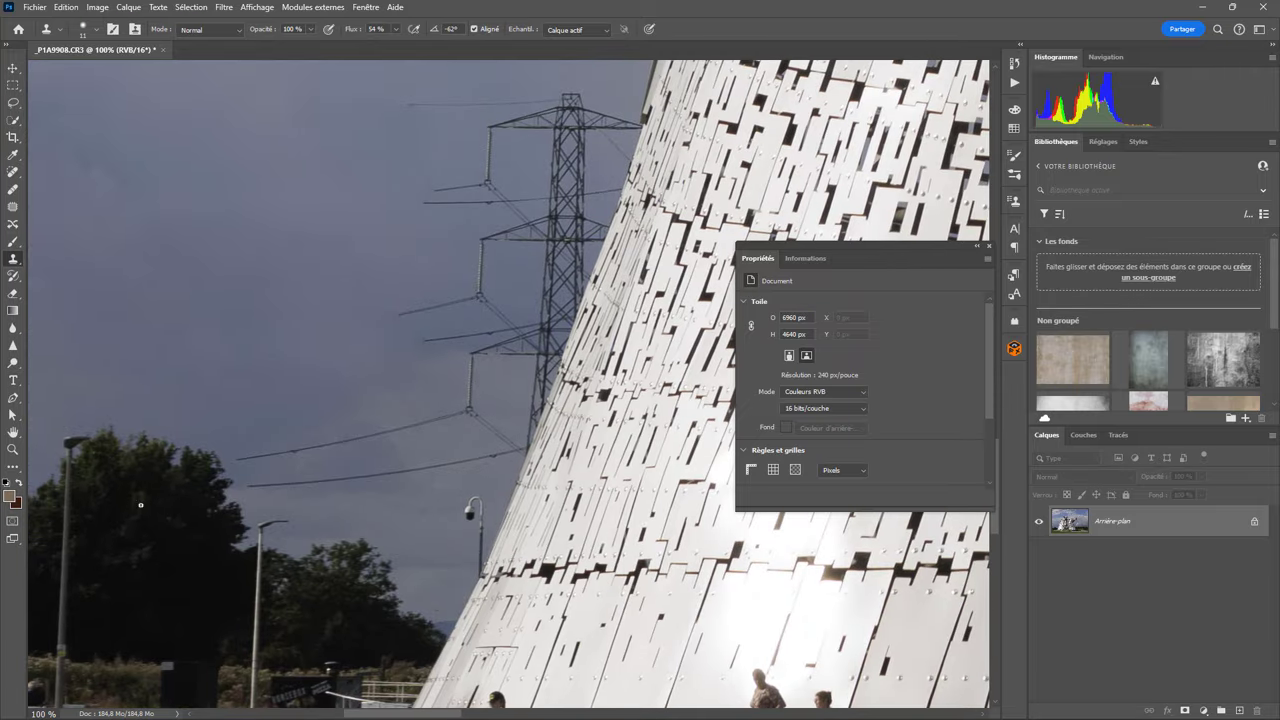
{"action": "left_click_drag", "start_coordinate": [481, 292], "coordinate": [348, 362]}
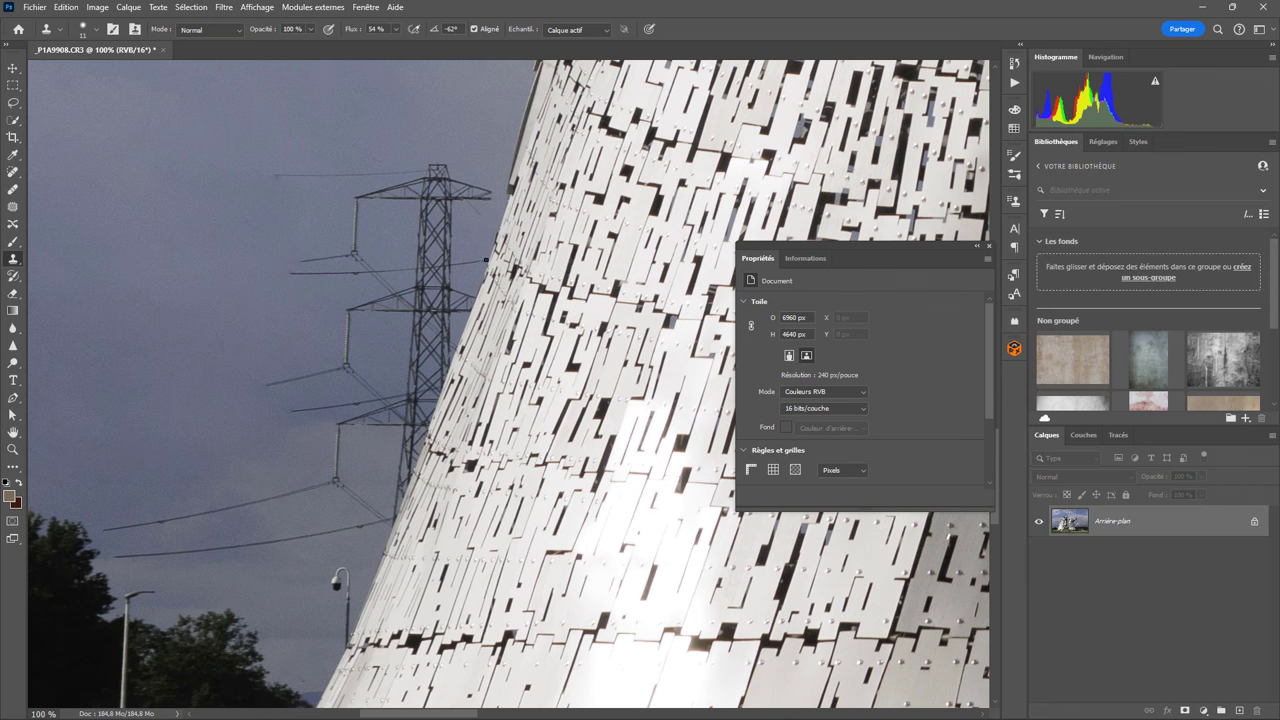
{"action": "left_click", "coordinate": [485, 258]}
{"action": "left_click_drag", "start_coordinate": [395, 520], "coordinate": [445, 345]}
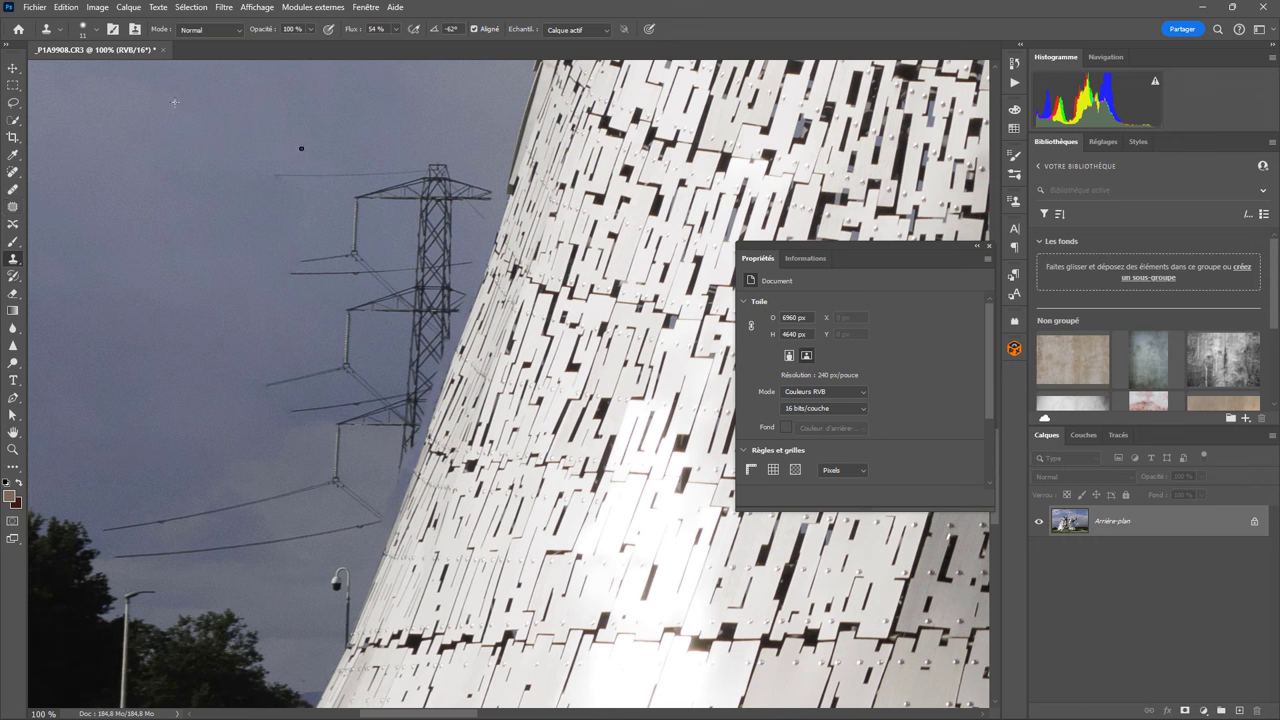
{"action": "left_click", "coordinate": [13, 206]}
{"action": "mouse_move", "coordinate": [240, 162]}
{"action": "left_mouse_down"}
{"action": "mouse_move", "coordinate": [460, 163]}
{"action": "mouse_move", "coordinate": [484, 246]}
{"action": "mouse_move", "coordinate": [423, 454]}
{"action": "mouse_move", "coordinate": [386, 532]}
{"action": "mouse_move", "coordinate": [125, 569]}
{"action": "mouse_move", "coordinate": [99, 548]}
{"action": "mouse_move", "coordinate": [95, 507]}
{"action": "mouse_move", "coordinate": [138, 445]}
{"action": "left_mouse_up"}
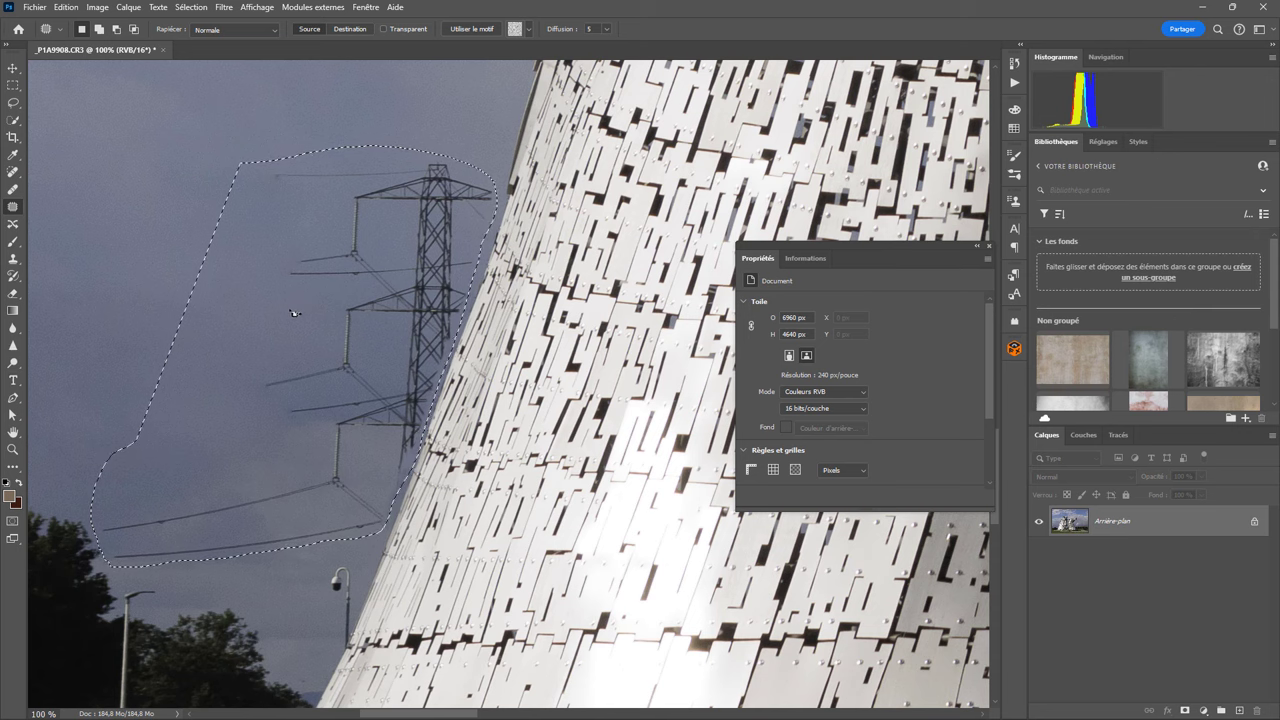
Step: Zoom out and drag the pylon patch outline onto empty cloud, then deselect
{"action": "key", "text": "ctrl+minus"}
{"action": "key", "text": "ctrl+minus"}
{"action": "key", "text": "ctrl+minus"}
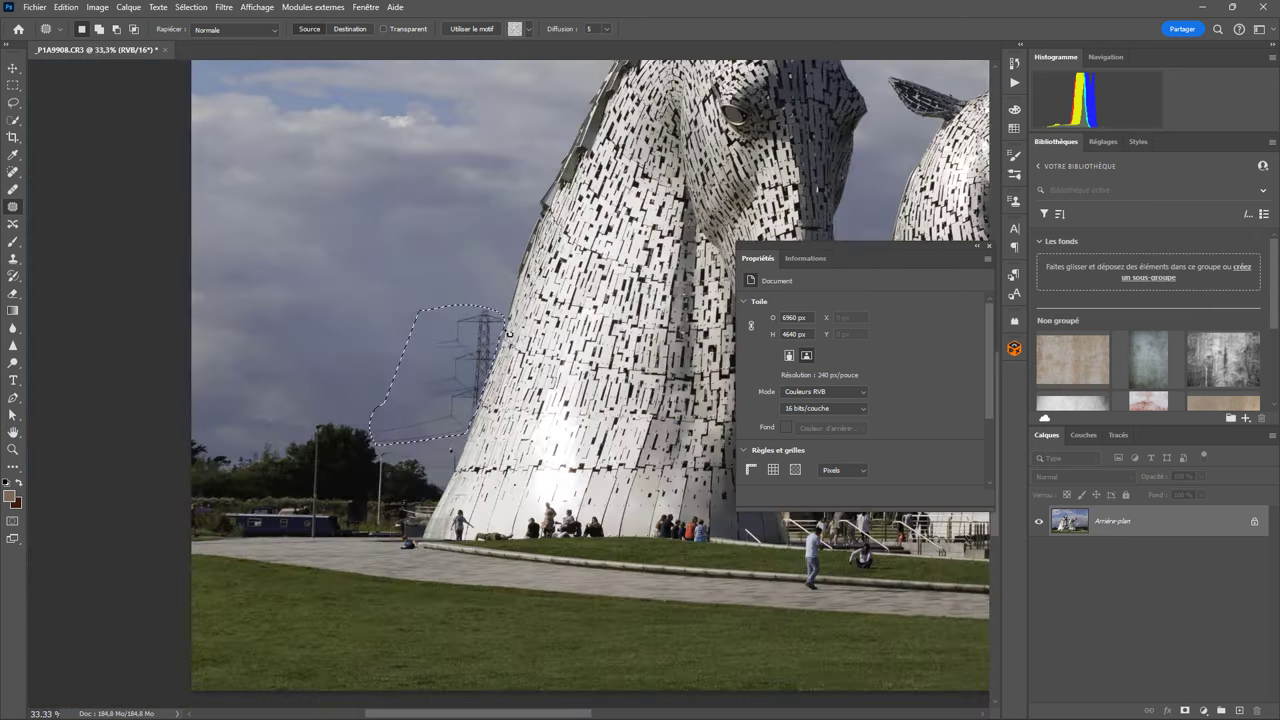
{"action": "left_click_drag", "start_coordinate": [439, 386], "coordinate": [354, 284]}
{"action": "key", "text": "ctrl+d"}
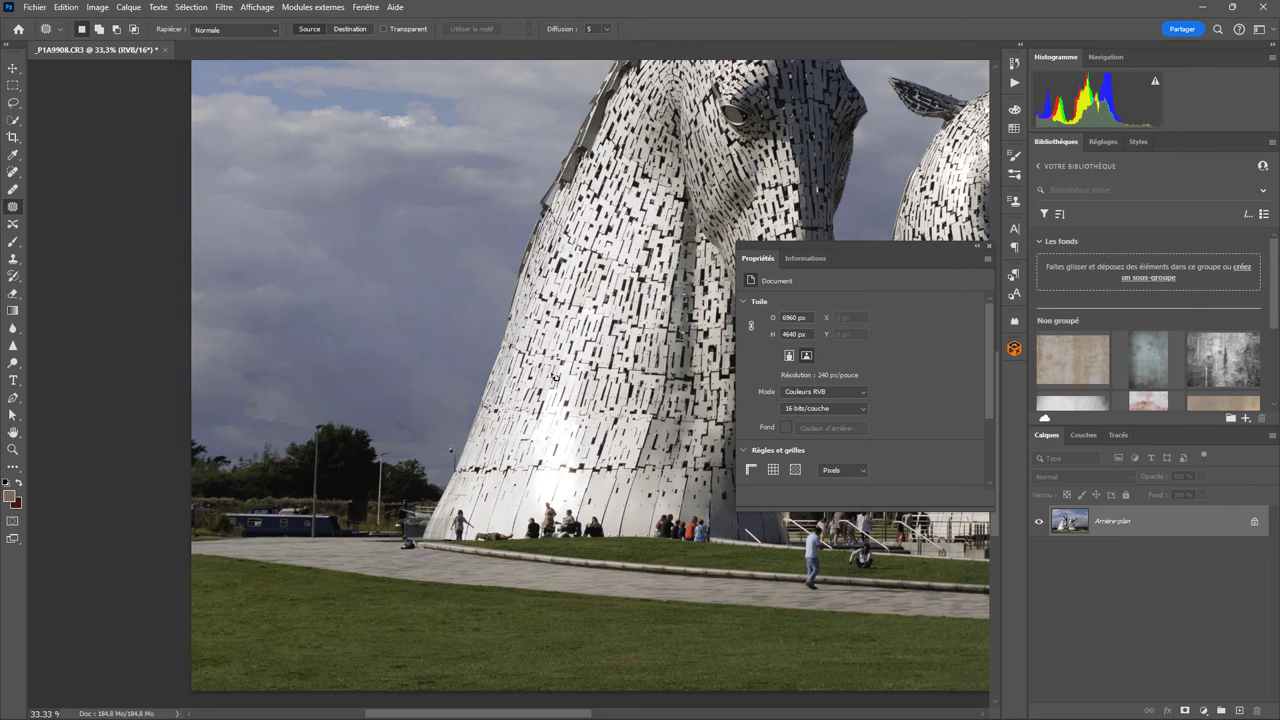
{"action": "mouse_move", "coordinate": [598, 340]}
{"action": "left_mouse_down"}
{"action": "mouse_move", "coordinate": [354, 427]}
{"action": "mouse_move", "coordinate": [306, 426]}
{"action": "mouse_move", "coordinate": [606, 331]}
{"action": "left_mouse_up"}
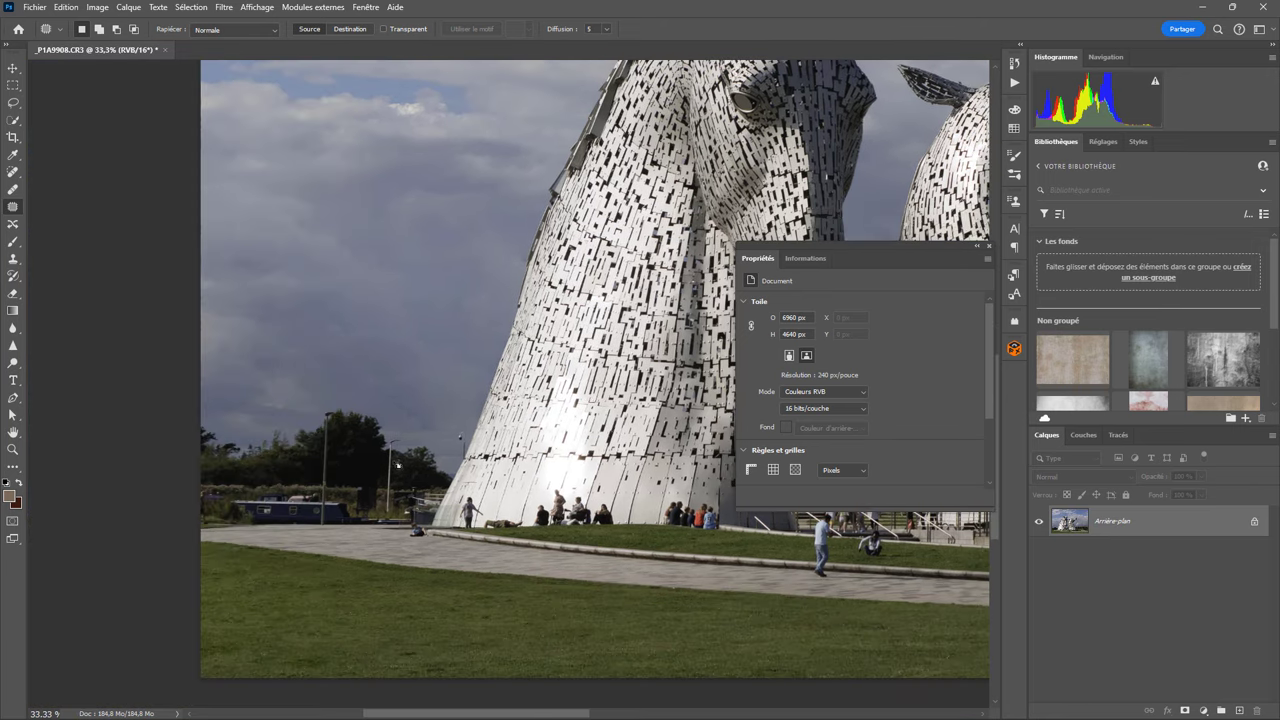
Step: Lasso the child sitting on the pavement and generate a Generative Fill over it
{"action": "left_click", "coordinate": [12, 104]}
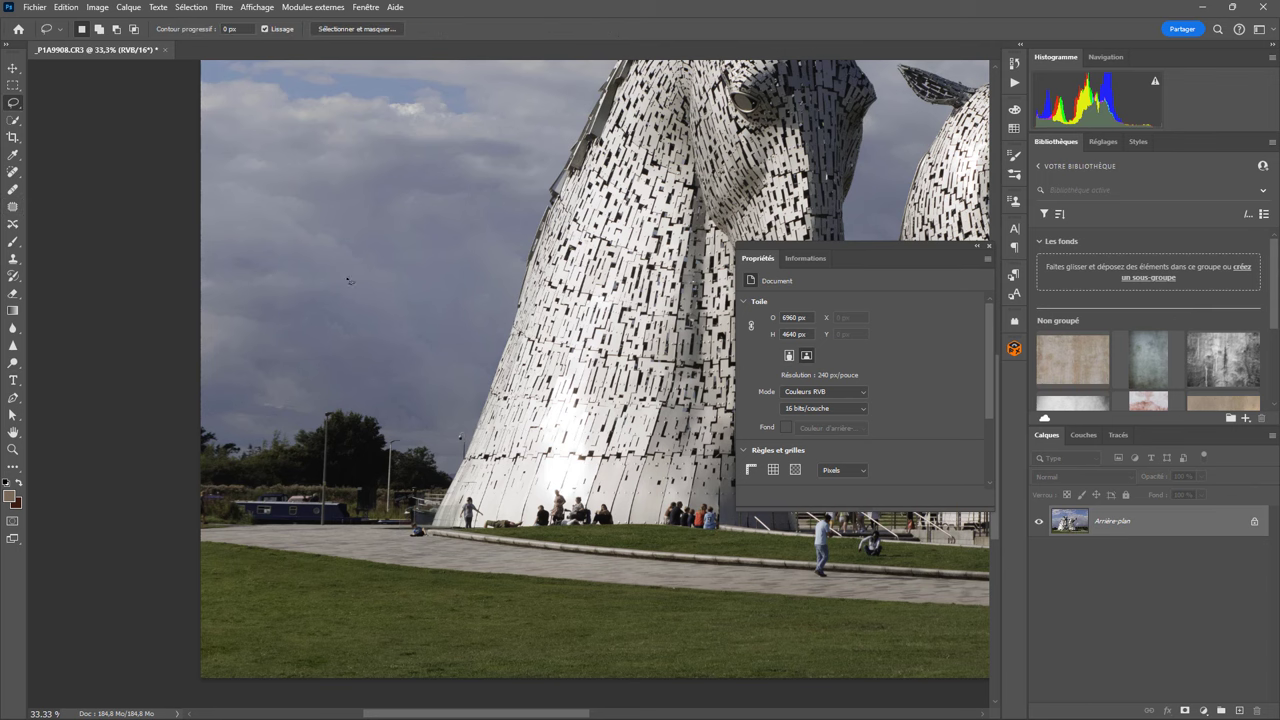
{"action": "scroll", "coordinate": [457, 281], "scroll_direction": "up", "scroll_amount": 2}
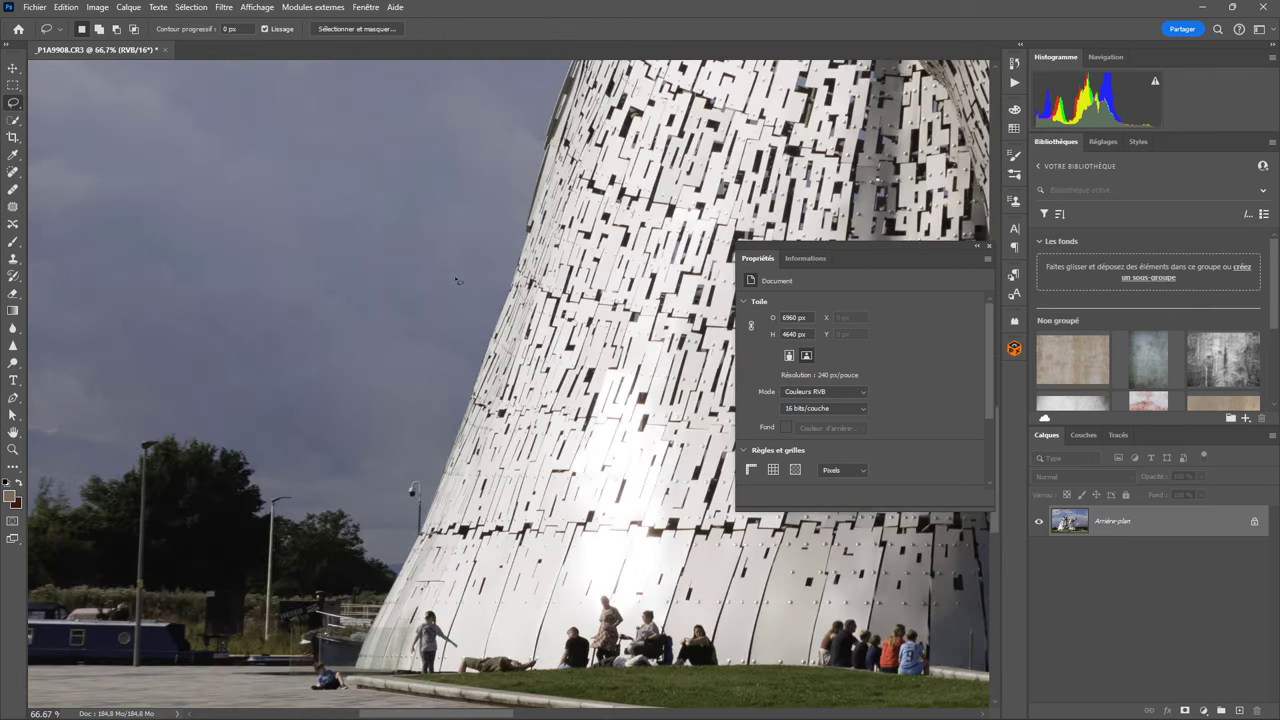
{"action": "left_click_drag", "start_coordinate": [421, 553], "coordinate": [566, 383]}
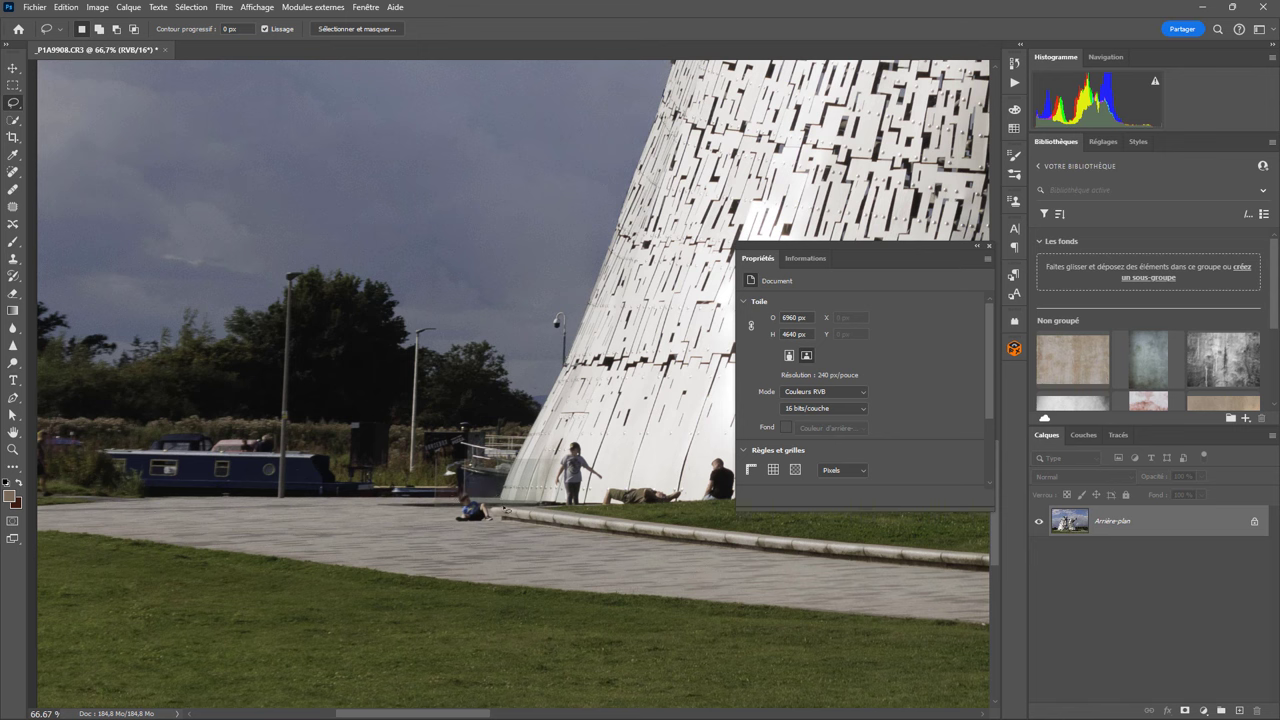
{"action": "left_click_drag", "start_coordinate": [505, 510], "coordinate": [498, 506]}
{"action": "left_click", "coordinate": [66, 7]}
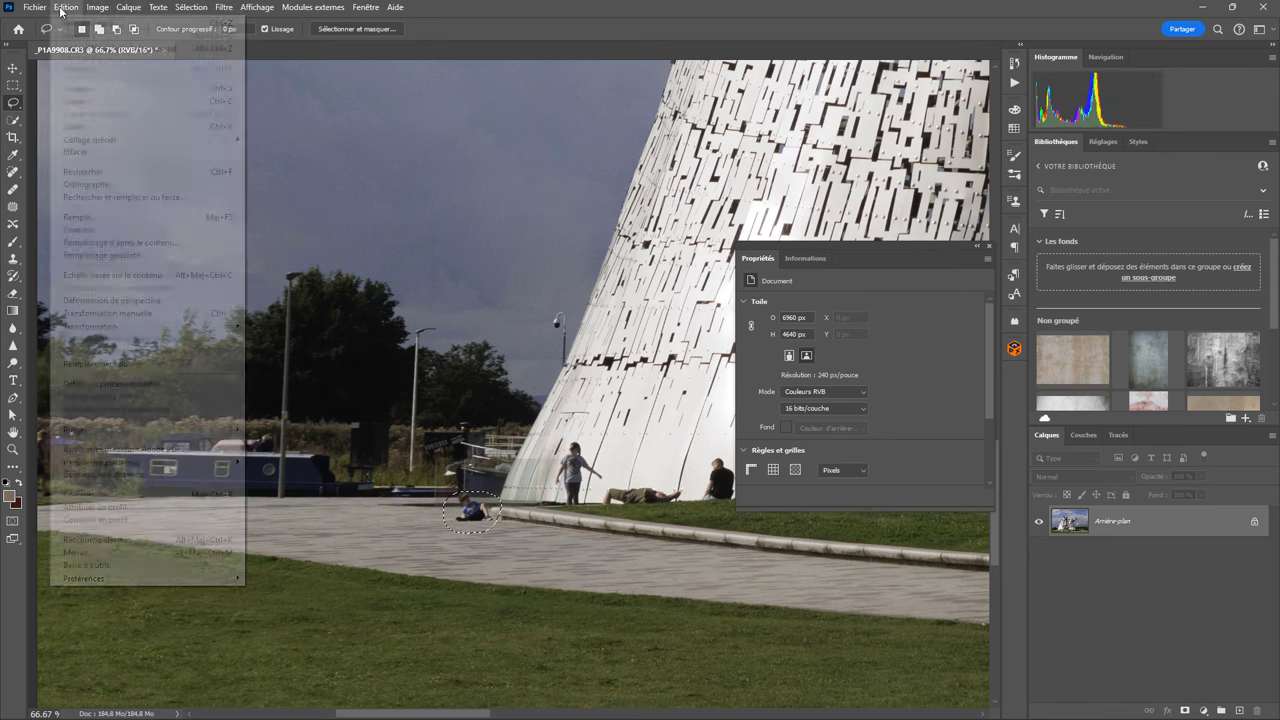
{"action": "left_click", "coordinate": [105, 255]}
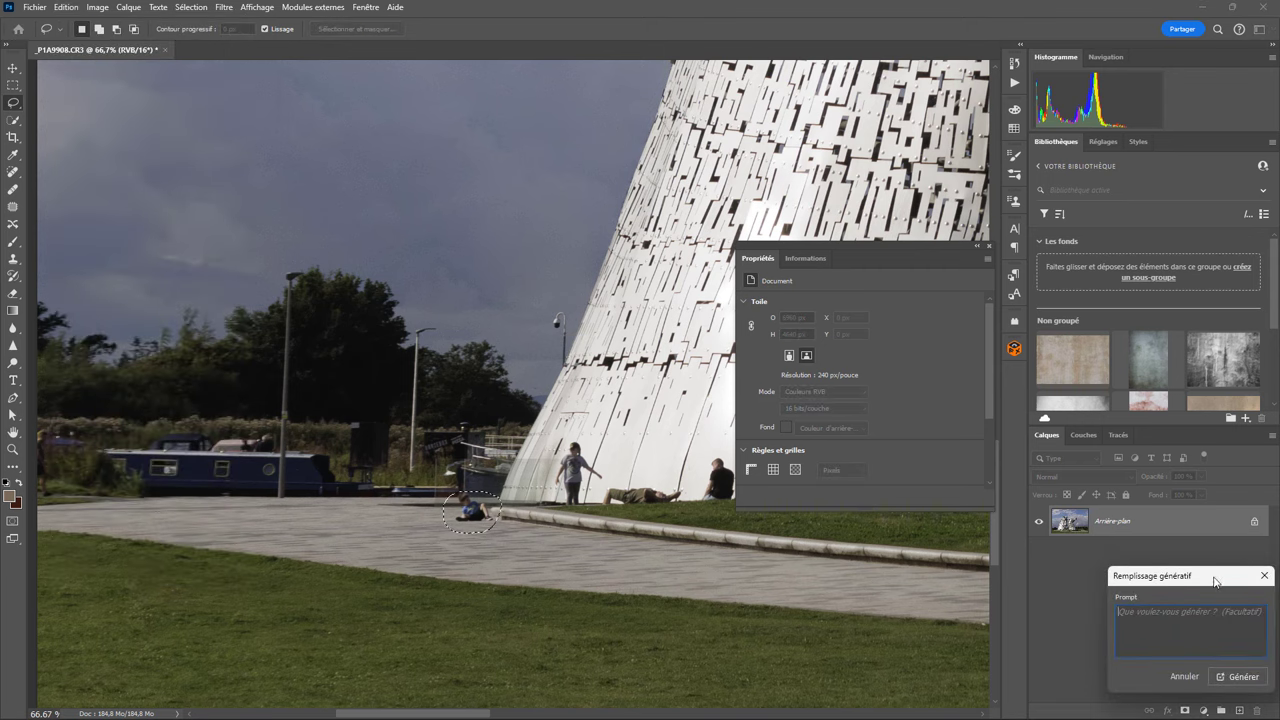
{"action": "left_click_drag", "start_coordinate": [1217, 580], "coordinate": [555, 550]}
{"action": "left_click", "coordinate": [582, 647]}
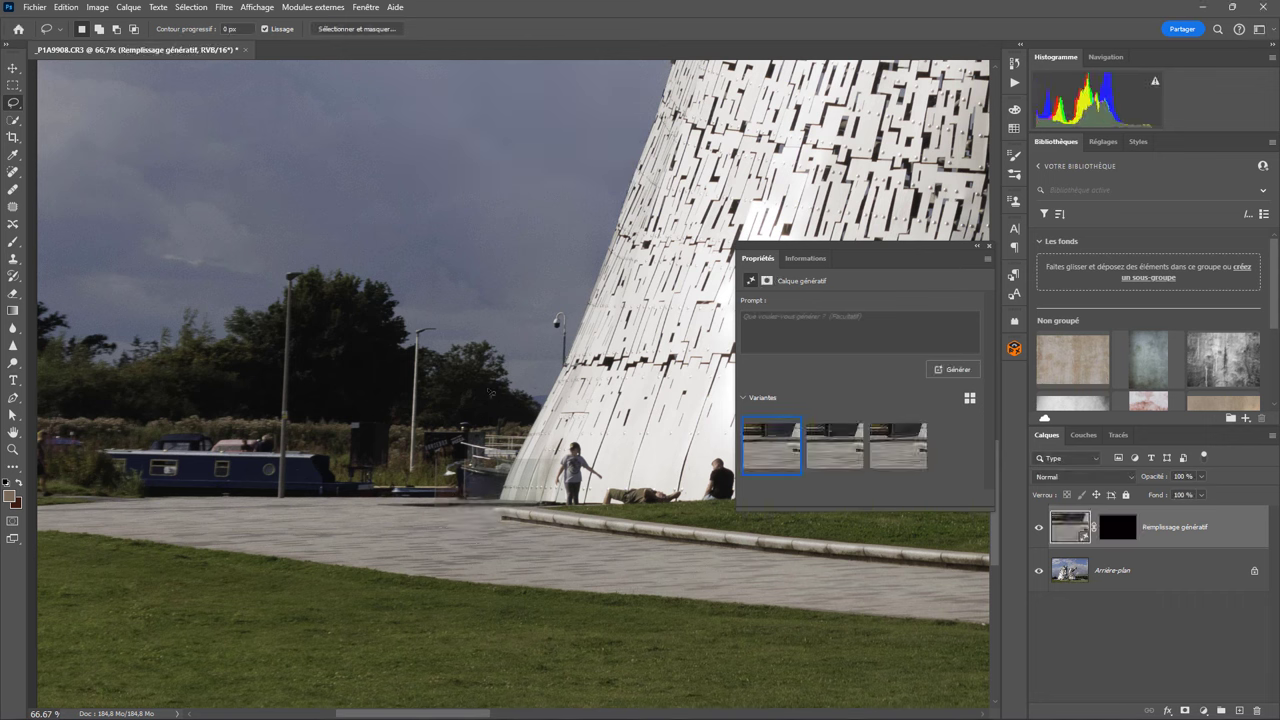
Step: Compare the three fill variants and settle on the first
{"action": "left_click", "coordinate": [840, 452]}
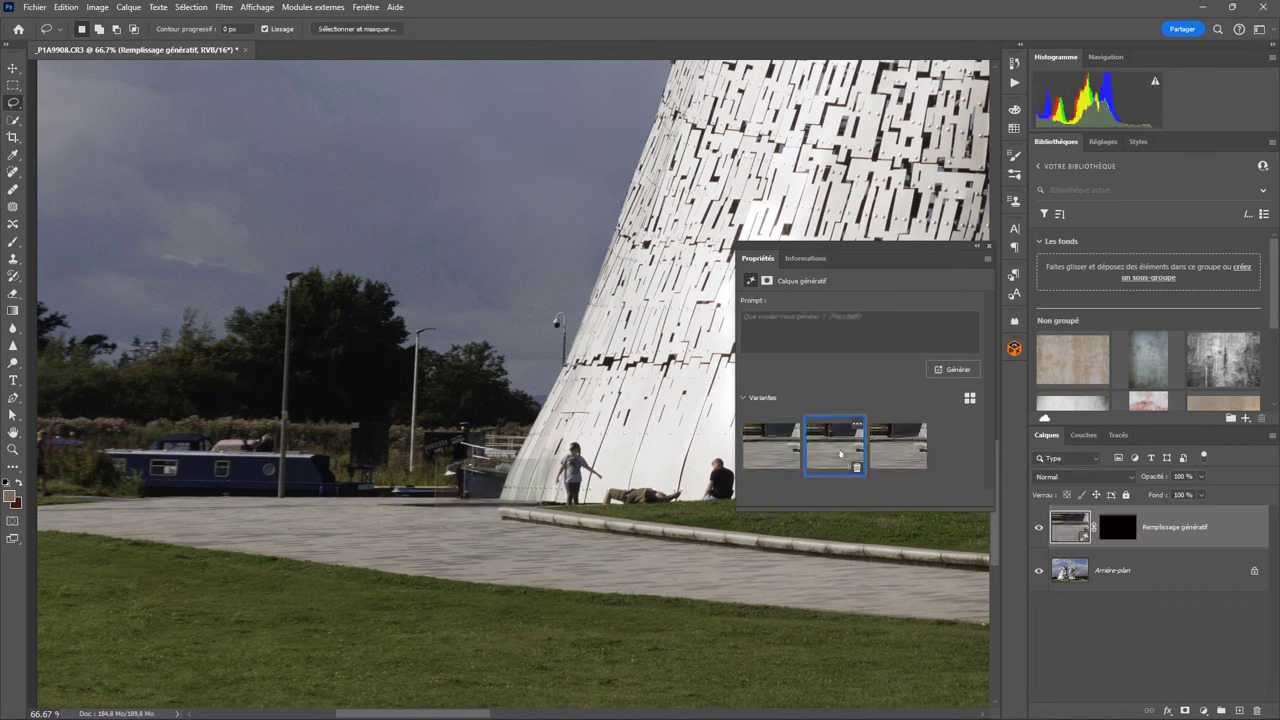
{"action": "left_click", "coordinate": [899, 451]}
{"action": "left_click", "coordinate": [772, 452]}
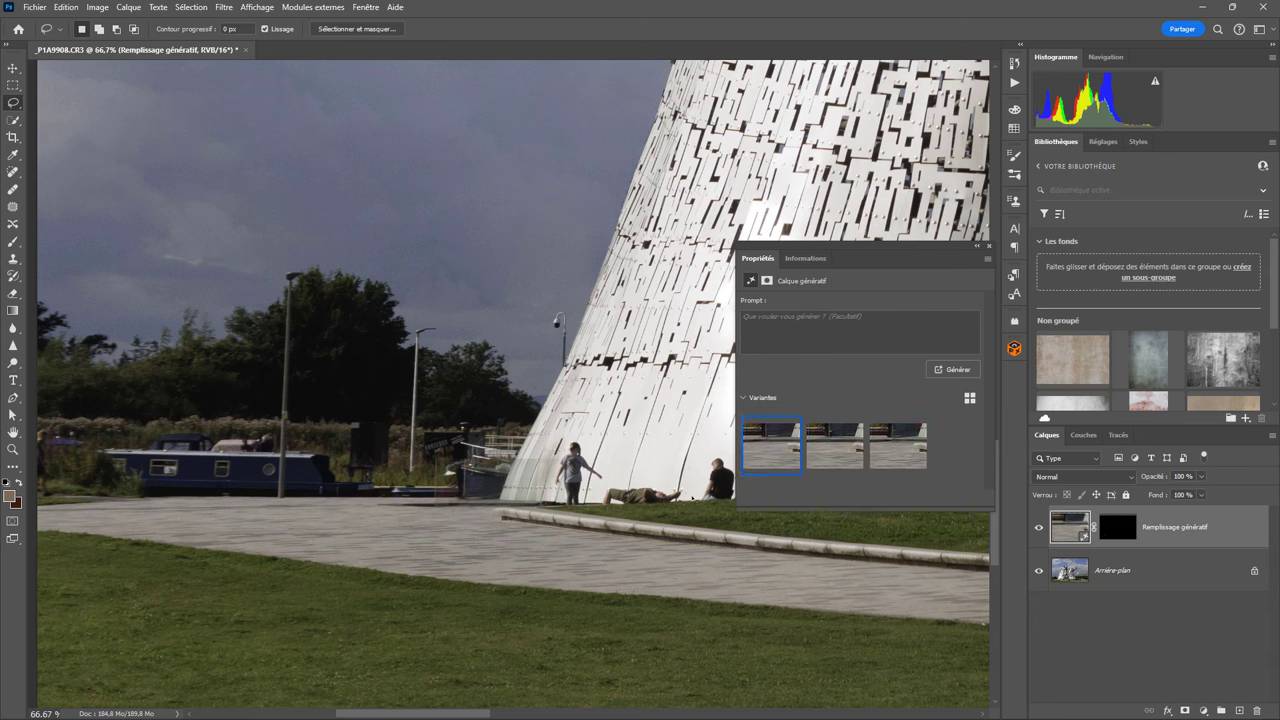
Step: Lasso the standing child by the sculpture base, generate a fill, and keep the first of three variants
{"action": "mouse_move", "coordinate": [603, 470]}
{"action": "left_mouse_down"}
{"action": "mouse_move", "coordinate": [571, 437]}
{"action": "mouse_move", "coordinate": [553, 462]}
{"action": "mouse_move", "coordinate": [562, 510]}
{"action": "mouse_move", "coordinate": [583, 514]}
{"action": "mouse_move", "coordinate": [610, 478]}
{"action": "left_mouse_up"}
{"action": "left_click", "coordinate": [958, 372]}
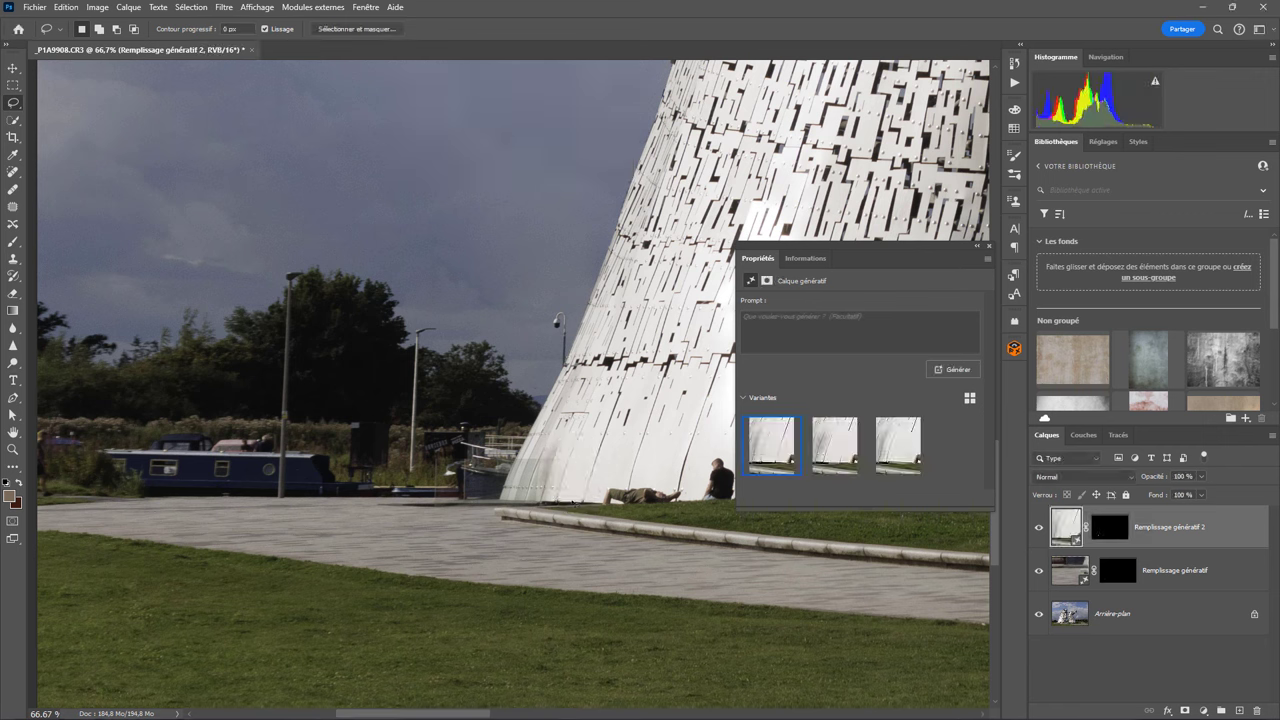
{"action": "left_click", "coordinate": [835, 445]}
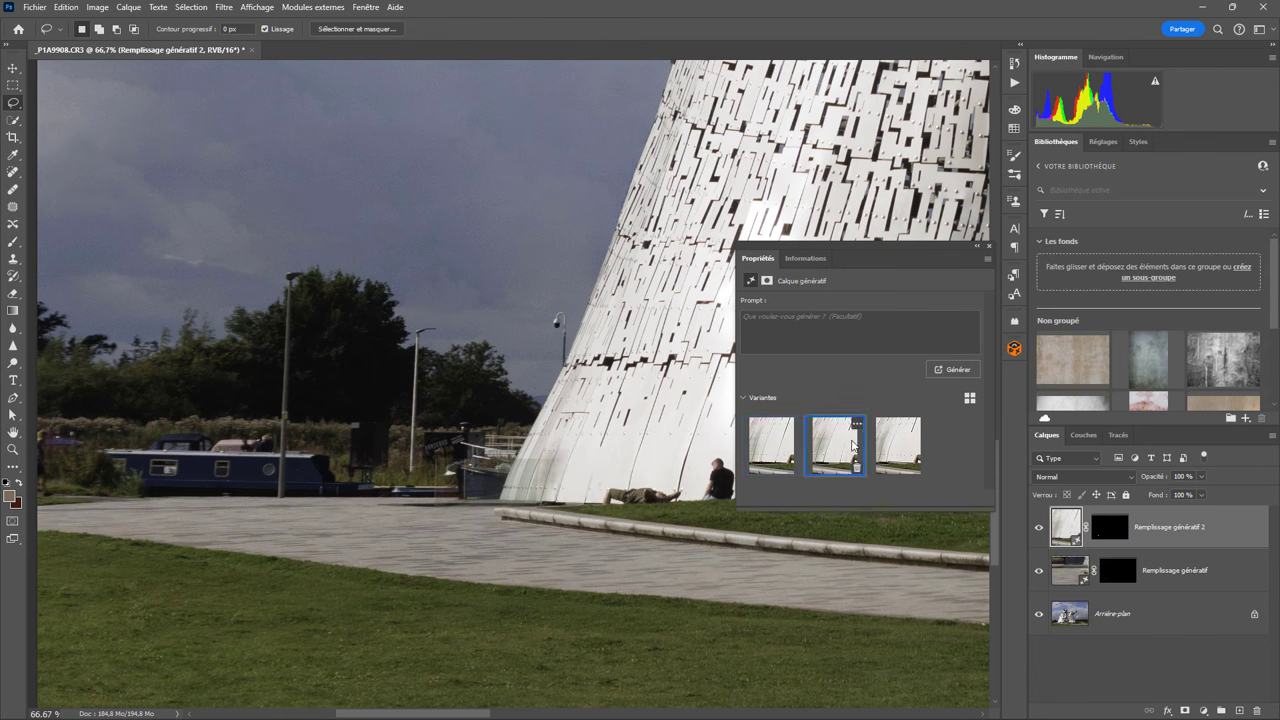
{"action": "left_click", "coordinate": [898, 441]}
{"action": "left_click", "coordinate": [764, 445]}
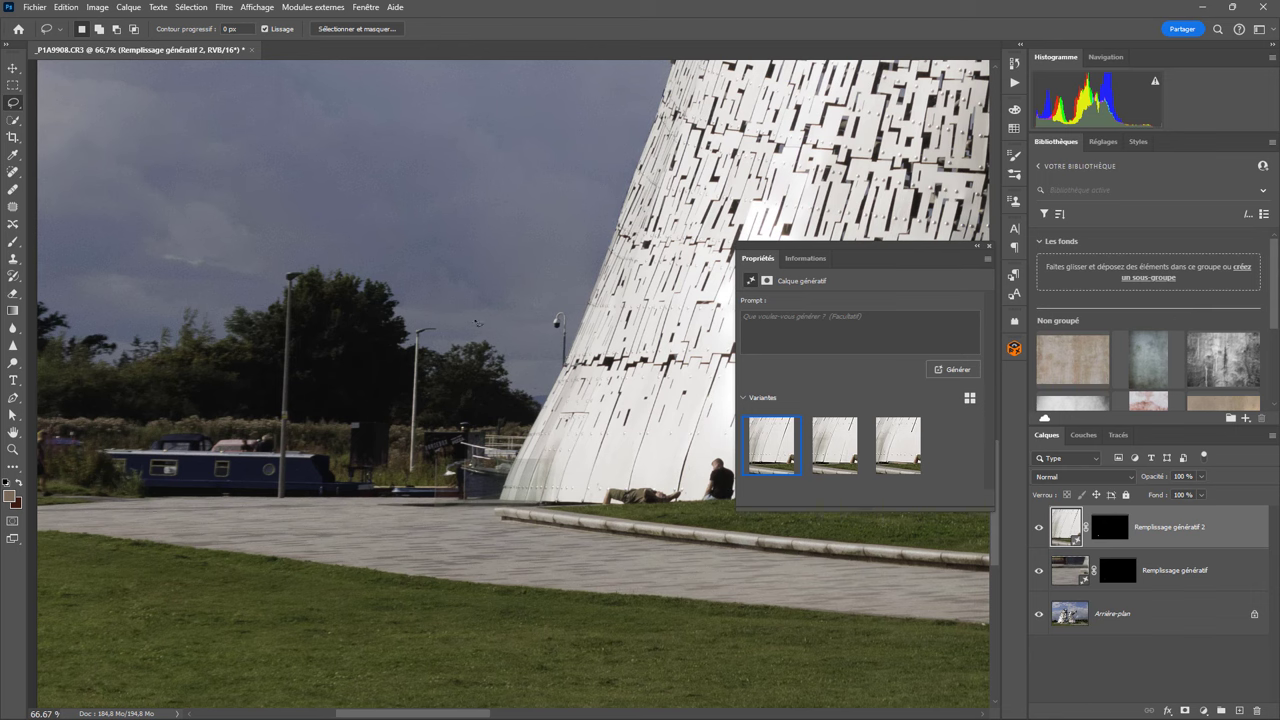
{"action": "scroll", "coordinate": [629, 444], "scroll_direction": "up", "scroll_amount": 2}
{"action": "scroll", "coordinate": [629, 444], "scroll_direction": "up", "scroll_amount": 2}
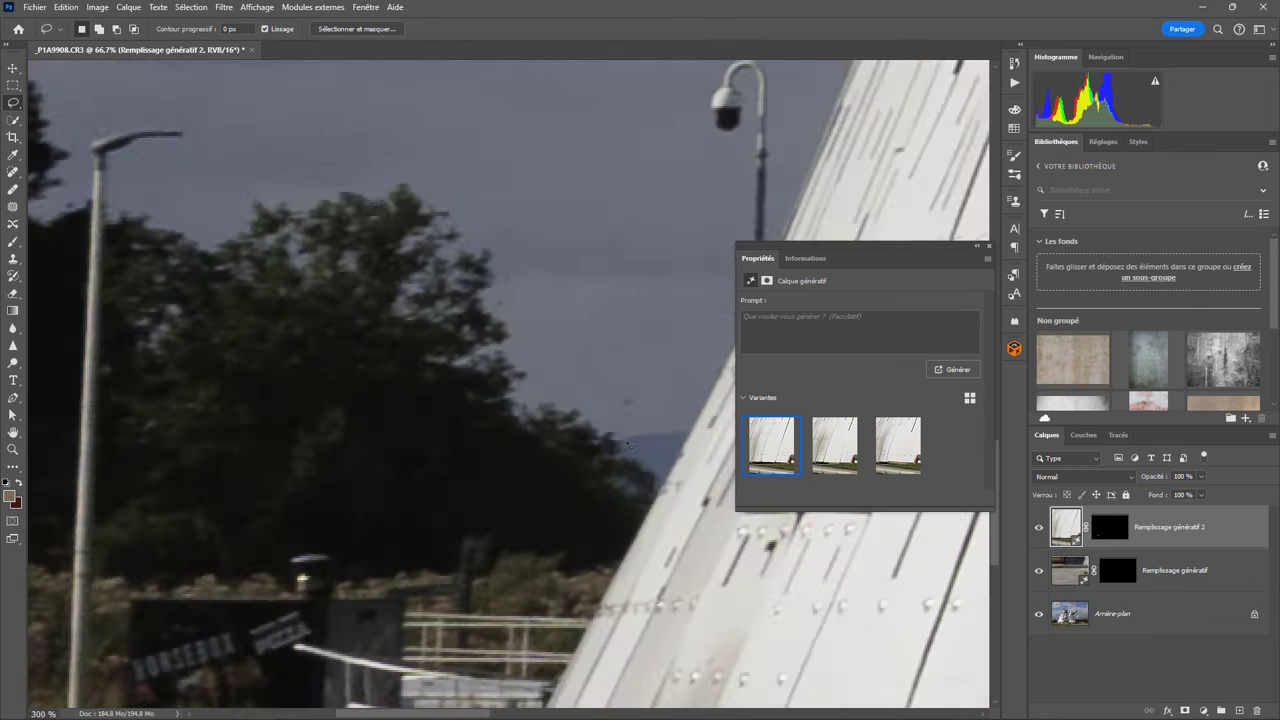
{"action": "scroll", "coordinate": [629, 444], "scroll_direction": "up", "scroll_amount": 2}
{"action": "scroll", "coordinate": [820, 580], "scroll_direction": "down", "scroll_amount": 3}
{"action": "scroll", "coordinate": [700, 530], "scroll_direction": "down", "scroll_amount": 1}
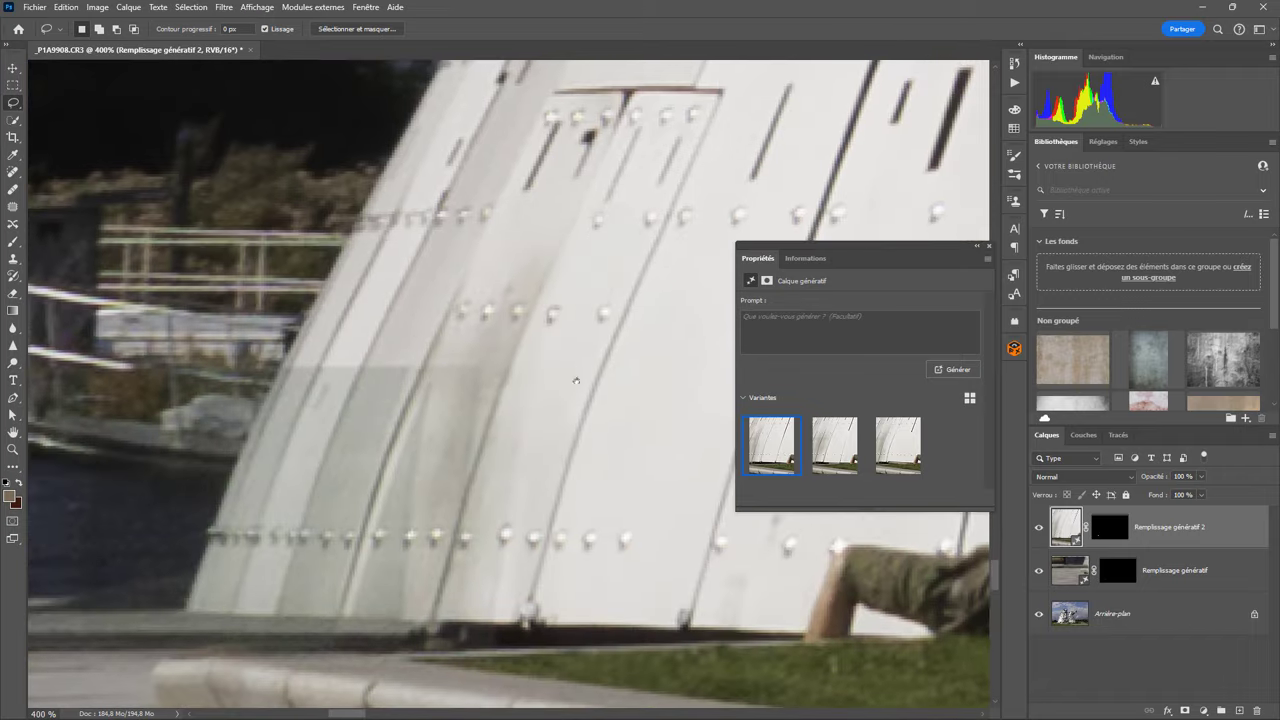
{"action": "scroll", "coordinate": [550, 460], "scroll_direction": "down", "scroll_amount": 3}
{"action": "scroll", "coordinate": [379, 389], "scroll_direction": "down", "scroll_amount": 1}
{"action": "left_click_drag", "start_coordinate": [379, 389], "coordinate": [779, 370]}
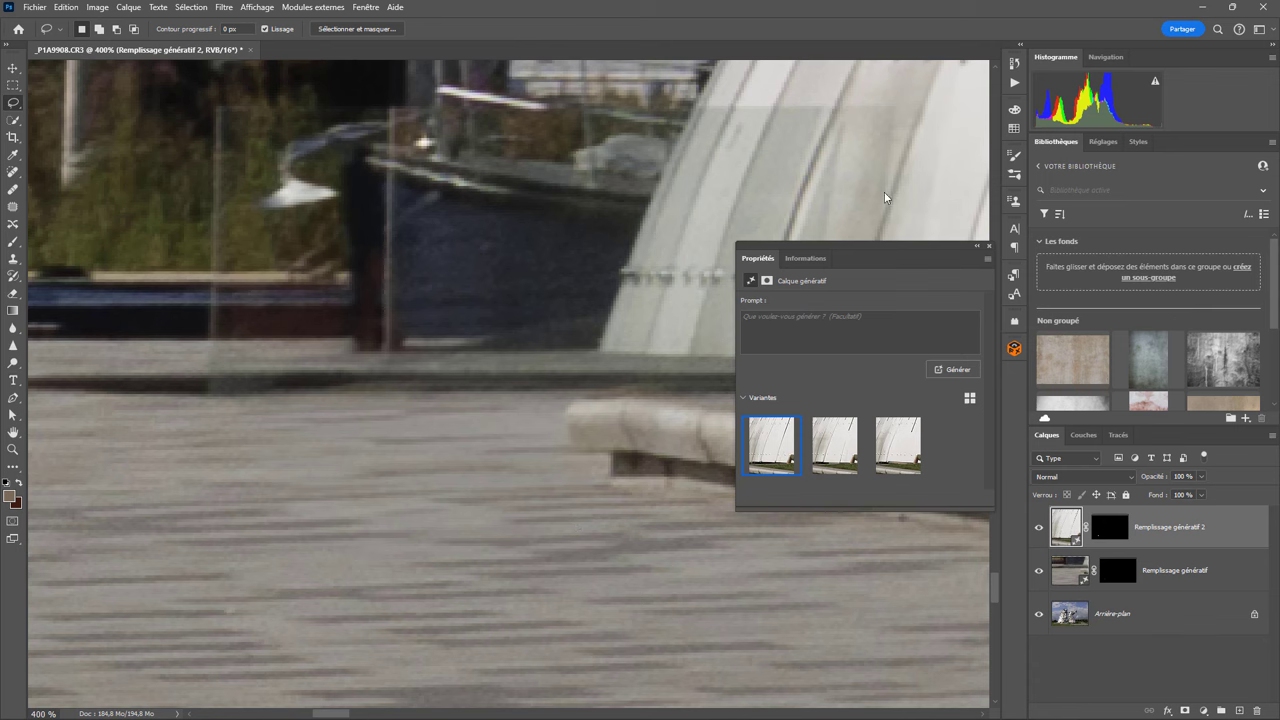
{"action": "scroll", "coordinate": [688, 445], "scroll_direction": "down", "scroll_amount": 2}
{"action": "scroll", "coordinate": [688, 445], "scroll_direction": "down", "scroll_amount": 2}
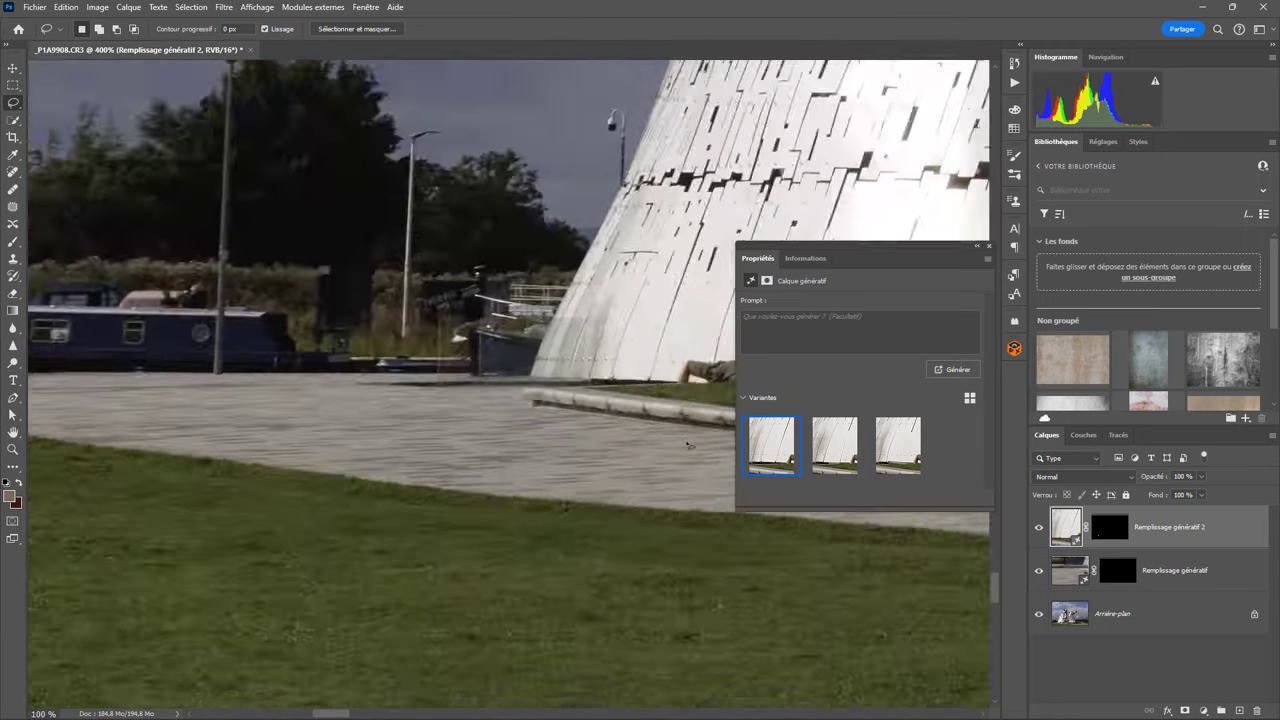
{"action": "scroll", "coordinate": [688, 445], "scroll_direction": "down", "scroll_amount": 1}
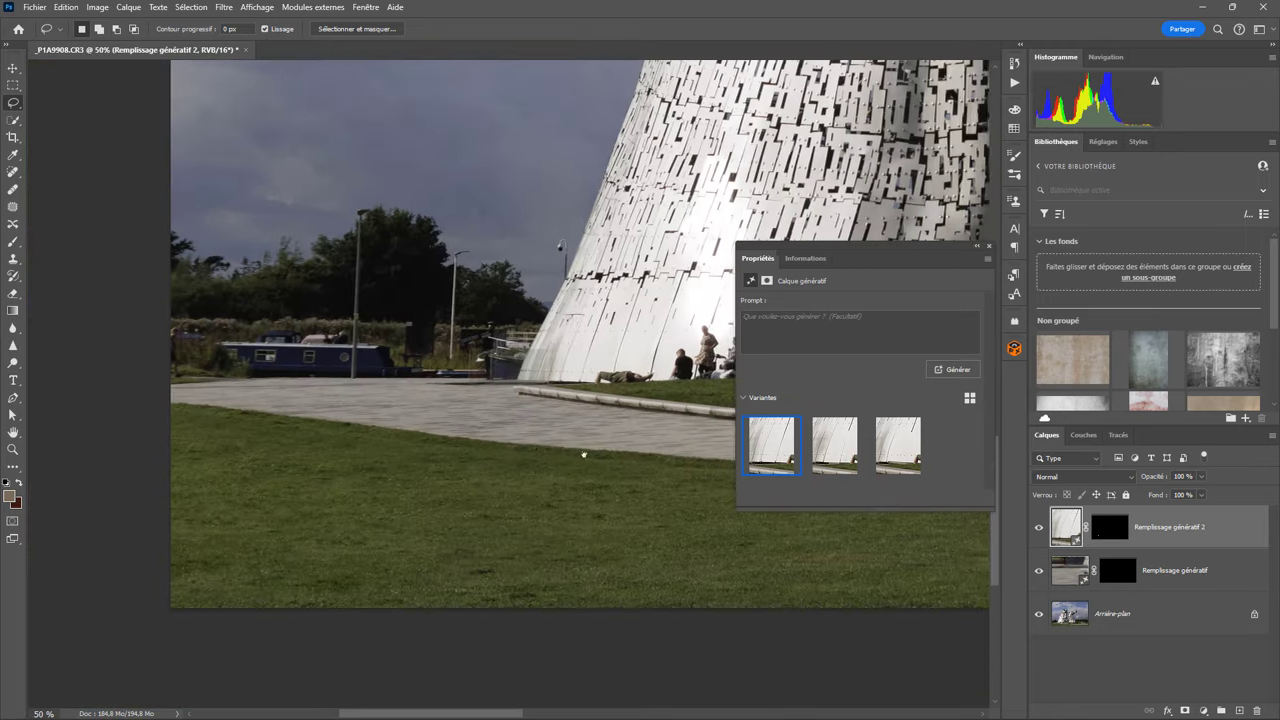
{"action": "scroll", "coordinate": [688, 445], "scroll_direction": "up", "scroll_amount": 1}
{"action": "scroll", "coordinate": [508, 380], "scroll_direction": "right", "scroll_amount": 5}
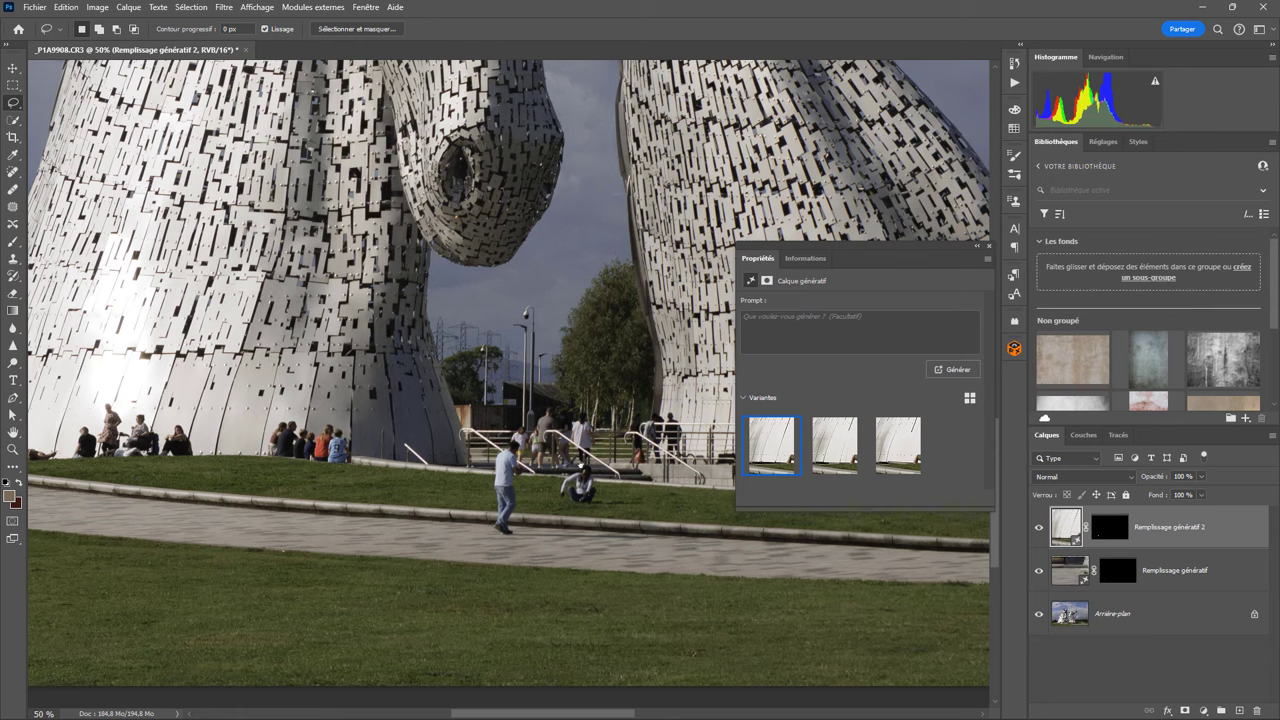
{"action": "scroll", "coordinate": [515, 392], "scroll_direction": "up", "scroll_amount": 3}
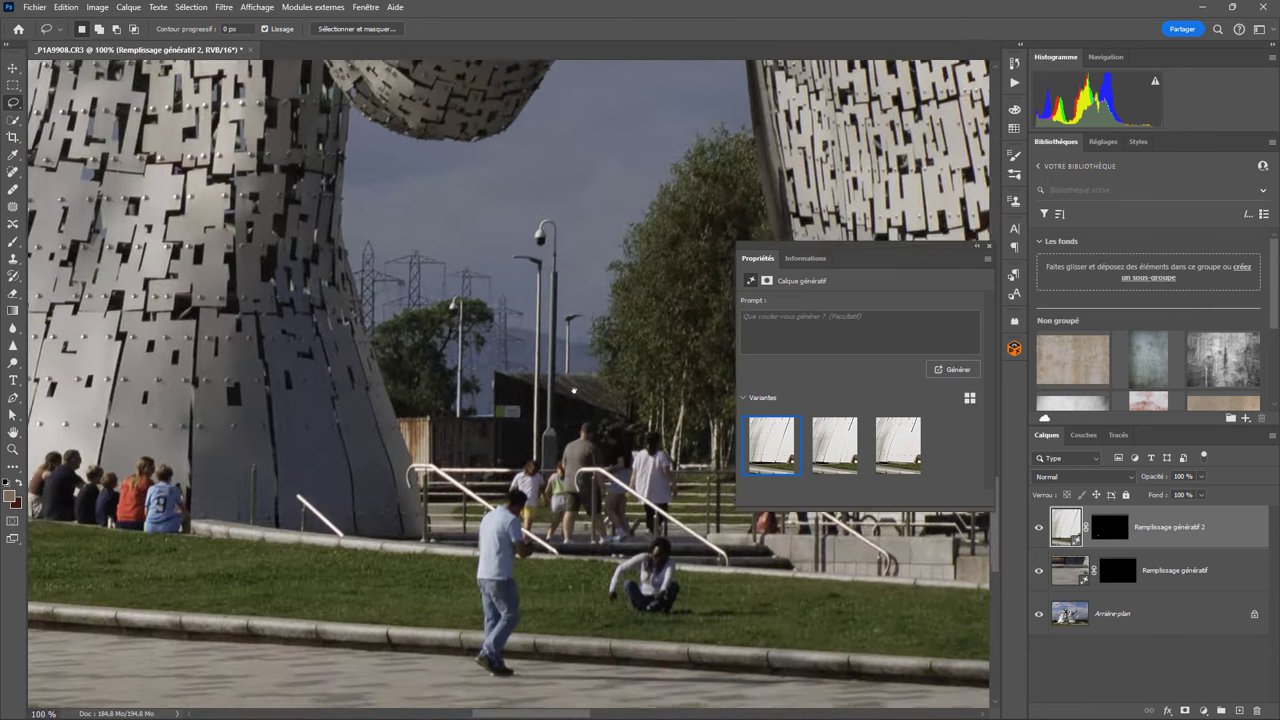
{"action": "scroll", "coordinate": [573, 390], "scroll_direction": "down", "scroll_amount": 3}
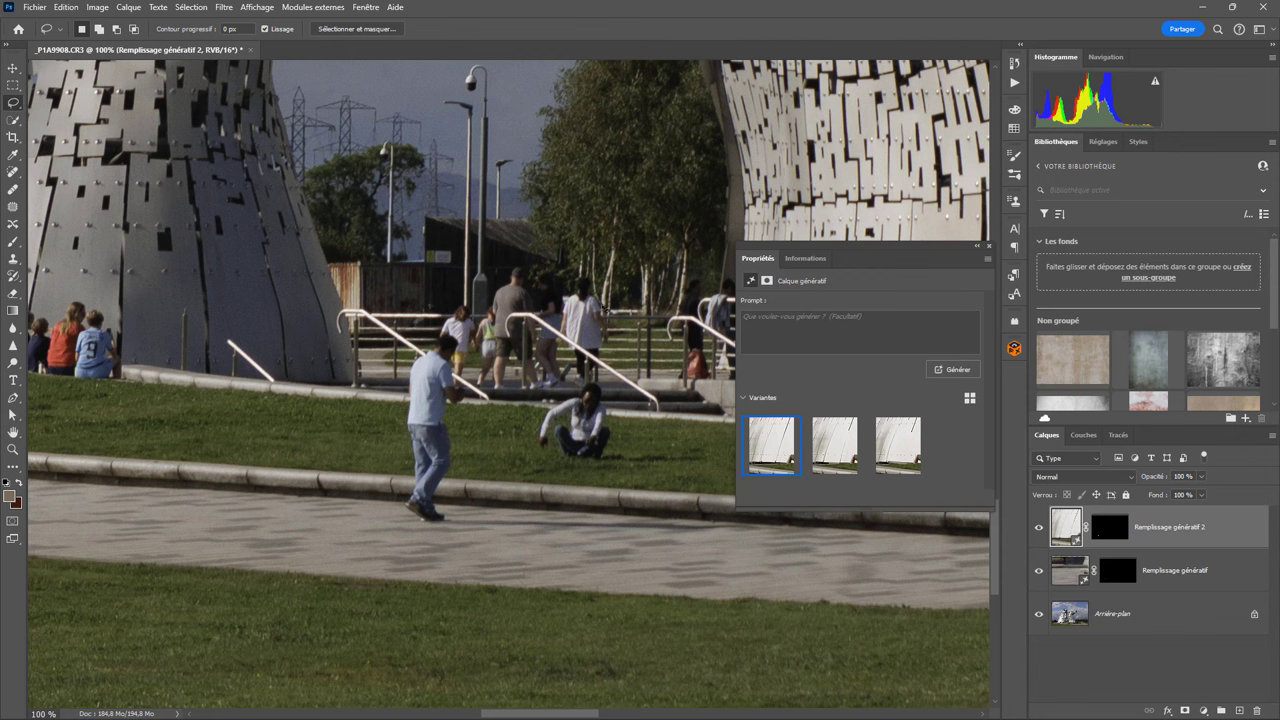
Step: Outline the people on the lawn, generate a fill, and switch from the car variant to the white bench
{"action": "mouse_move", "coordinate": [497, 274]}
{"action": "left_mouse_down"}
{"action": "mouse_move", "coordinate": [552, 257]}
{"action": "mouse_move", "coordinate": [604, 274]}
{"action": "mouse_move", "coordinate": [620, 304]}
{"action": "mouse_move", "coordinate": [615, 452]}
{"action": "mouse_move", "coordinate": [595, 468]}
{"action": "mouse_move", "coordinate": [502, 475]}
{"action": "mouse_move", "coordinate": [455, 530]}
{"action": "mouse_move", "coordinate": [397, 538]}
{"action": "mouse_move", "coordinate": [390, 434]}
{"action": "mouse_move", "coordinate": [404, 369]}
{"action": "mouse_move", "coordinate": [446, 297]}
{"action": "mouse_move", "coordinate": [496, 272]}
{"action": "left_mouse_up"}
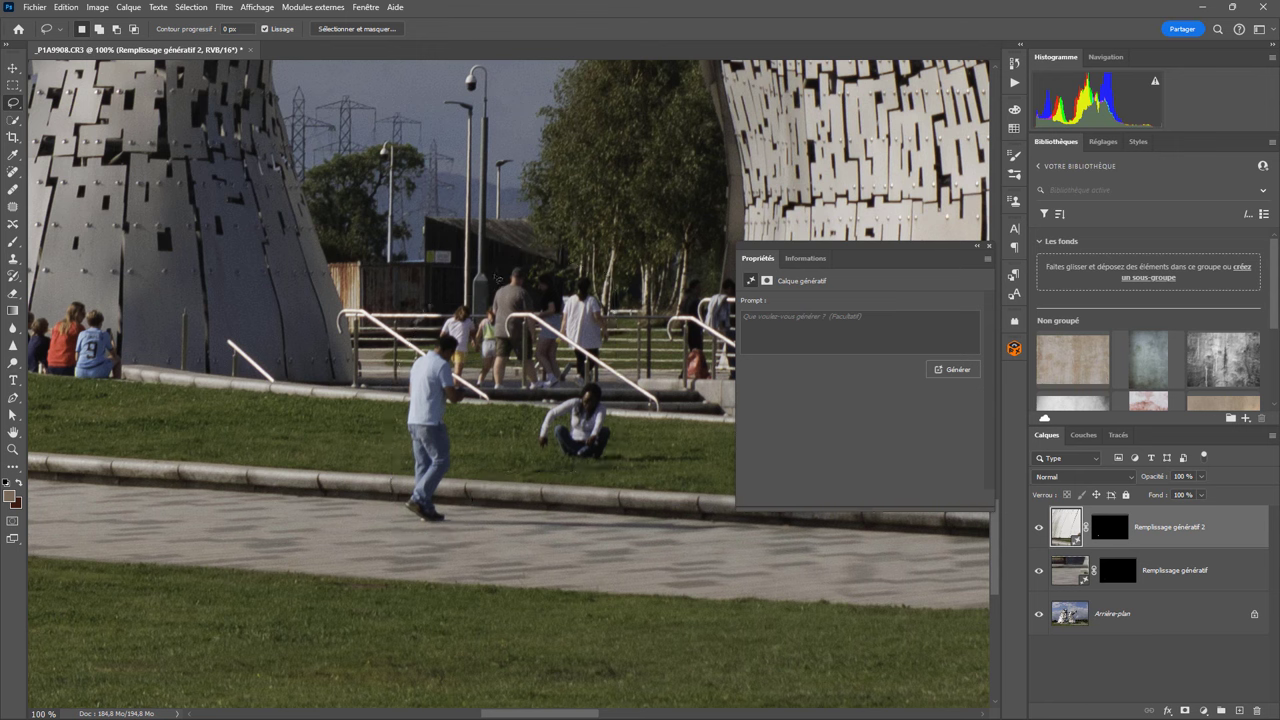
{"action": "left_click", "coordinate": [962, 370]}
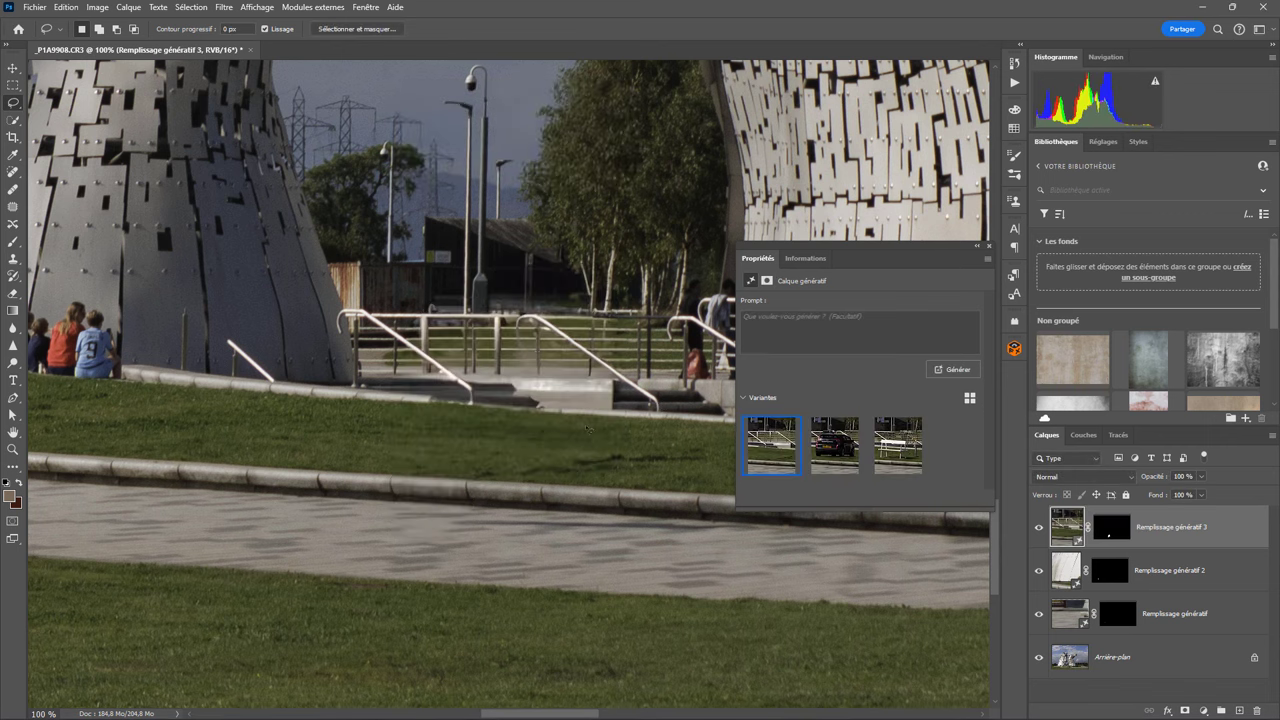
{"action": "left_click", "coordinate": [840, 462]}
{"action": "left_click", "coordinate": [898, 453]}
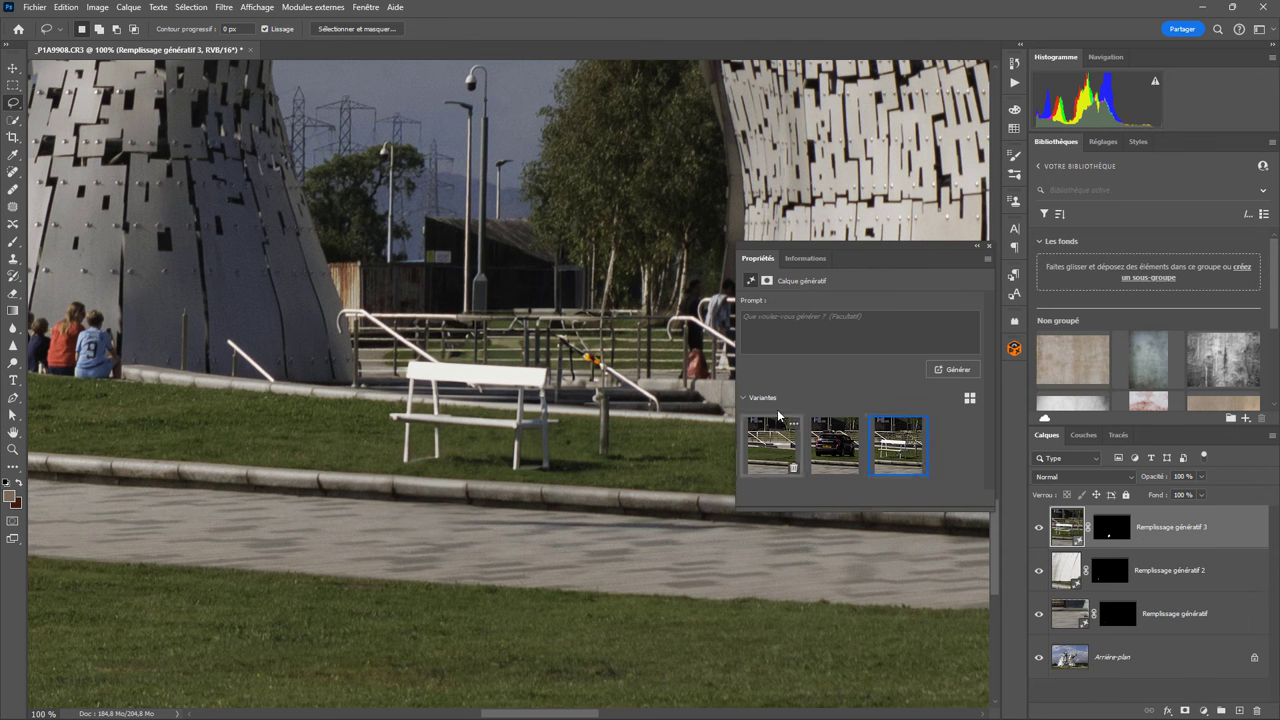
{"action": "left_click", "coordinate": [791, 319]}
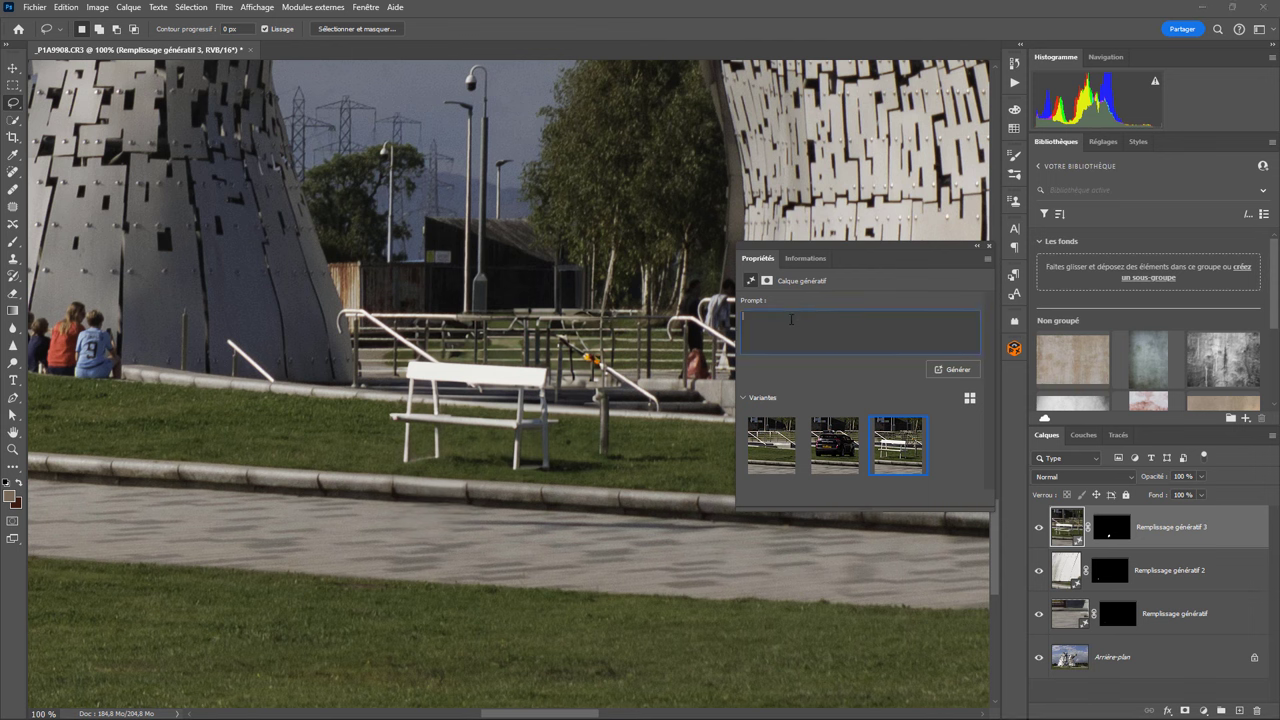
Step: Regenerate the lawn fill with the prompt 'delete' and keep the third (white box) variant
{"action": "type", "text": "deleyte"}
{"action": "left_click", "coordinate": [945, 369]}
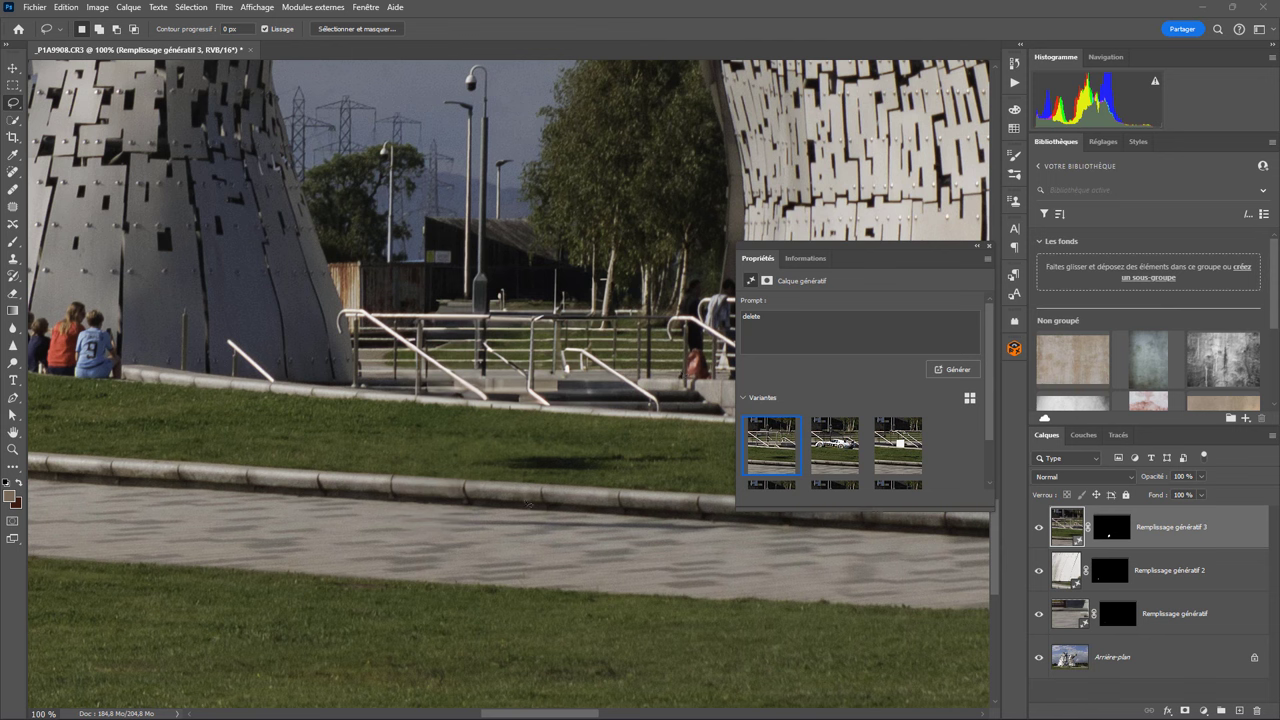
{"action": "left_click", "coordinate": [835, 445]}
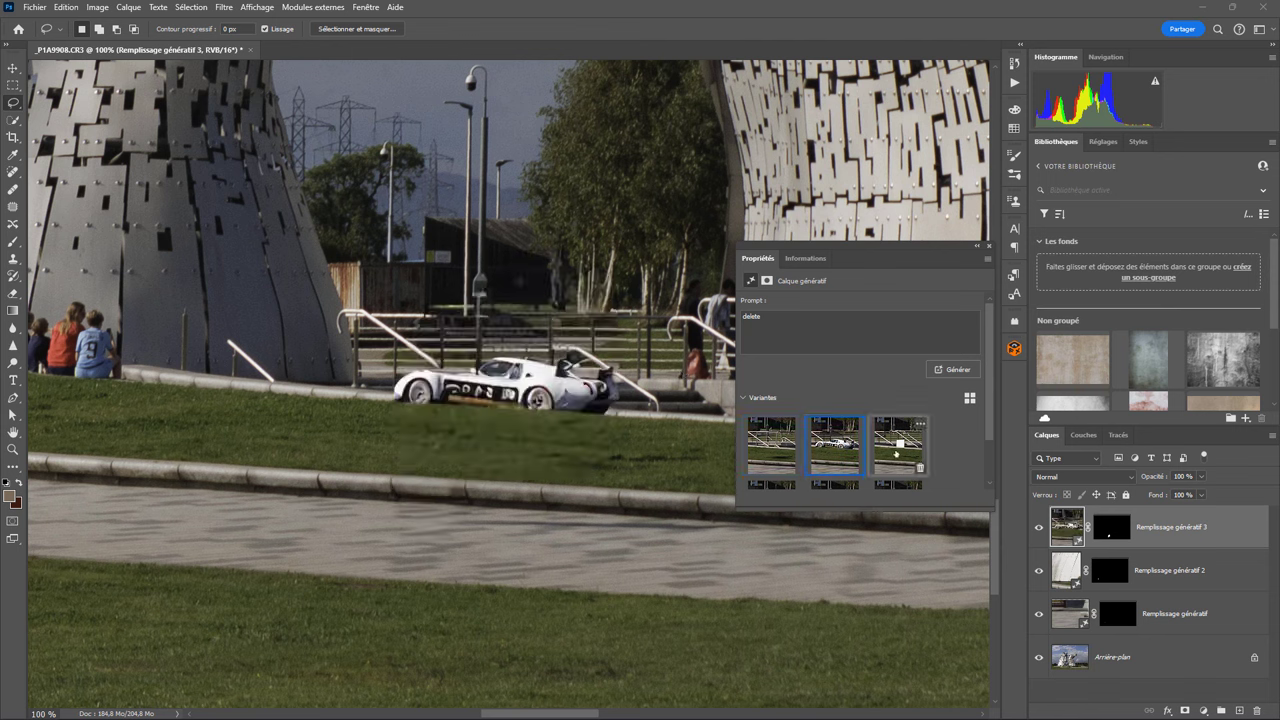
{"action": "left_click", "coordinate": [896, 453]}
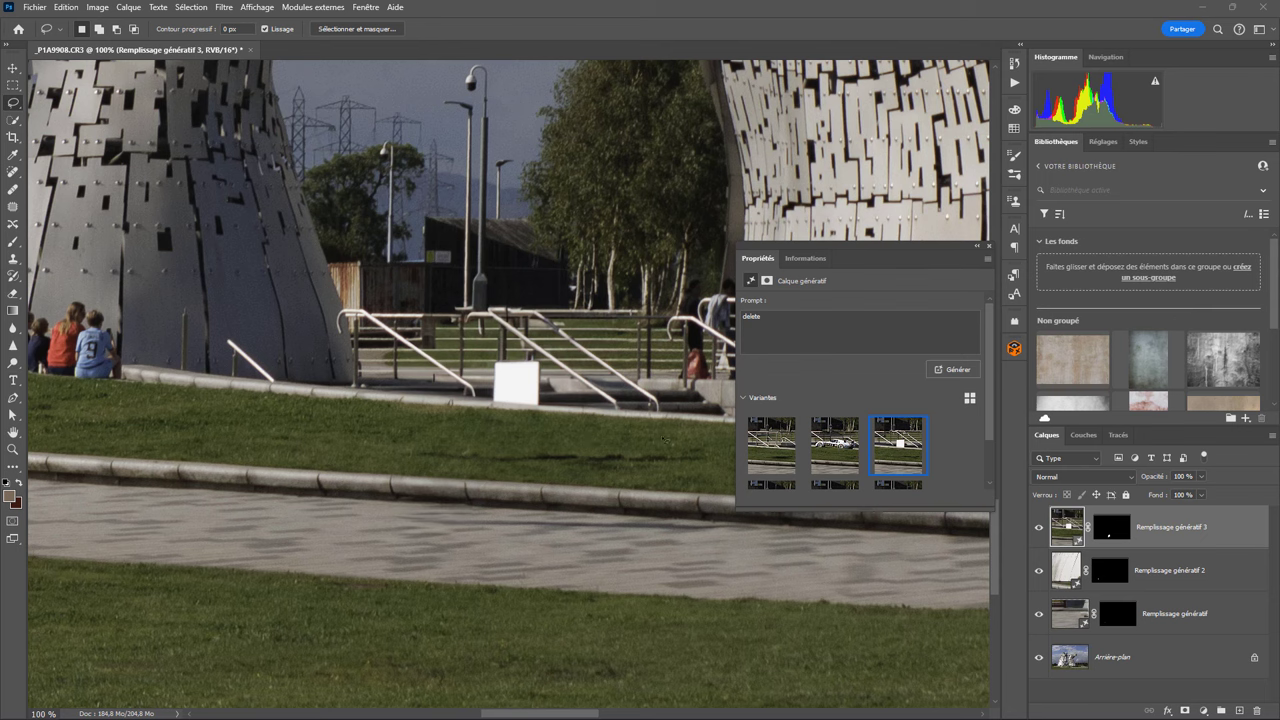
Step: Recentre the photo and toggle Remplissage génératif 13 off and on to compare the pylon area
{"action": "left_click_drag", "start_coordinate": [188, 408], "coordinate": [634, 480]}
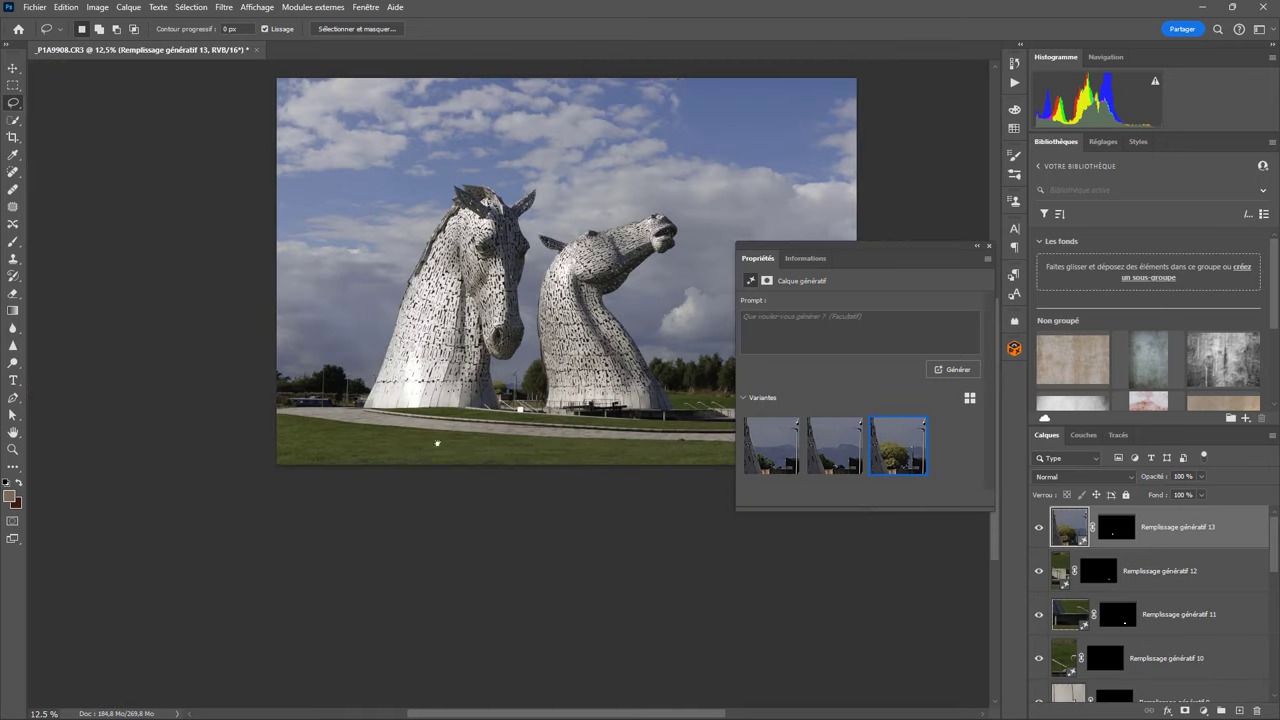
{"action": "mouse_move", "coordinate": [568, 346]}
{"action": "left_mouse_down"}
{"action": "mouse_move", "coordinate": [523, 430]}
{"action": "mouse_move", "coordinate": [490, 458]}
{"action": "left_mouse_up"}
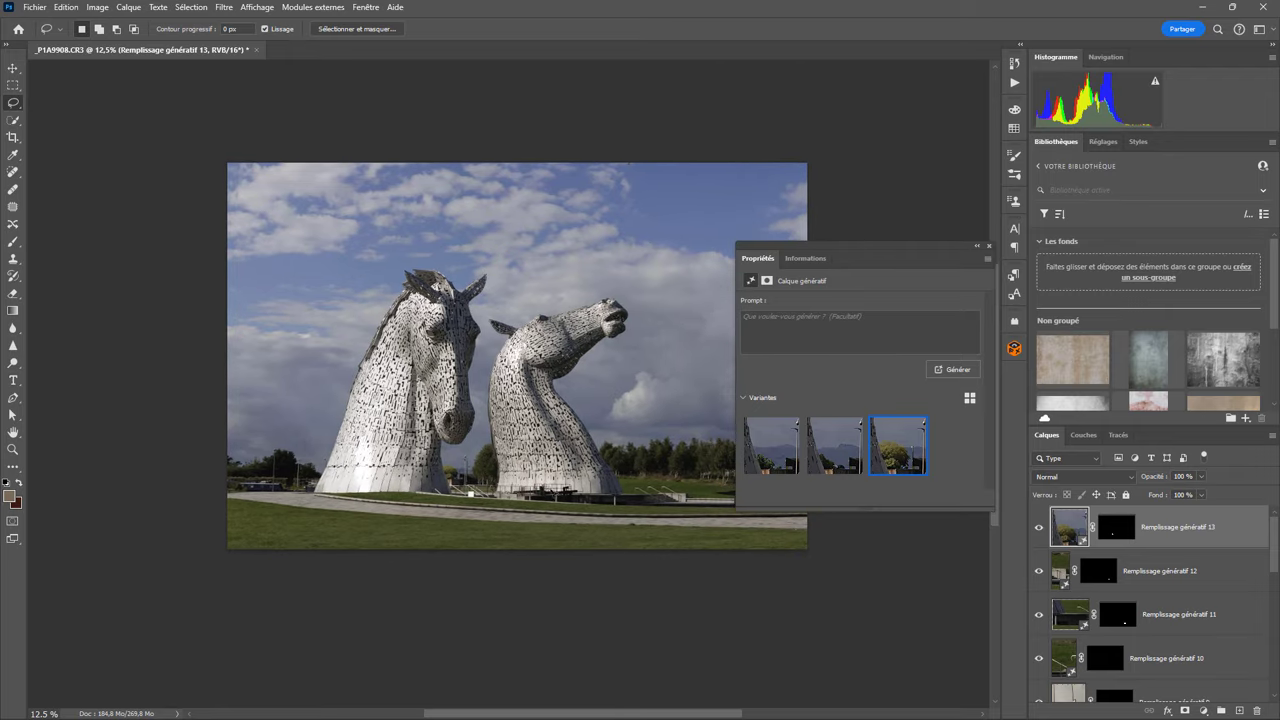
{"action": "left_click", "coordinate": [1040, 529]}
{"action": "left_click", "coordinate": [1041, 530]}
{"action": "scroll", "coordinate": [525, 539], "scroll_direction": "up", "scroll_amount": 4}
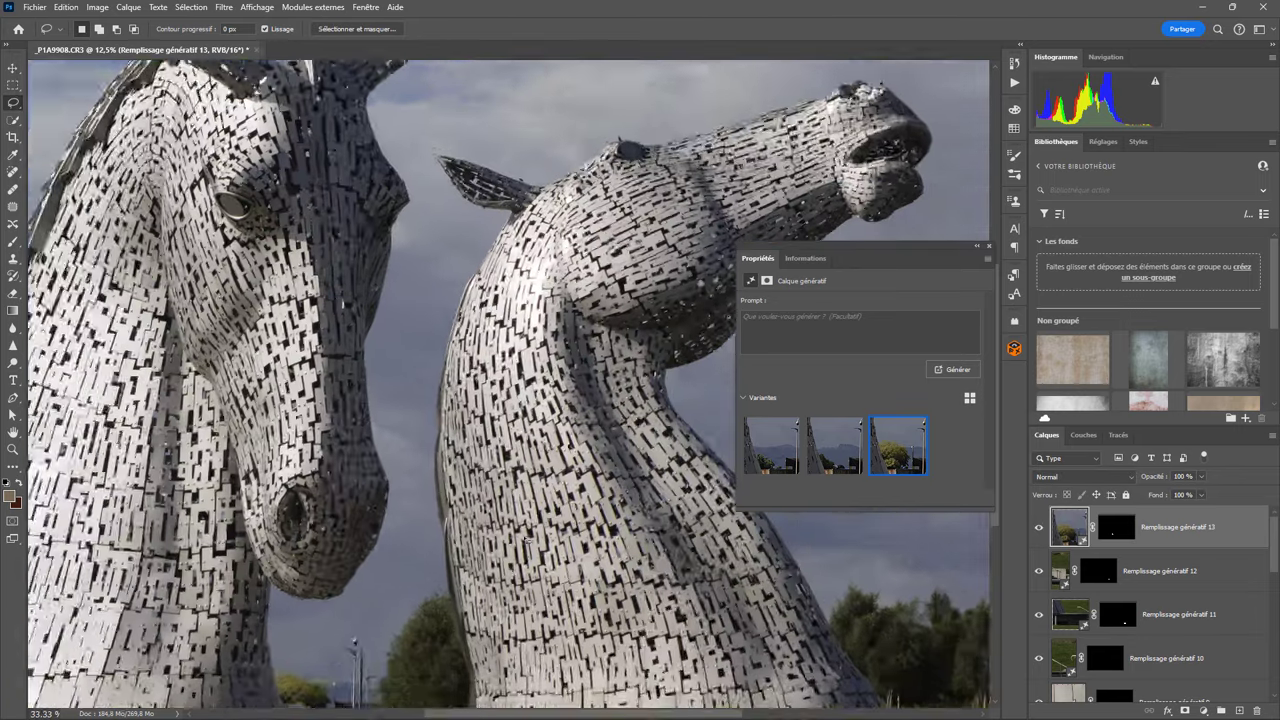
{"action": "scroll", "coordinate": [645, 258], "scroll_direction": "down", "scroll_amount": 2}
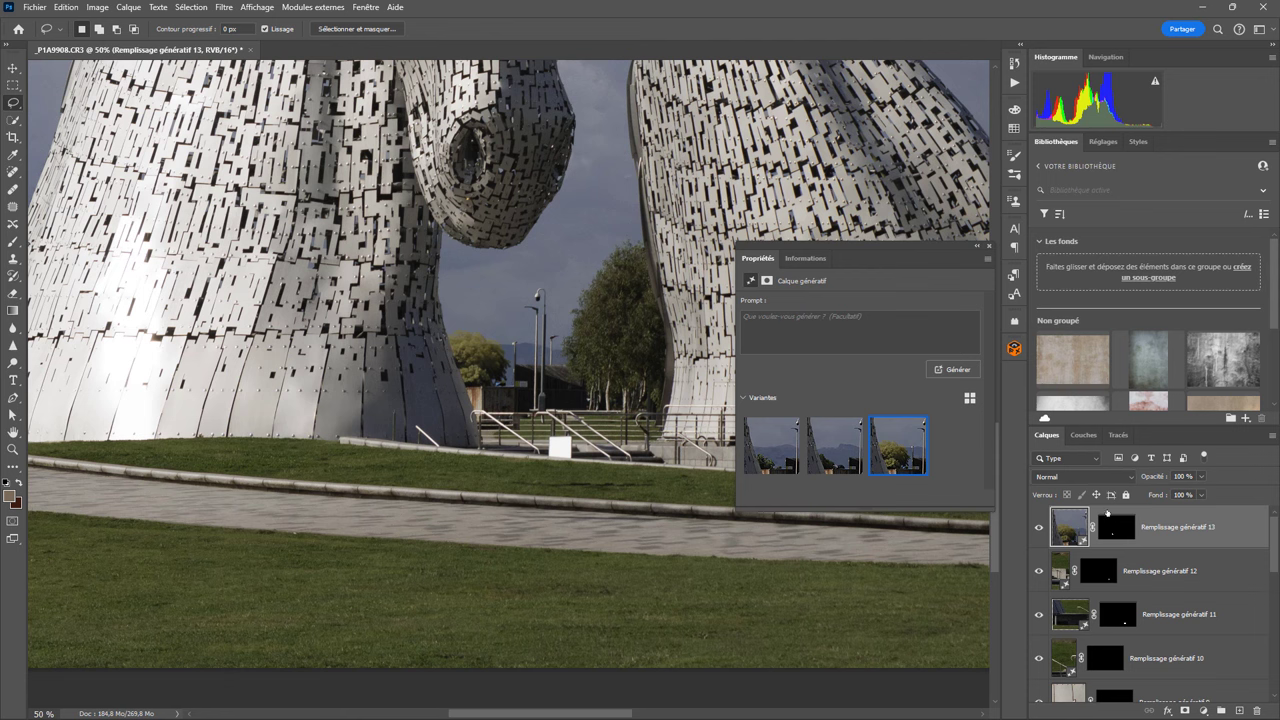
{"action": "left_click", "coordinate": [1040, 529]}
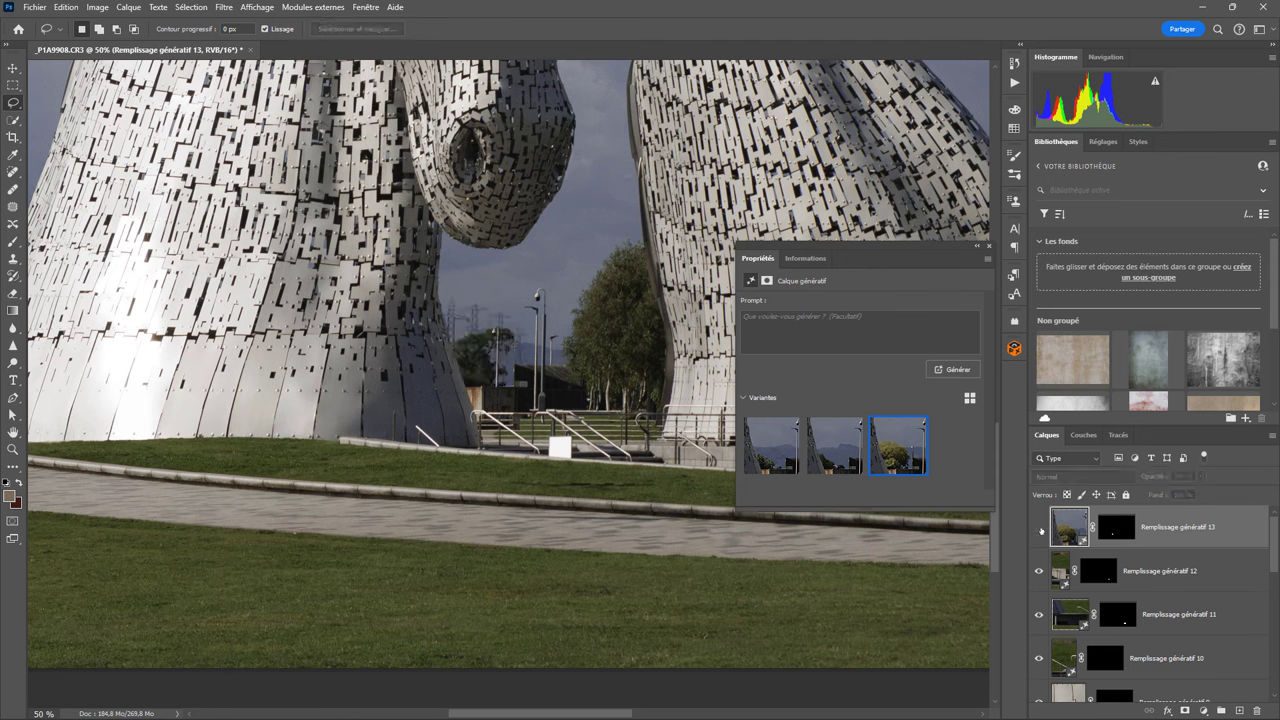
{"action": "left_click", "coordinate": [1039, 528]}
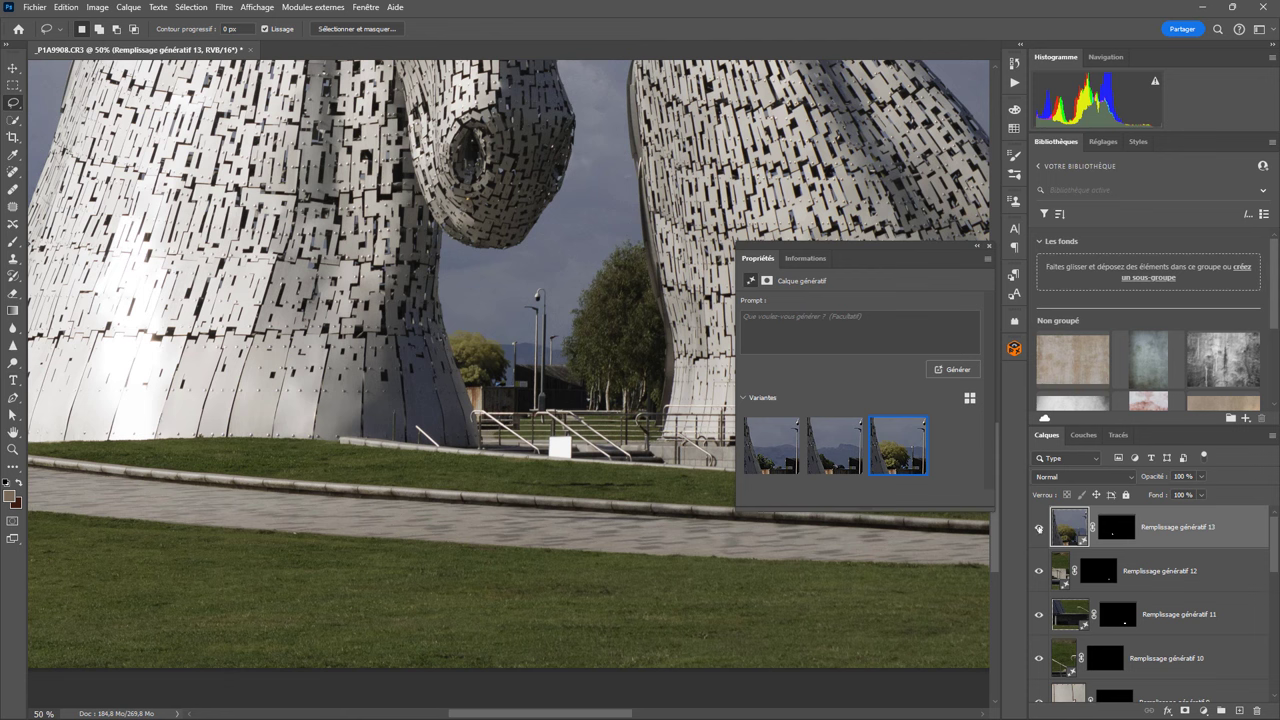
Step: Flick Remplissage génératif 13 off and on, then zoom and pan around the sky and lamp posts
{"action": "left_click", "coordinate": [1039, 528]}
{"action": "left_click", "coordinate": [1039, 528]}
{"action": "left_click", "coordinate": [1039, 528]}
{"action": "scroll", "coordinate": [352, 322], "scroll_direction": "up", "scroll_amount": 2}
{"action": "scroll", "coordinate": [352, 322], "scroll_direction": "up", "scroll_amount": 2}
{"action": "scroll", "coordinate": [352, 322], "scroll_direction": "up", "scroll_amount": 2}
{"action": "scroll", "coordinate": [352, 322], "scroll_direction": "up", "scroll_amount": 2}
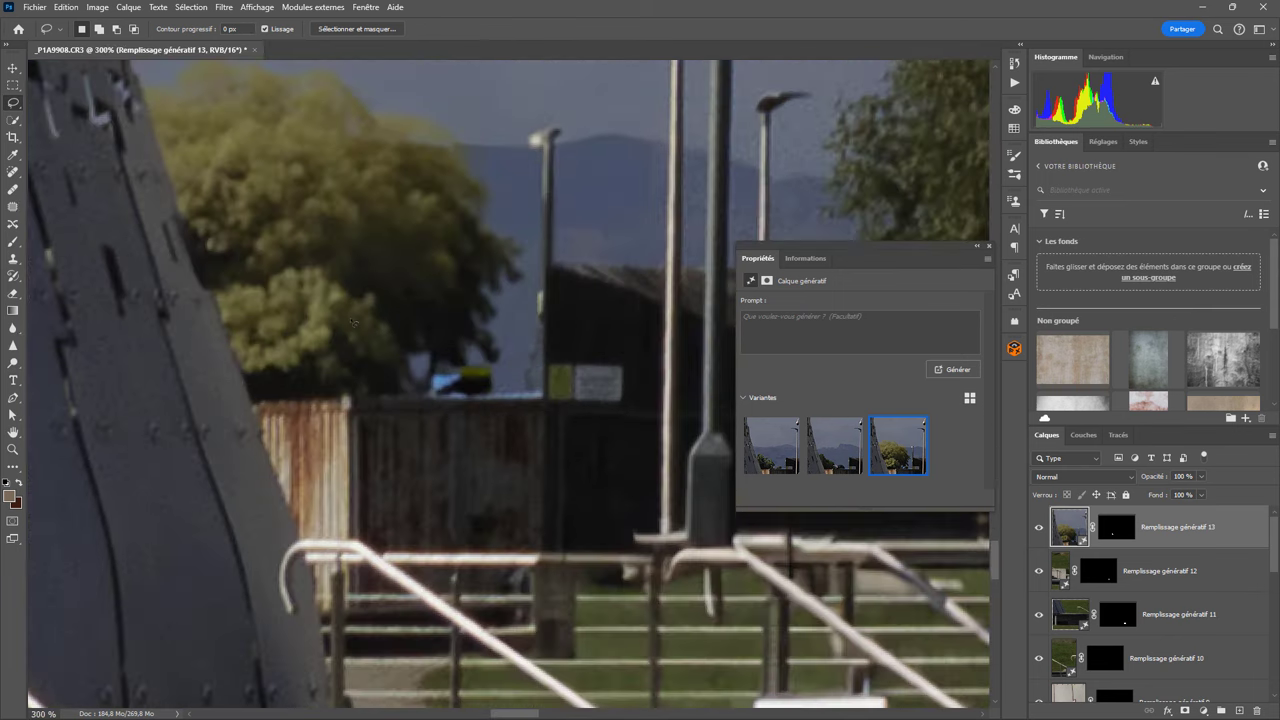
{"action": "left_click_drag", "start_coordinate": [498, 230], "coordinate": [508, 514]}
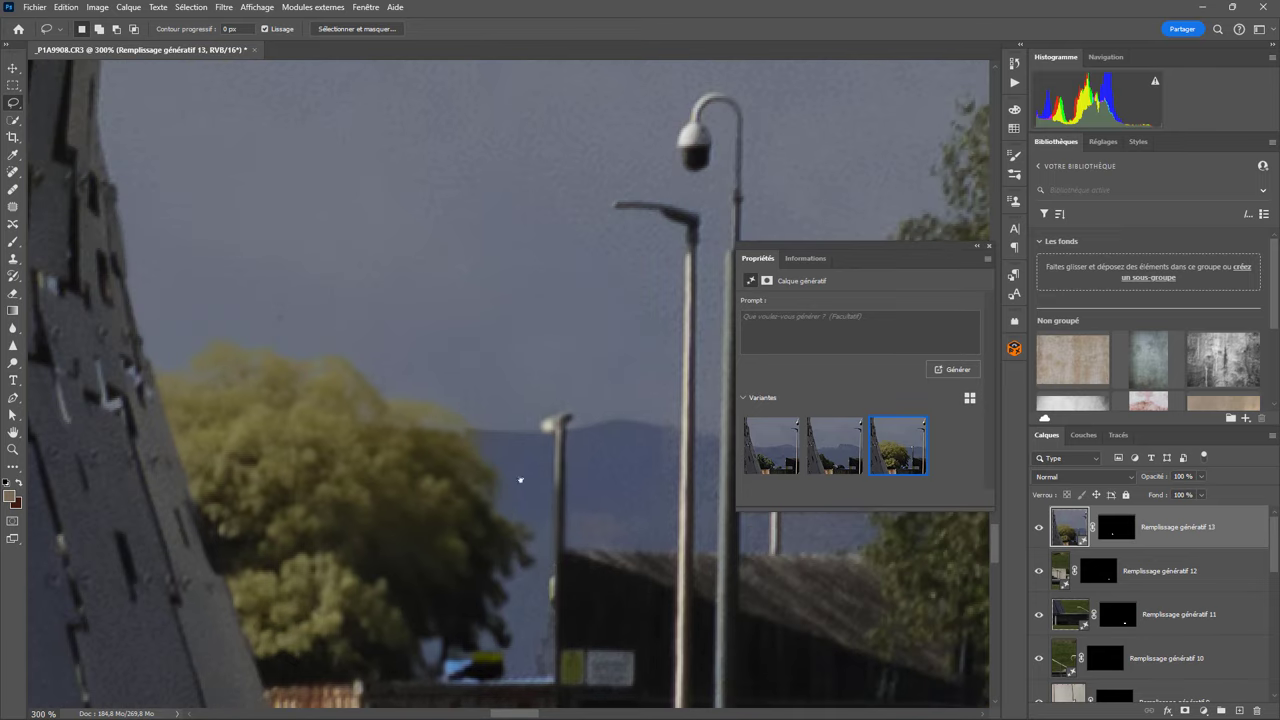
{"action": "left_click_drag", "start_coordinate": [500, 285], "coordinate": [476, 447]}
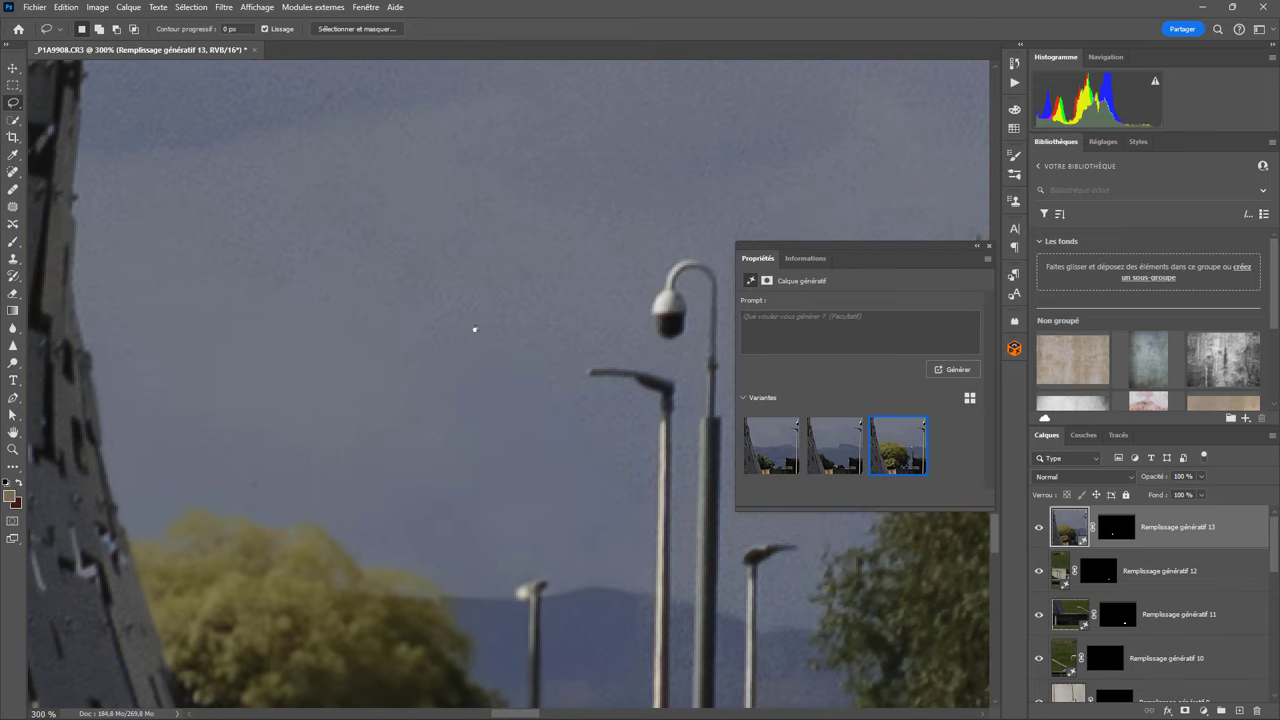
{"action": "left_click_drag", "start_coordinate": [563, 354], "coordinate": [578, 316]}
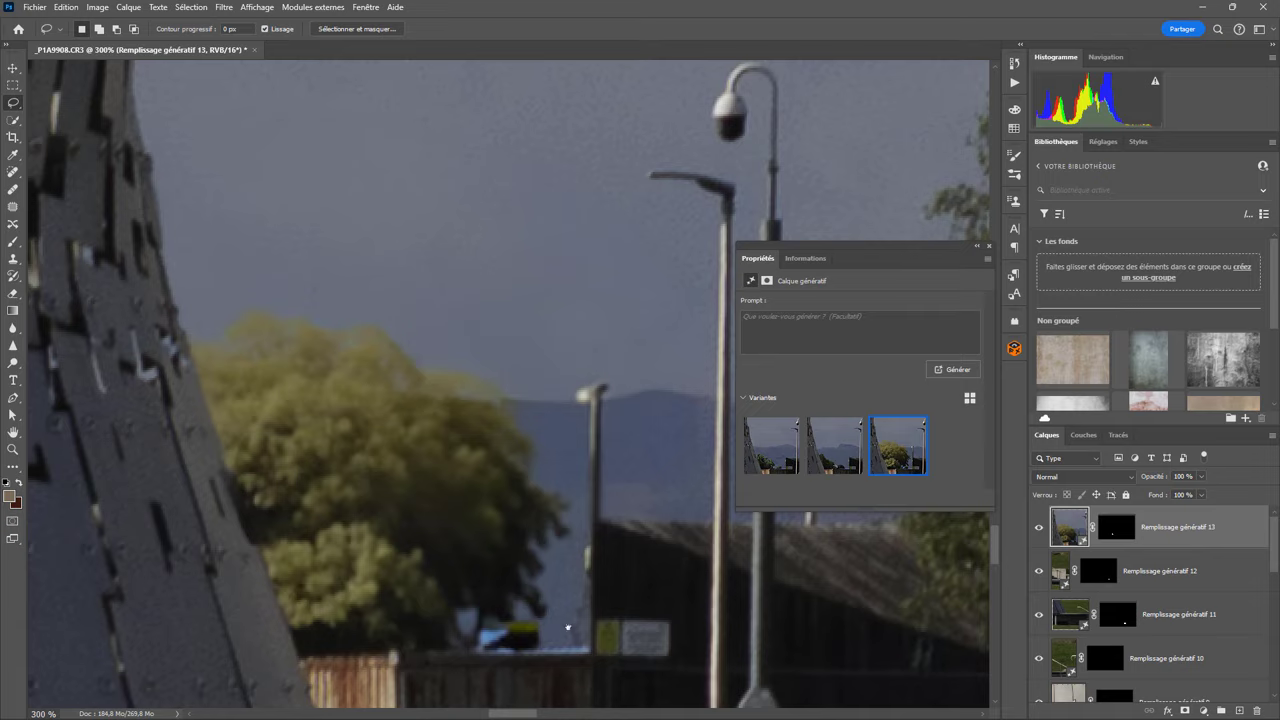
{"action": "scroll", "coordinate": [655, 514], "scroll_direction": "down", "scroll_amount": 1}
{"action": "scroll", "coordinate": [655, 514], "scroll_direction": "down", "scroll_amount": 3}
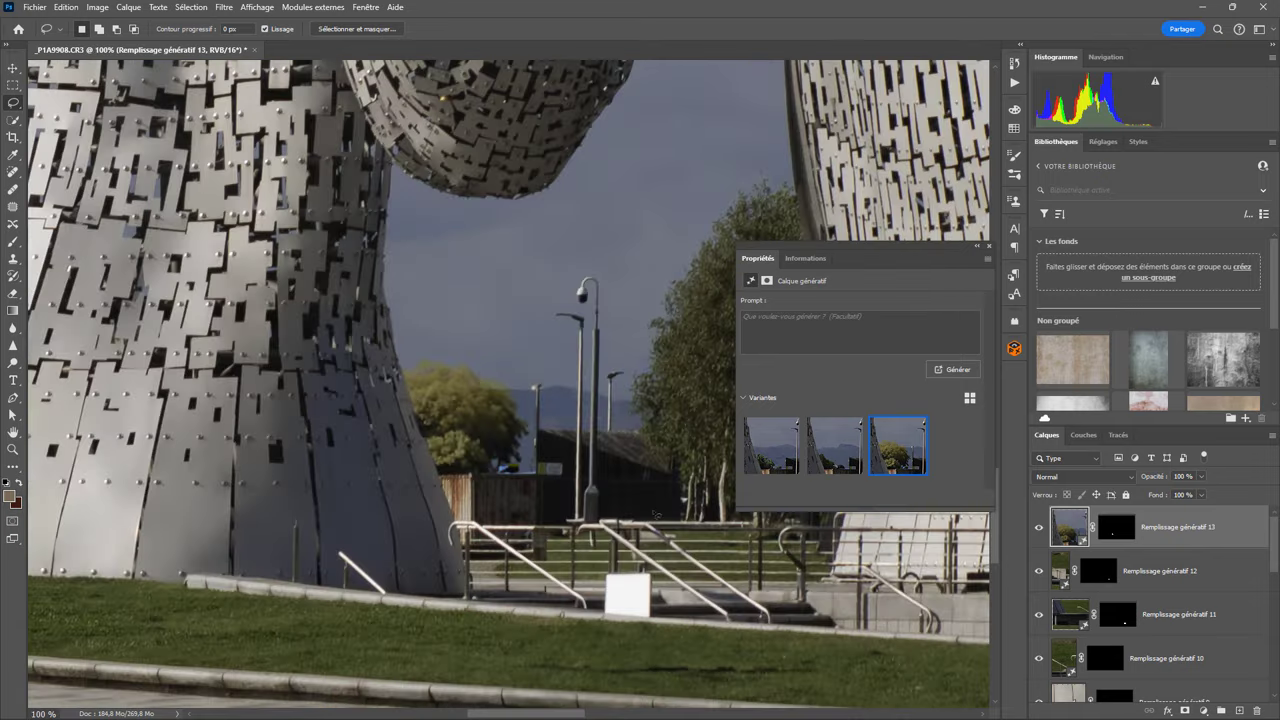
{"action": "scroll", "coordinate": [655, 514], "scroll_direction": "down", "scroll_amount": 2}
{"action": "scroll", "coordinate": [655, 514], "scroll_direction": "down", "scroll_amount": 2}
{"action": "scroll", "coordinate": [655, 513], "scroll_direction": "down", "scroll_amount": 1}
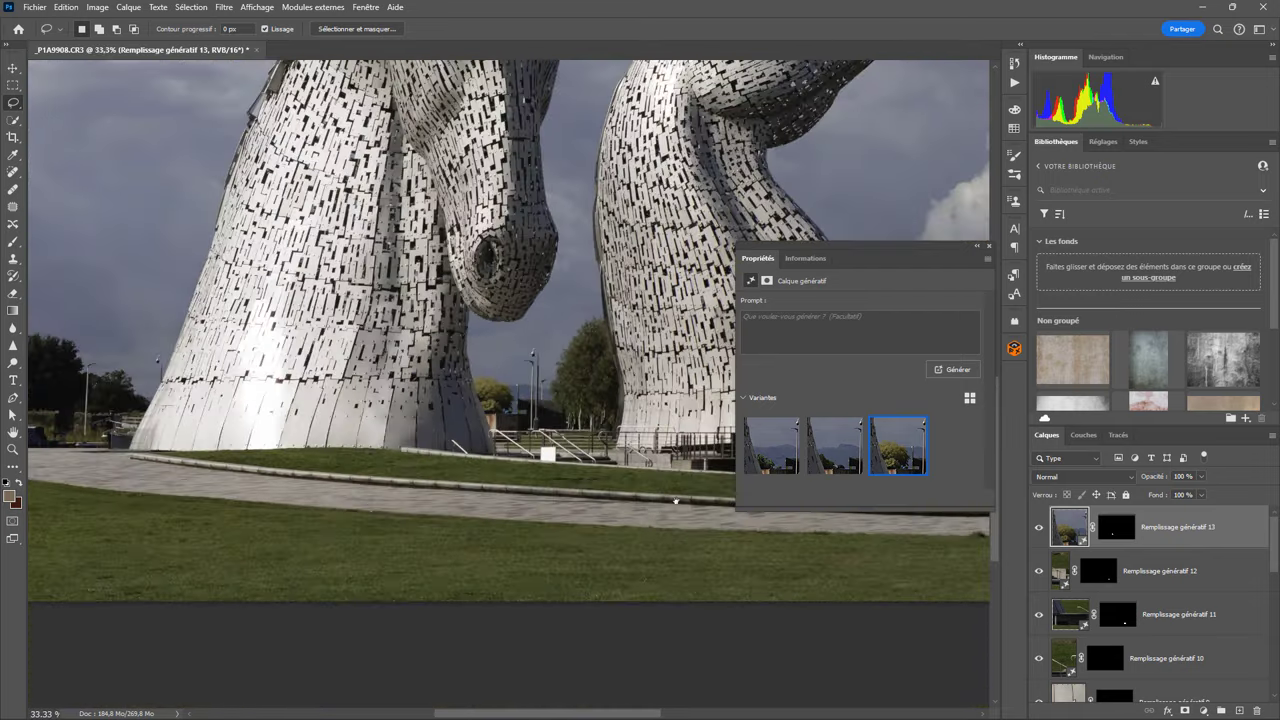
{"action": "left_click_drag", "start_coordinate": [676, 500], "coordinate": [426, 515]}
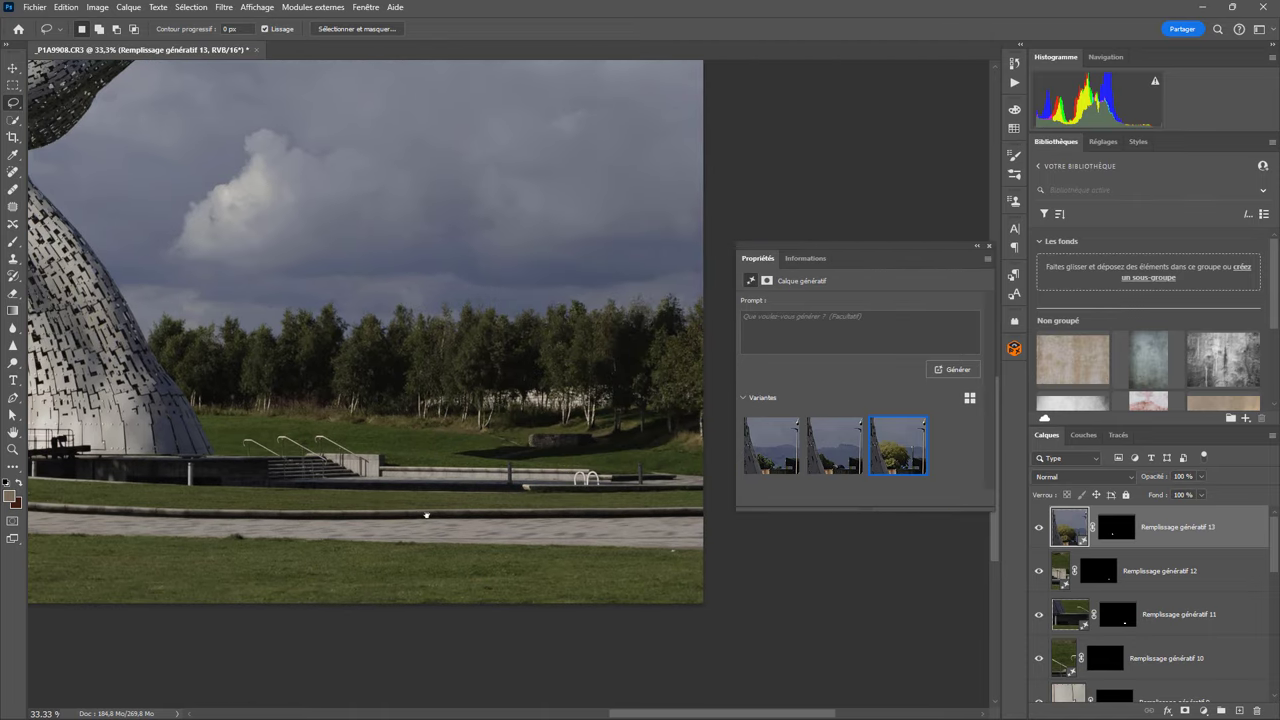
Step: Toggle Remplissage génératif 12 repeatedly while zoomed on the two people near the steps
{"action": "left_click", "coordinate": [1039, 572]}
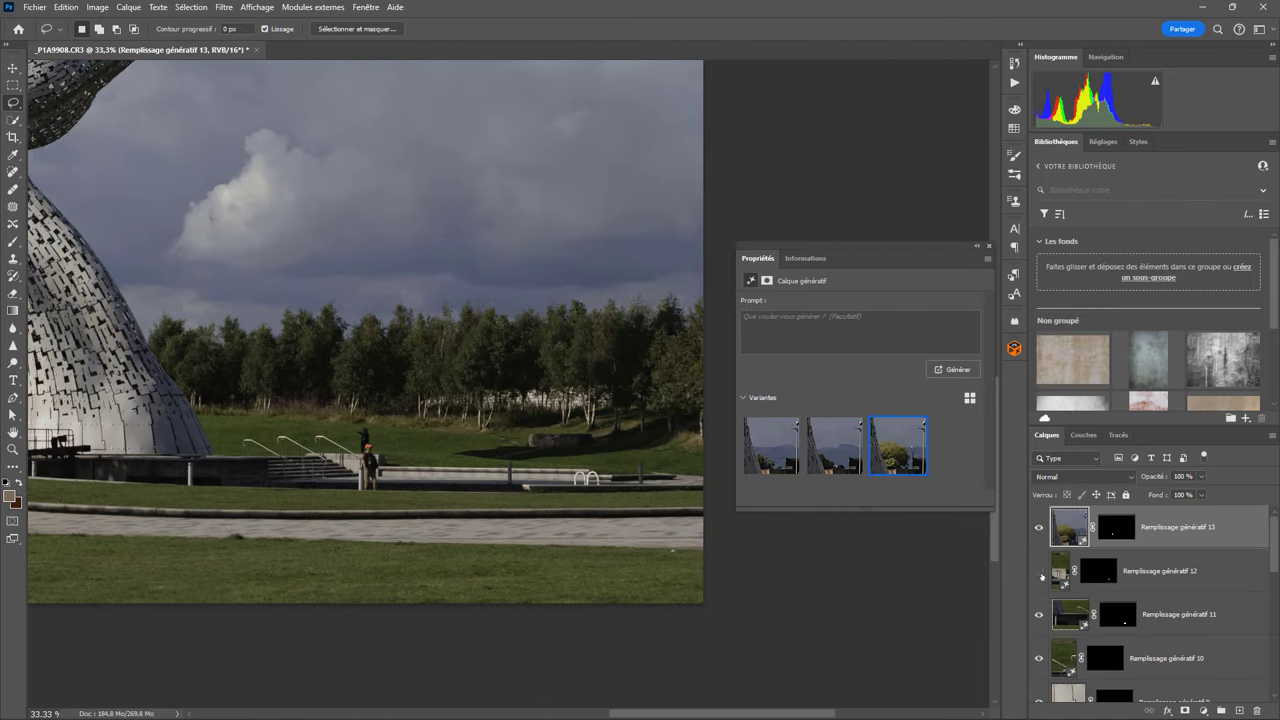
{"action": "left_click", "coordinate": [1040, 574]}
{"action": "key", "text": "ctrl+plus"}
{"action": "key", "text": "ctrl+plus"}
{"action": "key", "text": "ctrl+plus"}
{"action": "key", "text": "ctrl+plus"}
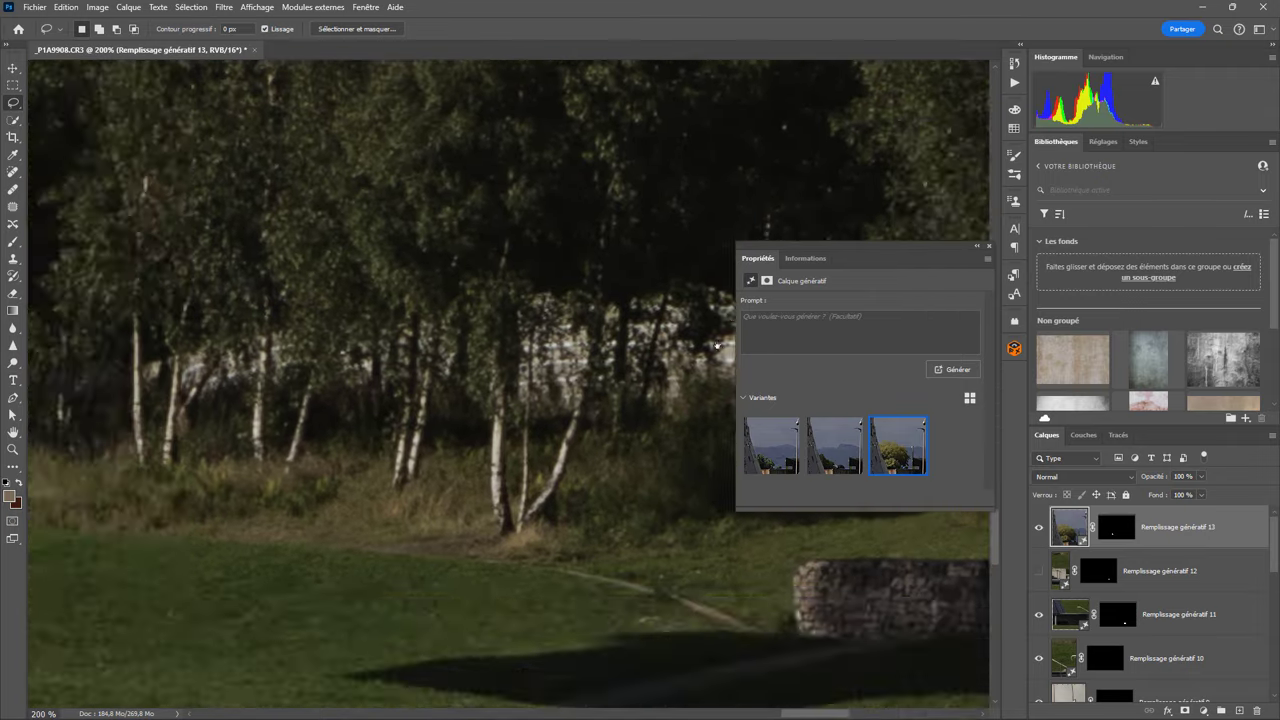
{"action": "scroll", "coordinate": [716, 346], "scroll_direction": "down", "scroll_amount": 5}
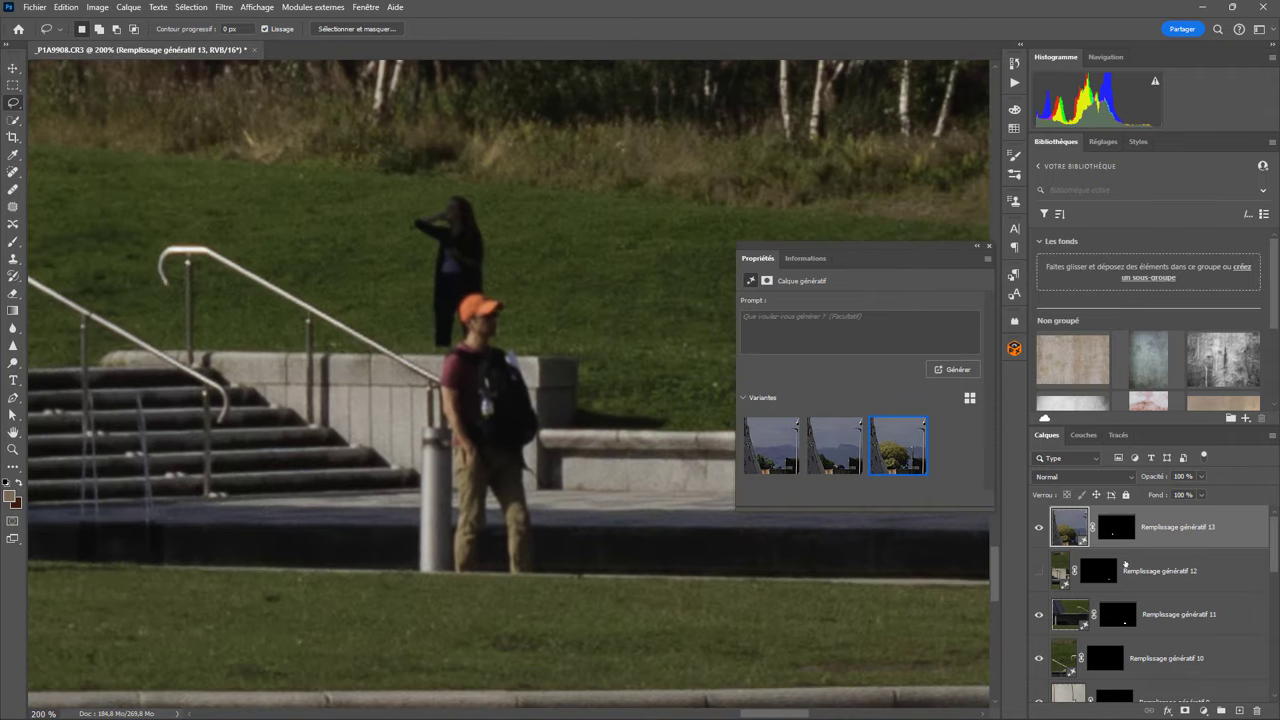
{"action": "left_click", "coordinate": [1039, 572]}
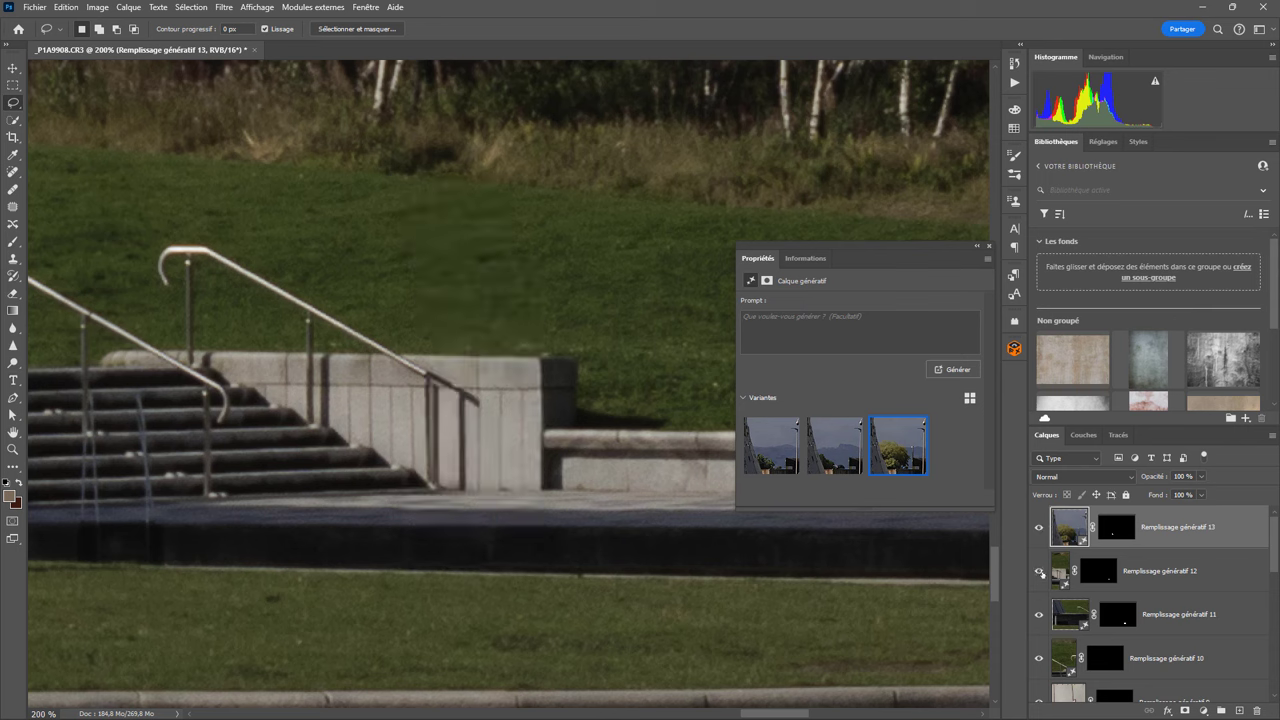
{"action": "left_click", "coordinate": [1040, 572]}
{"action": "left_click", "coordinate": [1039, 572]}
{"action": "left_click", "coordinate": [1038, 570]}
Step: Toggle Remplissage génératif 11 repeatedly to compare the group of people it removes
{"action": "left_click_drag", "start_coordinate": [146, 508], "coordinate": [938, 612]}
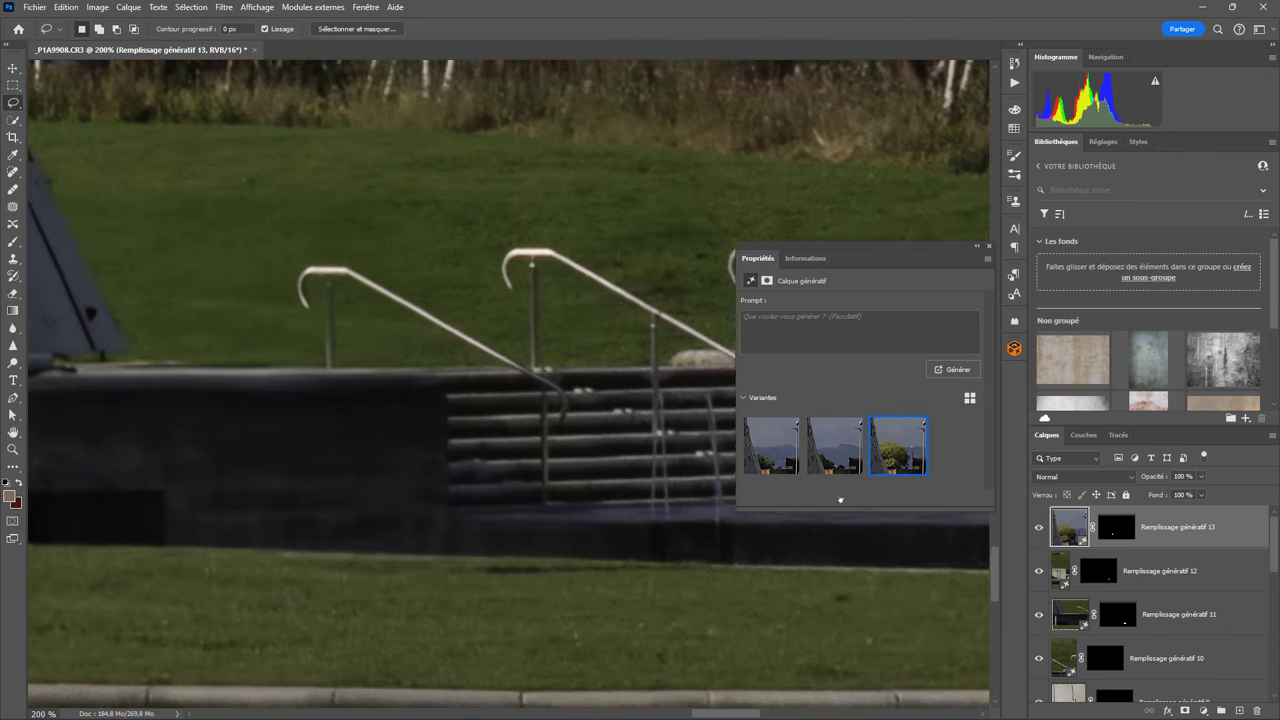
{"action": "left_click", "coordinate": [1039, 616]}
{"action": "left_click", "coordinate": [1039, 616]}
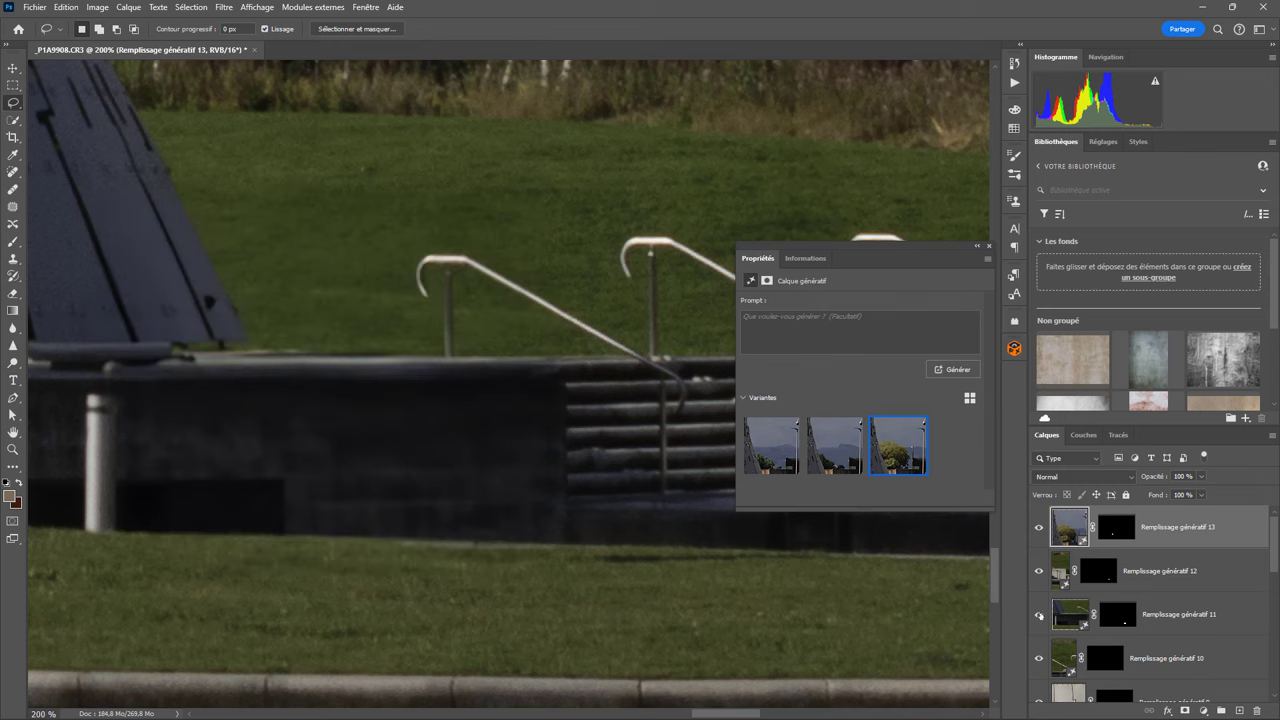
{"action": "left_click", "coordinate": [1039, 616]}
{"action": "left_click", "coordinate": [1039, 616]}
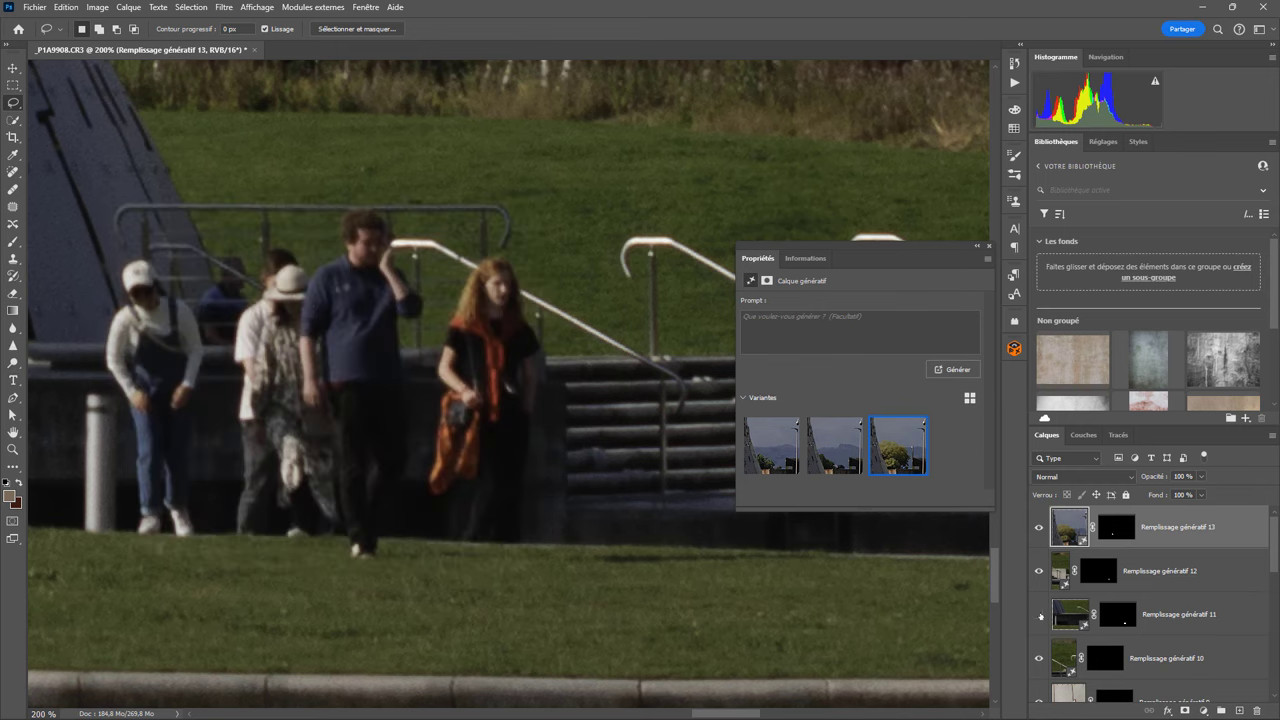
{"action": "left_click", "coordinate": [1040, 616]}
Step: Give layer 11 a final comparison, then drag Remplissage génératif 10 above layer 11
{"action": "left_click", "coordinate": [1040, 616]}
{"action": "left_click", "coordinate": [1040, 616]}
{"action": "left_click", "coordinate": [1040, 616]}
{"action": "left_click_drag", "start_coordinate": [306, 517], "coordinate": [772, 518]}
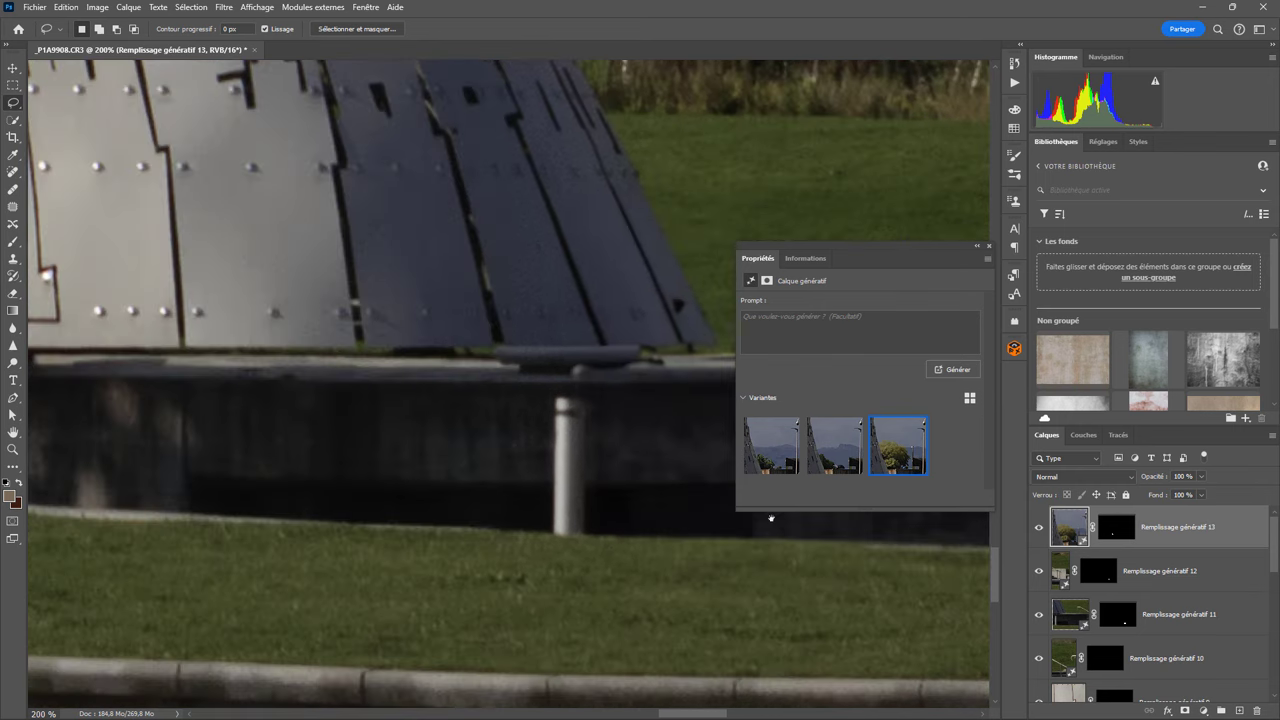
{"action": "left_click_drag", "start_coordinate": [1123, 641], "coordinate": [1131, 585]}
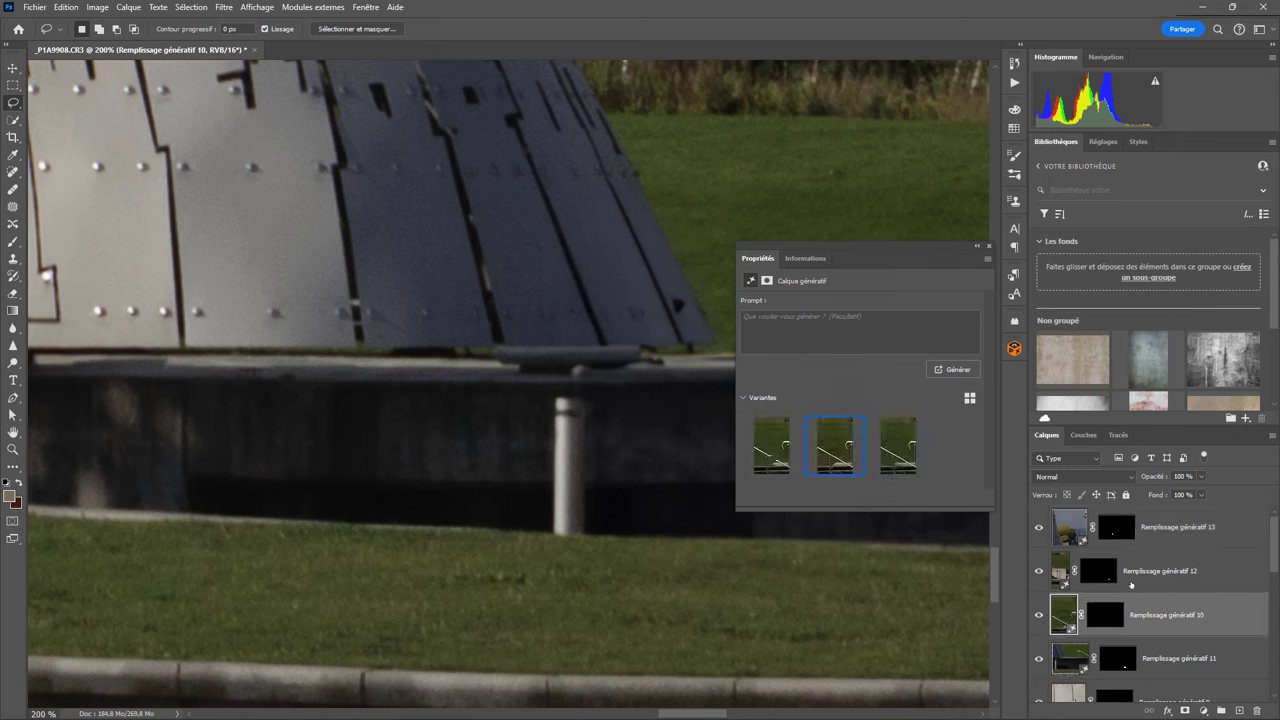
Step: Toggle layer 11 and pan to the people behind the side panel
{"action": "left_click", "coordinate": [1039, 659]}
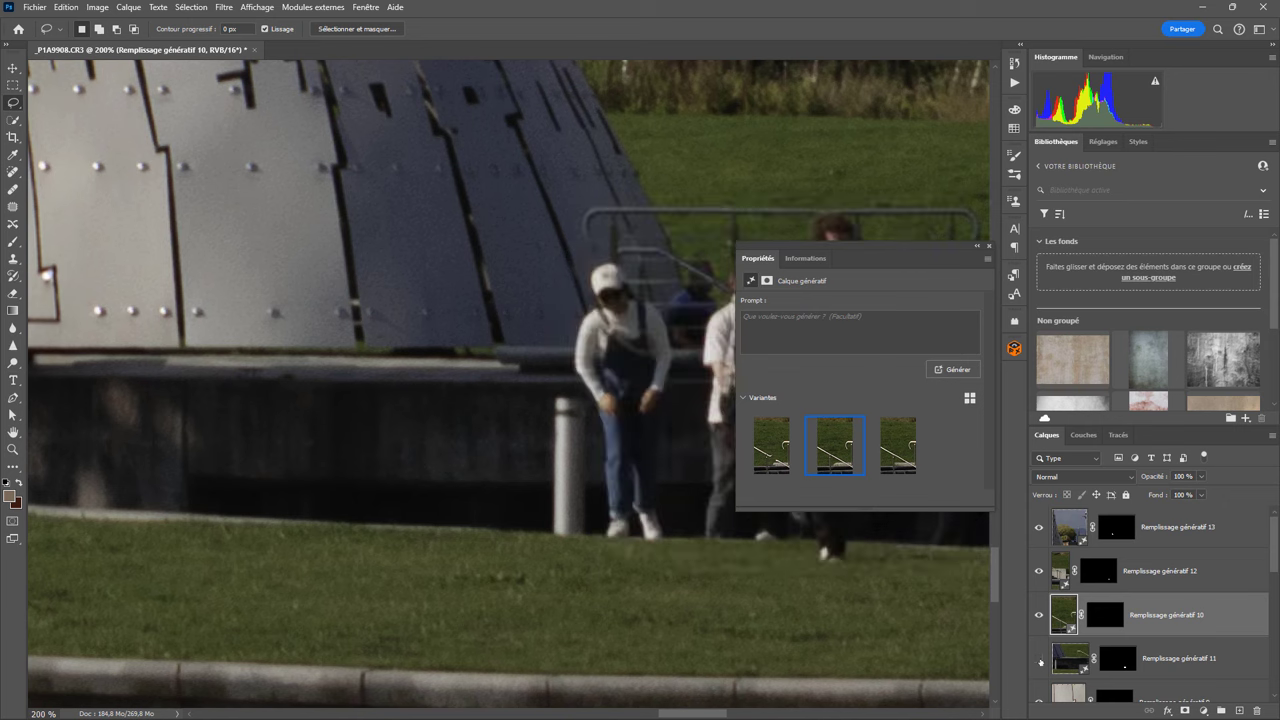
{"action": "left_click_drag", "start_coordinate": [739, 578], "coordinate": [437, 600]}
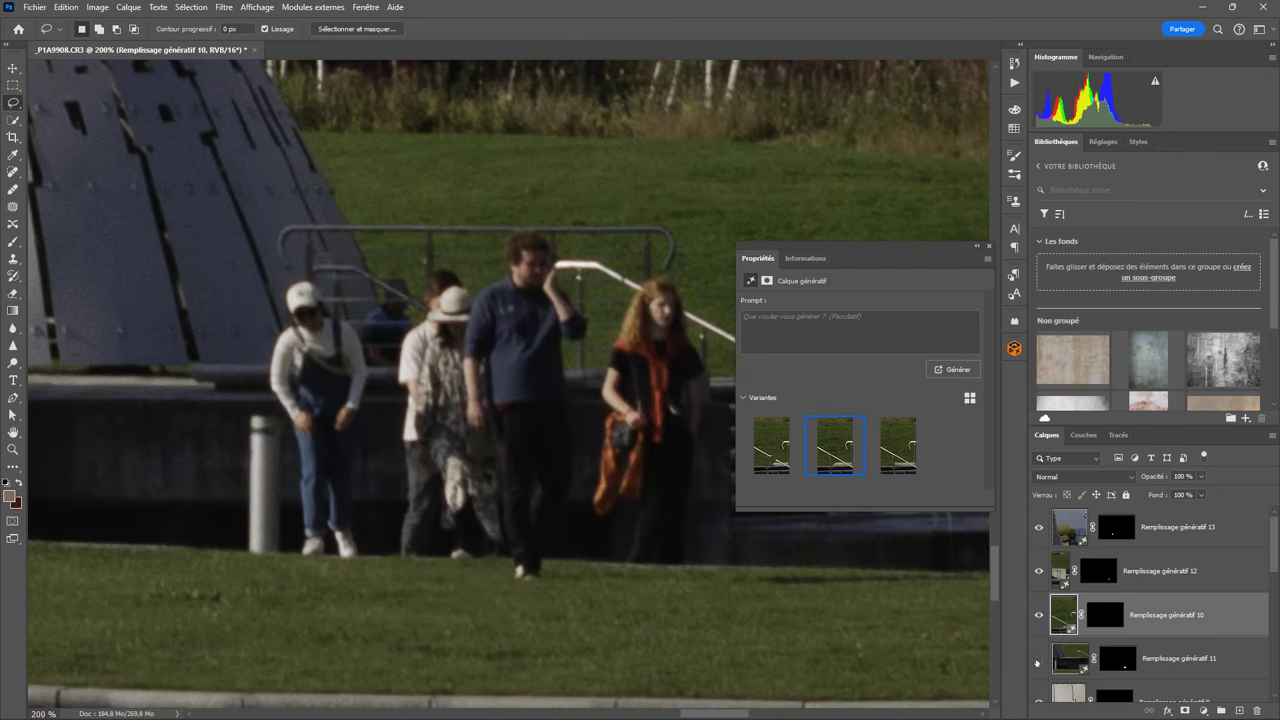
{"action": "left_click", "coordinate": [1039, 659]}
Step: Toggle Remplissage génératif 10 over the dark figure by the handrails, leaving it visible
{"action": "left_click", "coordinate": [1038, 615]}
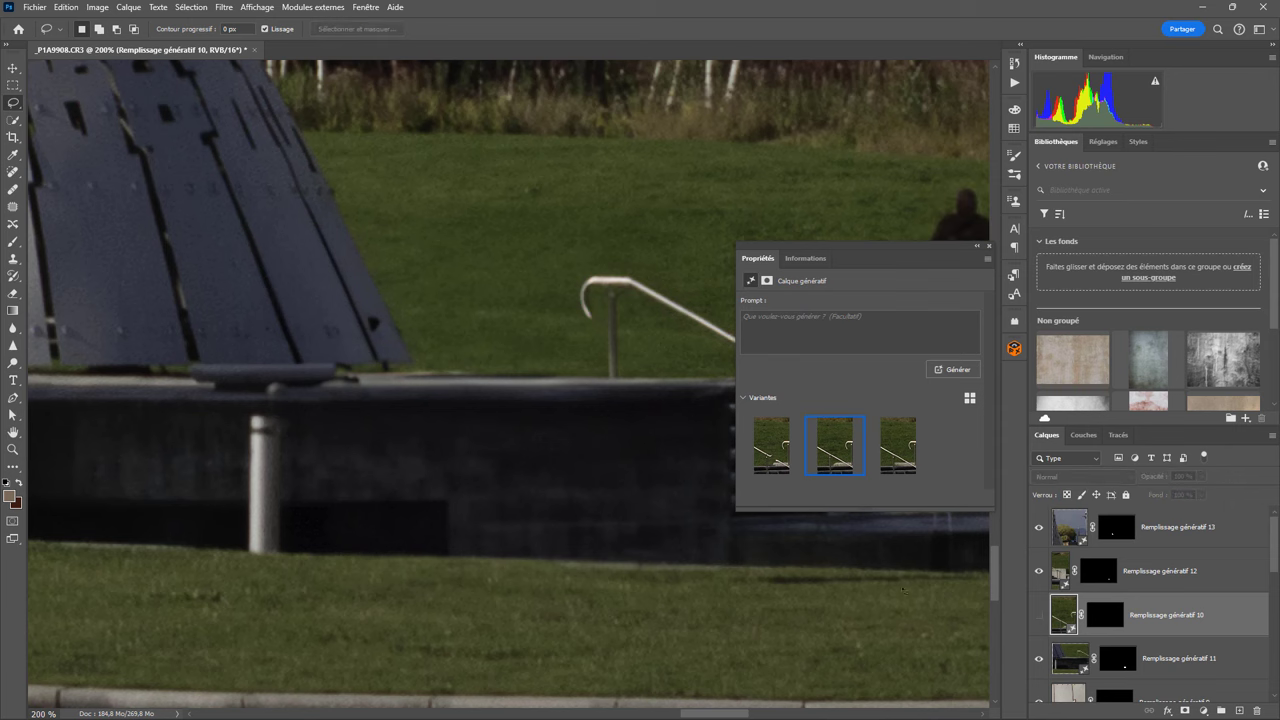
{"action": "left_click_drag", "start_coordinate": [597, 555], "coordinate": [150, 566]}
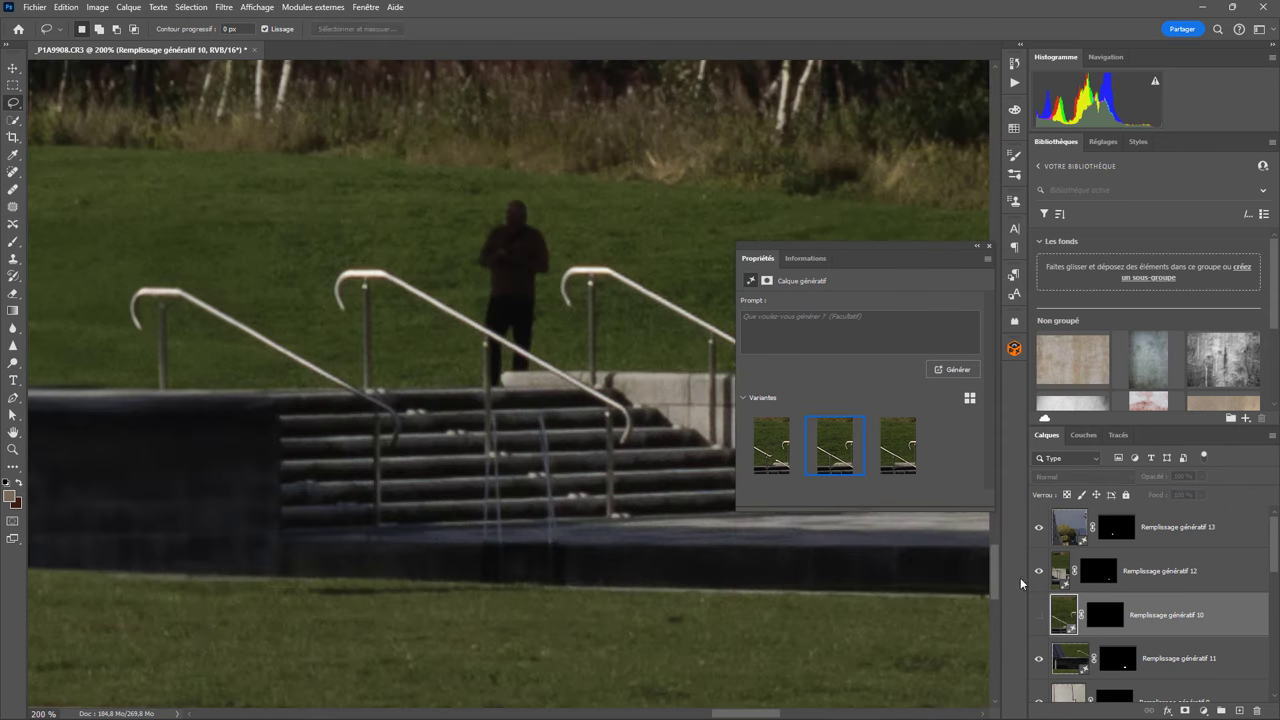
{"action": "left_click", "coordinate": [1039, 615]}
{"action": "left_click", "coordinate": [1039, 615]}
{"action": "left_click", "coordinate": [1039, 615]}
{"action": "left_click", "coordinate": [1039, 615]}
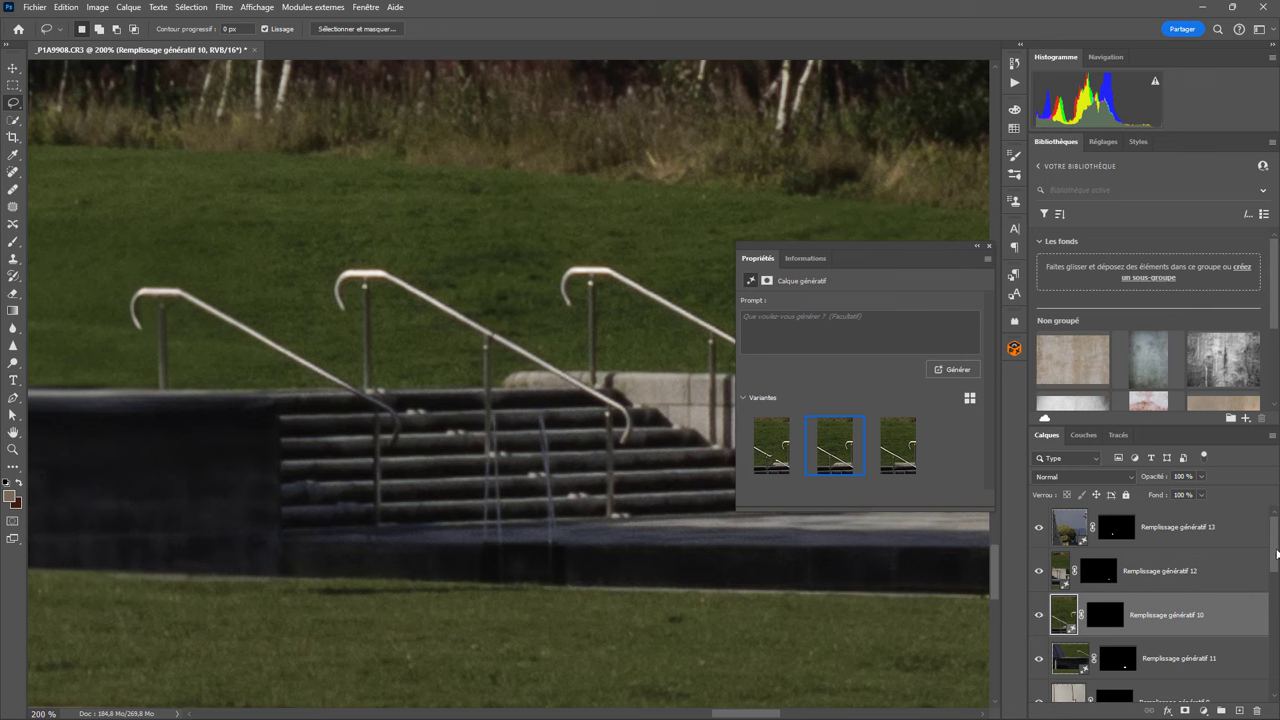
{"action": "scroll", "coordinate": [1150, 600], "scroll_direction": "down", "scroll_amount": 3}
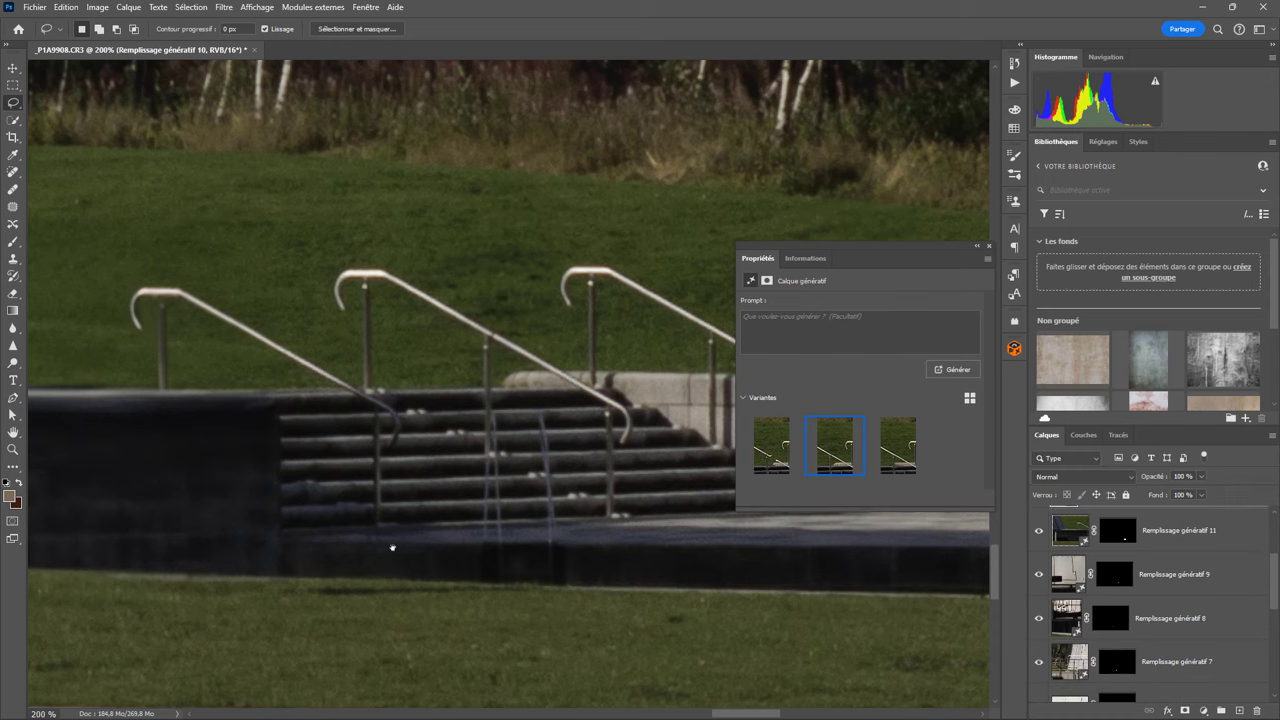
{"action": "left_click_drag", "start_coordinate": [391, 546], "coordinate": [920, 580]}
{"action": "left_click_drag", "start_coordinate": [294, 480], "coordinate": [702, 527]}
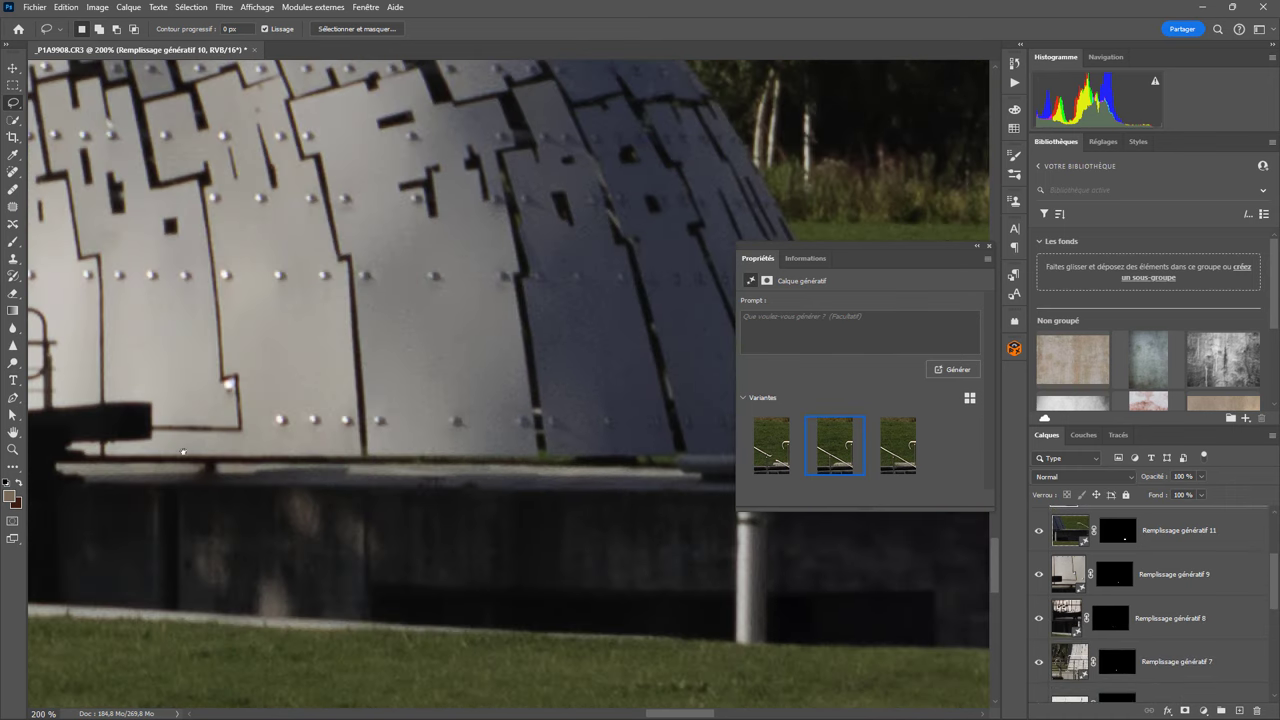
{"action": "left_click_drag", "start_coordinate": [183, 452], "coordinate": [461, 460]}
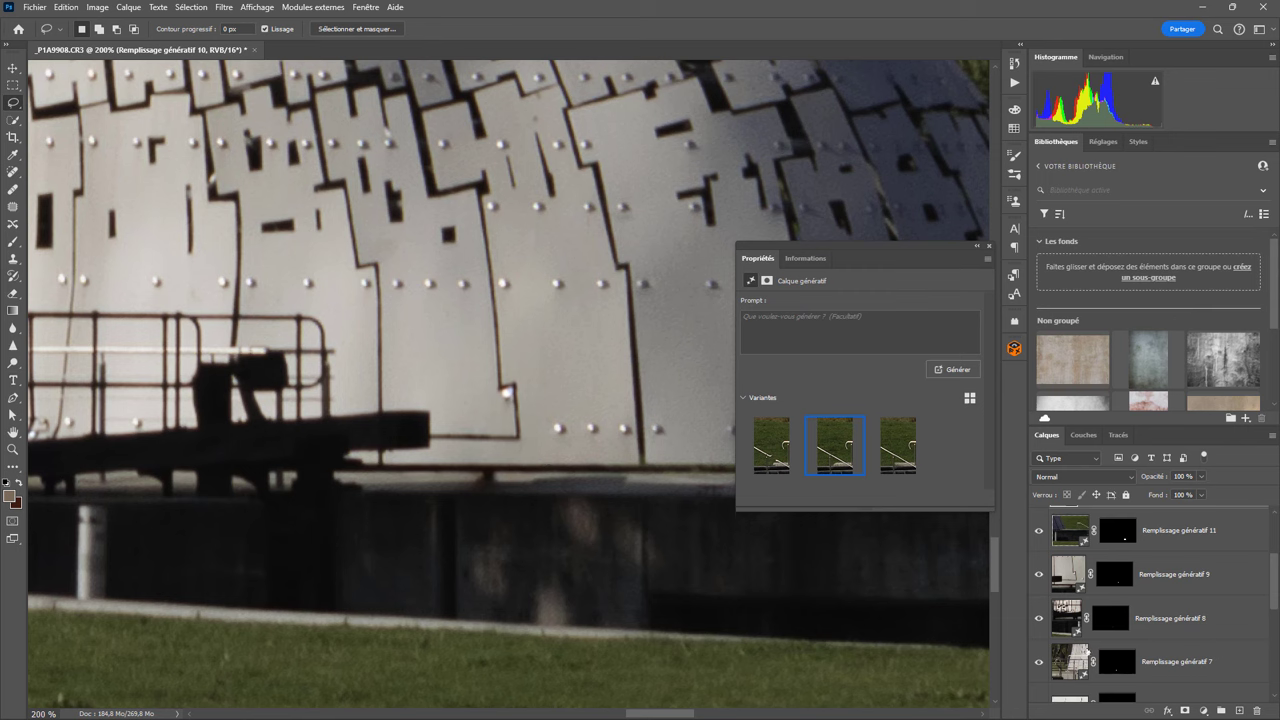
{"action": "left_click", "coordinate": [1037, 575]}
{"action": "left_click", "coordinate": [1038, 576]}
{"action": "left_click_drag", "start_coordinate": [1274, 594], "coordinate": [1273, 611]}
{"action": "left_click_drag", "start_coordinate": [306, 543], "coordinate": [640, 552]}
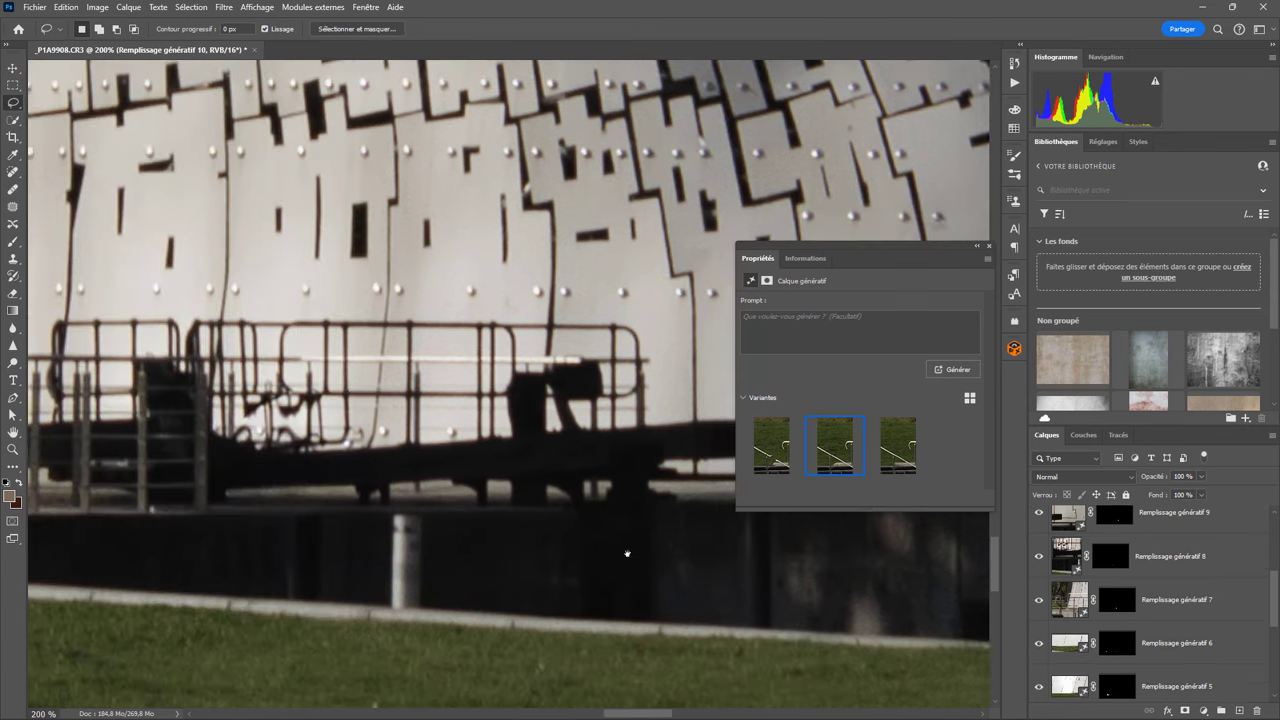
{"action": "left_click", "coordinate": [1039, 558]}
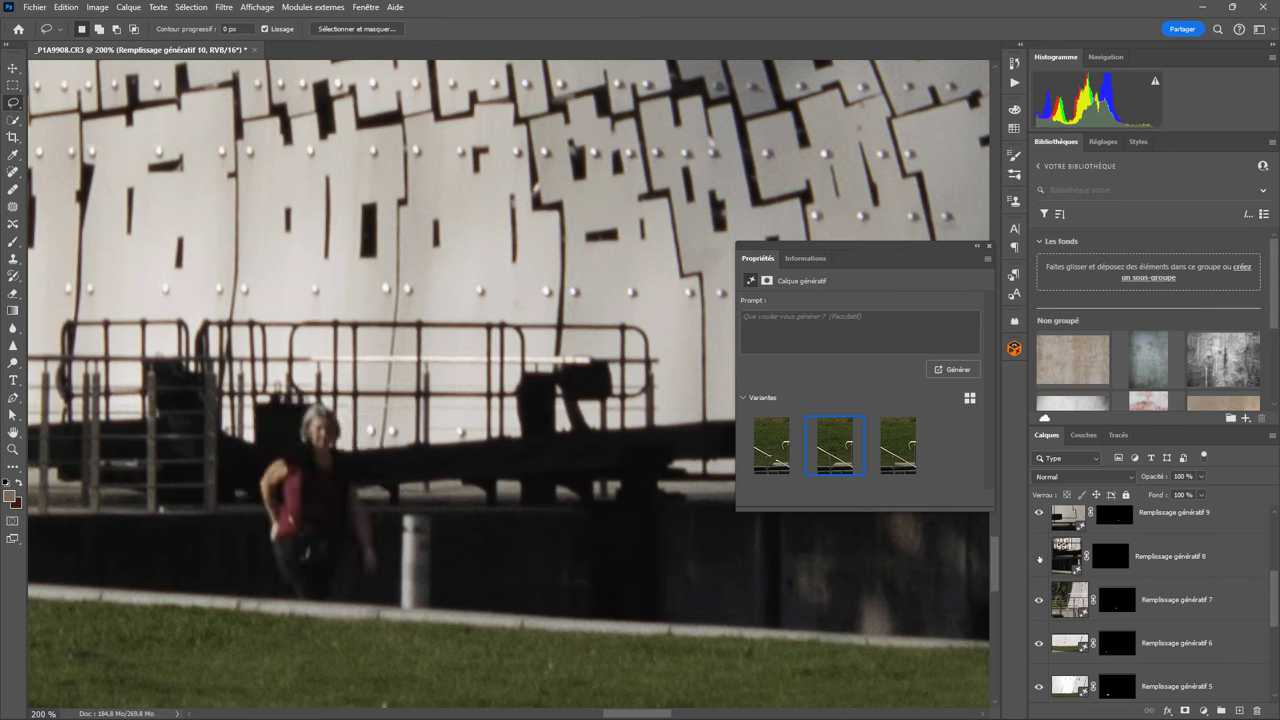
{"action": "left_click", "coordinate": [1039, 558]}
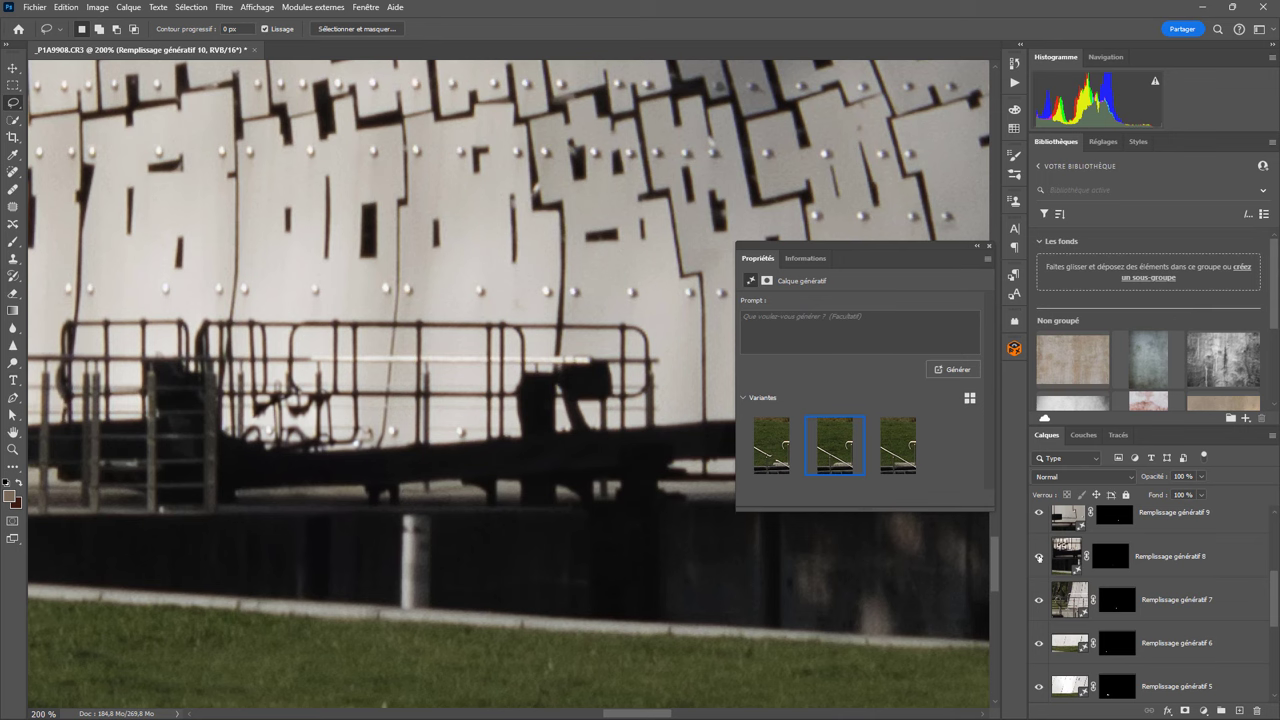
{"action": "left_click", "coordinate": [1039, 558]}
{"action": "left_click", "coordinate": [1165, 560]}
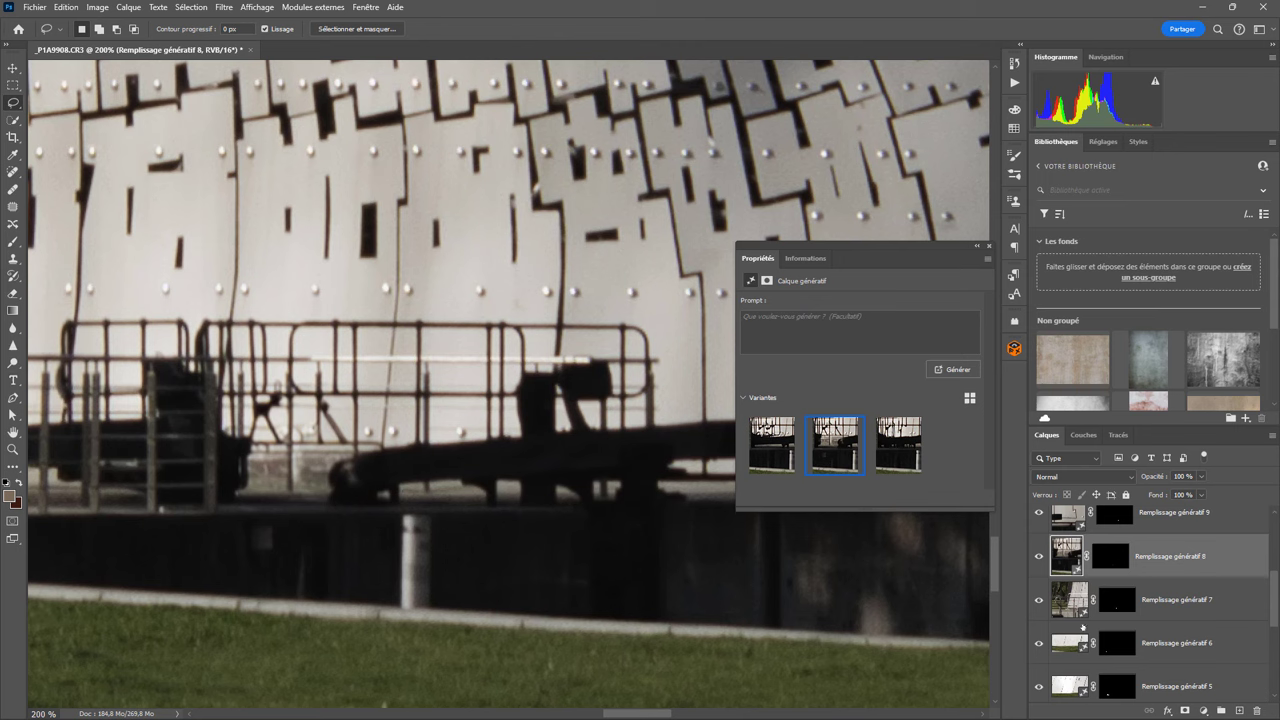
{"action": "left_click", "coordinate": [1162, 600]}
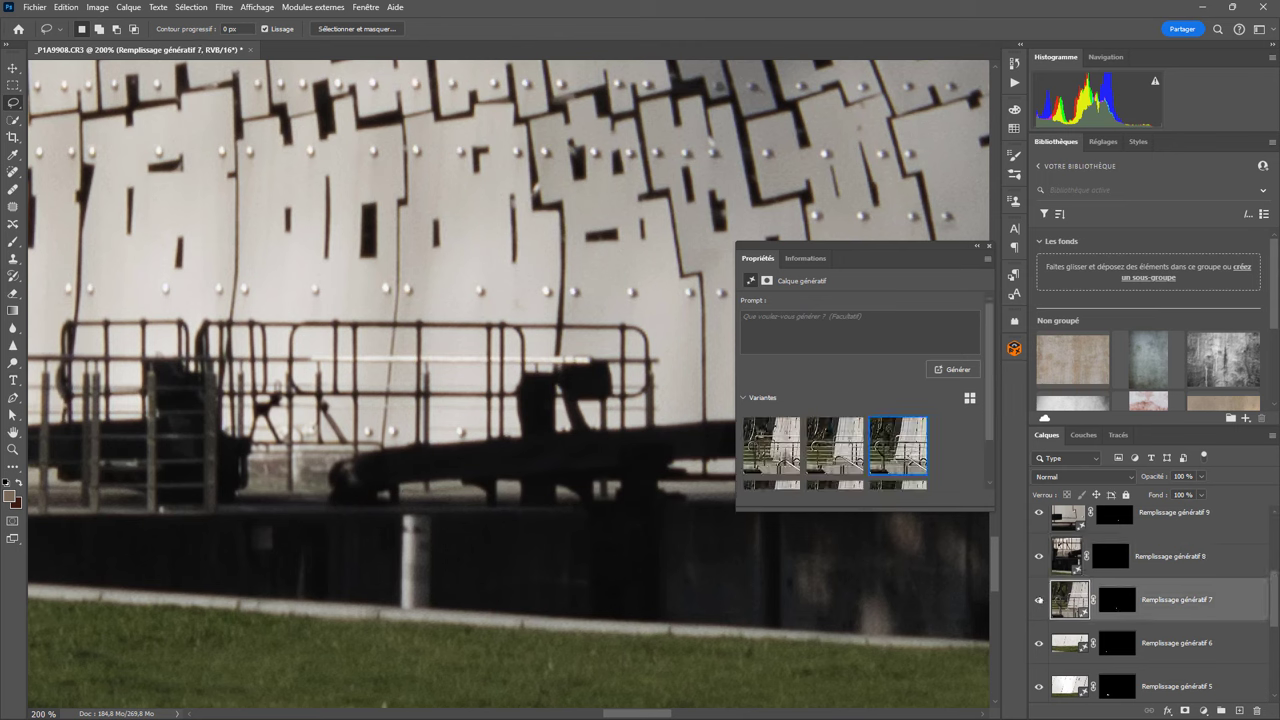
{"action": "left_click", "coordinate": [1038, 599]}
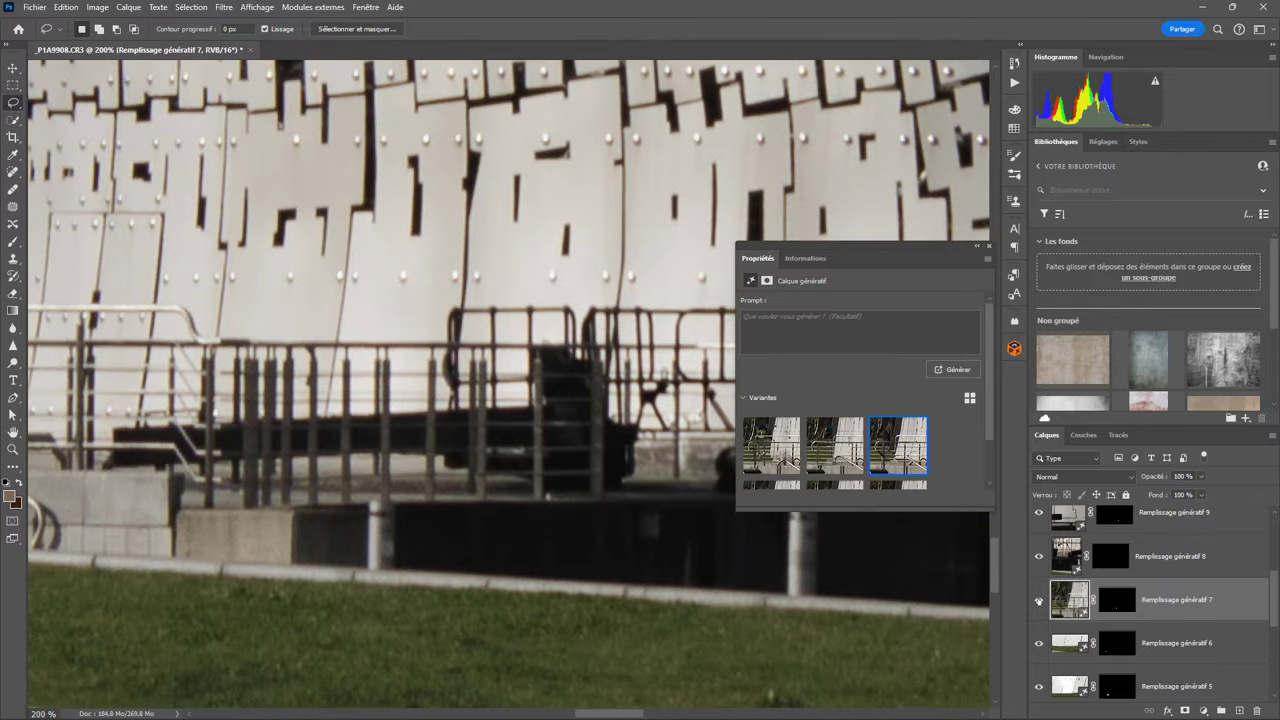
{"action": "scroll", "coordinate": [678, 513], "scroll_direction": "left", "scroll_amount": 5}
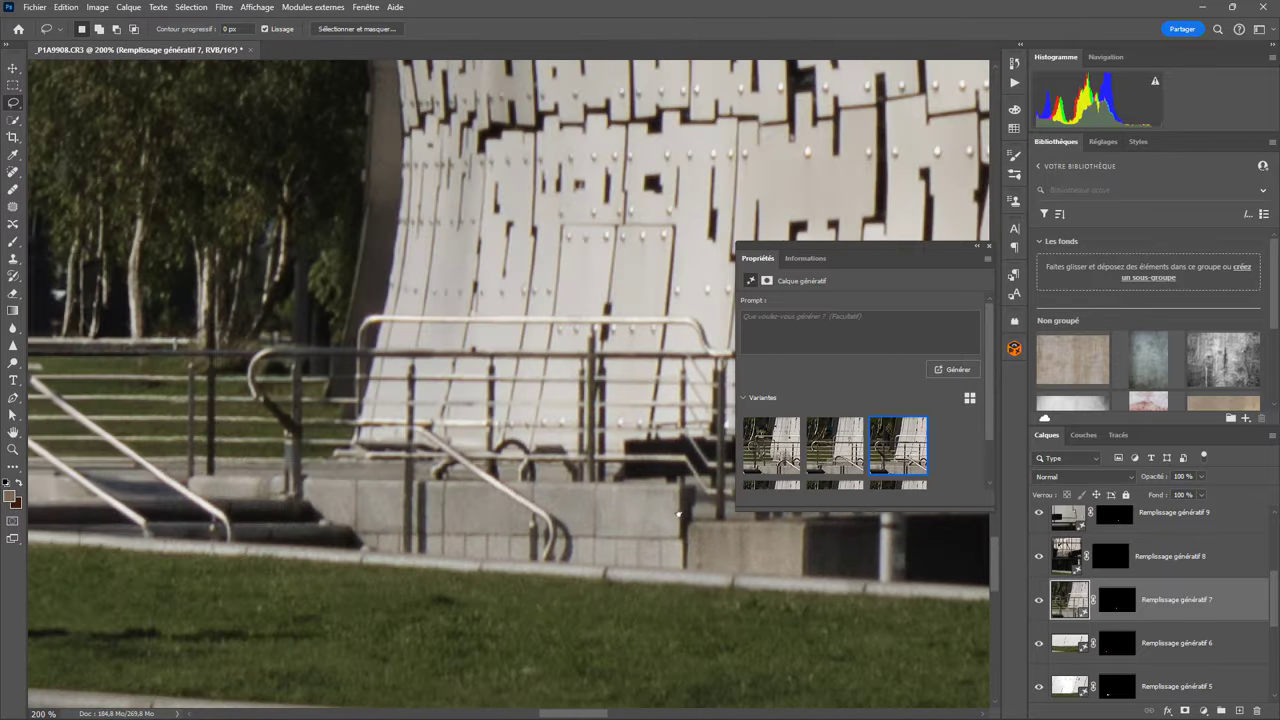
{"action": "scroll", "coordinate": [678, 513], "scroll_direction": "left", "scroll_amount": 2}
{"action": "left_click", "coordinate": [1038, 600]}
{"action": "left_click", "coordinate": [1039, 601]}
{"action": "left_click", "coordinate": [1039, 601]}
{"action": "left_click", "coordinate": [1039, 601]}
{"action": "left_click", "coordinate": [1039, 601]}
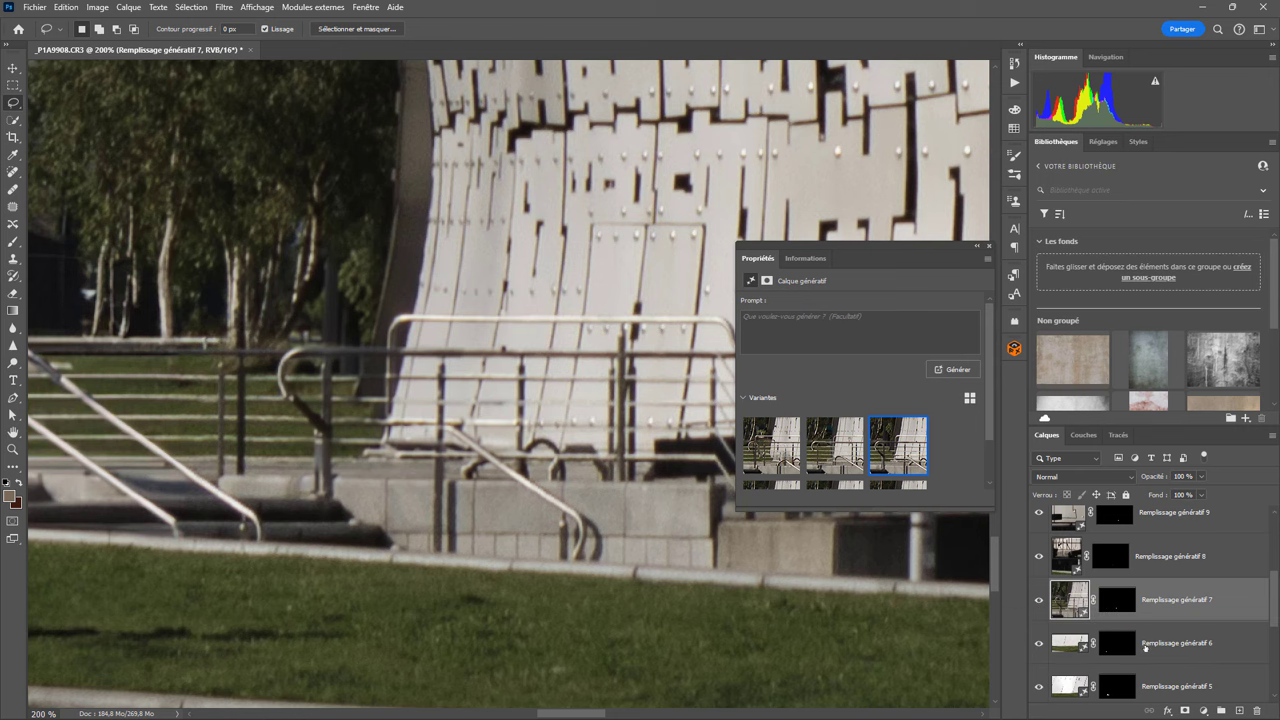
{"action": "left_click_drag", "start_coordinate": [432, 634], "coordinate": [810, 618]}
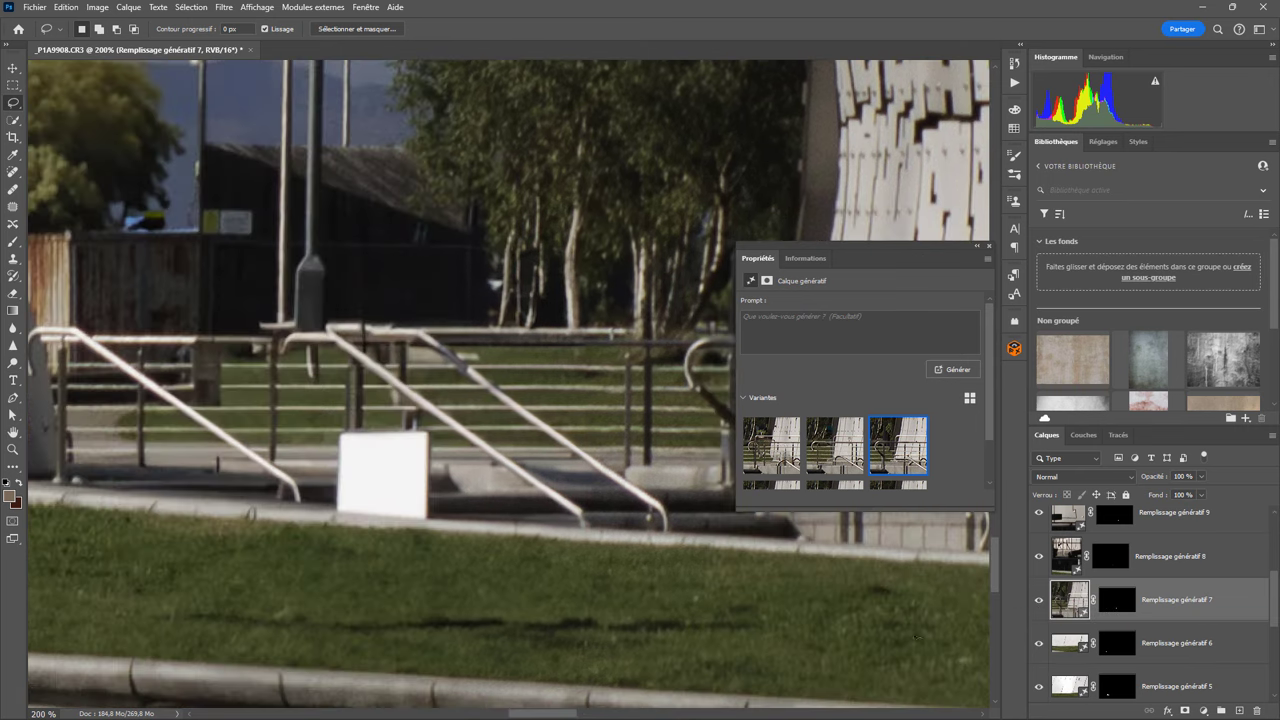
{"action": "left_click", "coordinate": [1039, 645]}
{"action": "left_click", "coordinate": [1039, 645]}
{"action": "mouse_move", "coordinate": [824, 635]}
{"action": "left_mouse_down"}
{"action": "mouse_move", "coordinate": [449, 609]}
{"action": "mouse_move", "coordinate": [846, 609]}
{"action": "mouse_move", "coordinate": [979, 631]}
{"action": "left_mouse_up"}
Step: Zoom out and toggle Remplissage génératif 6 to check the lying figure stays removed
{"action": "key", "text": "ctrl+minus"}
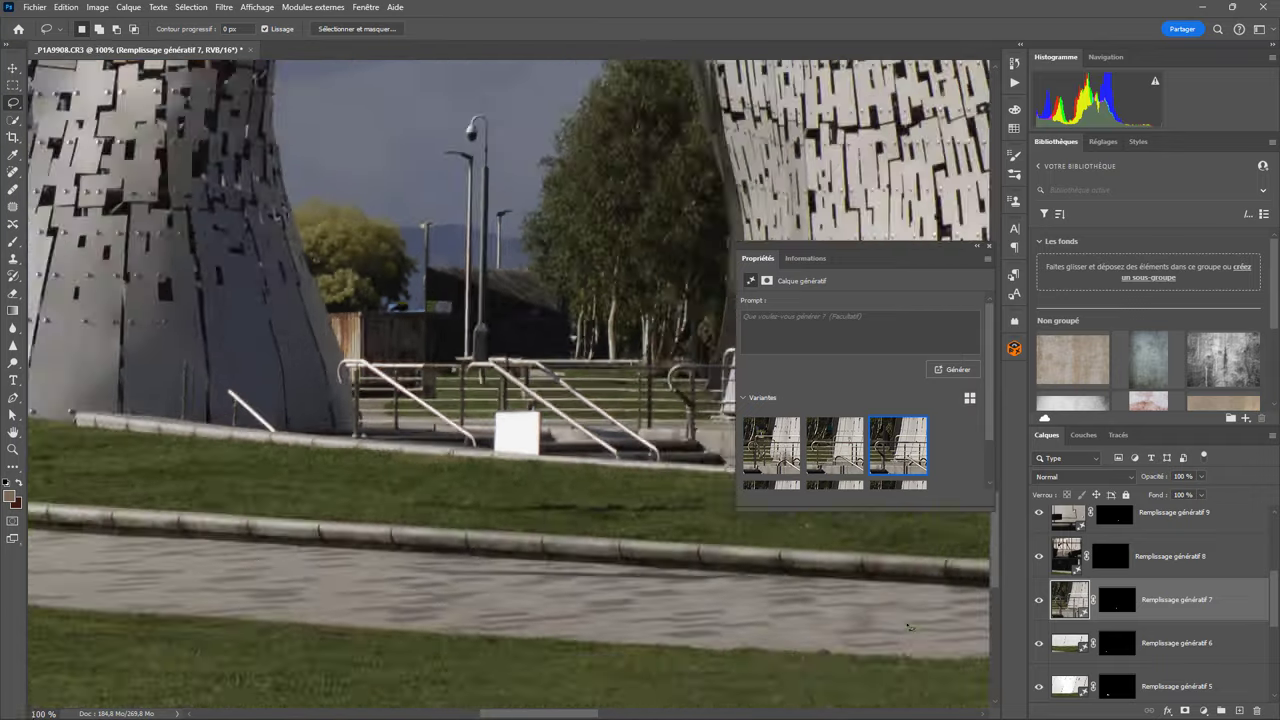
{"action": "key", "text": "ctrl+minus"}
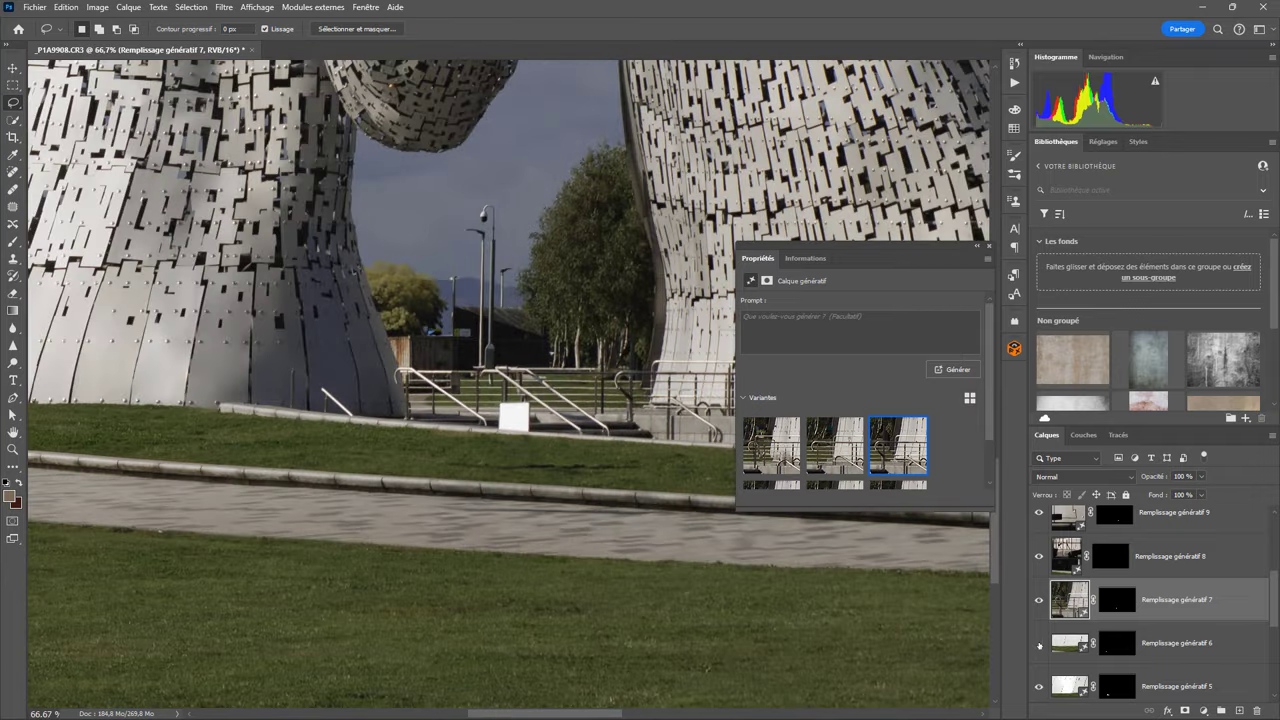
{"action": "left_click_drag", "start_coordinate": [591, 557], "coordinate": [930, 578]}
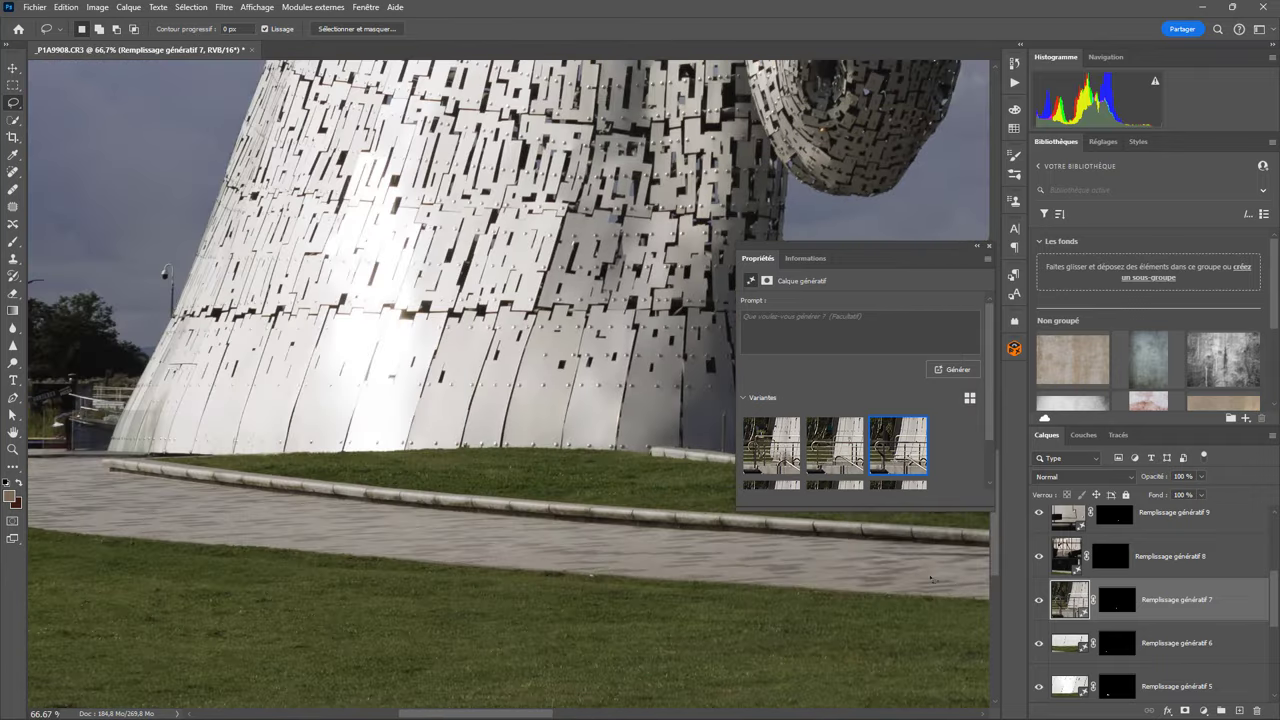
{"action": "left_click", "coordinate": [1039, 643]}
{"action": "left_click", "coordinate": [1039, 644]}
{"action": "left_click", "coordinate": [1039, 644]}
Step: Toggle Remplissage génératif 5 to confirm the group of people stays removed
{"action": "left_click", "coordinate": [1039, 687]}
{"action": "left_click", "coordinate": [1038, 687]}
{"action": "left_click", "coordinate": [1038, 687]}
{"action": "left_click_drag", "start_coordinate": [972, 659], "coordinate": [927, 582]}
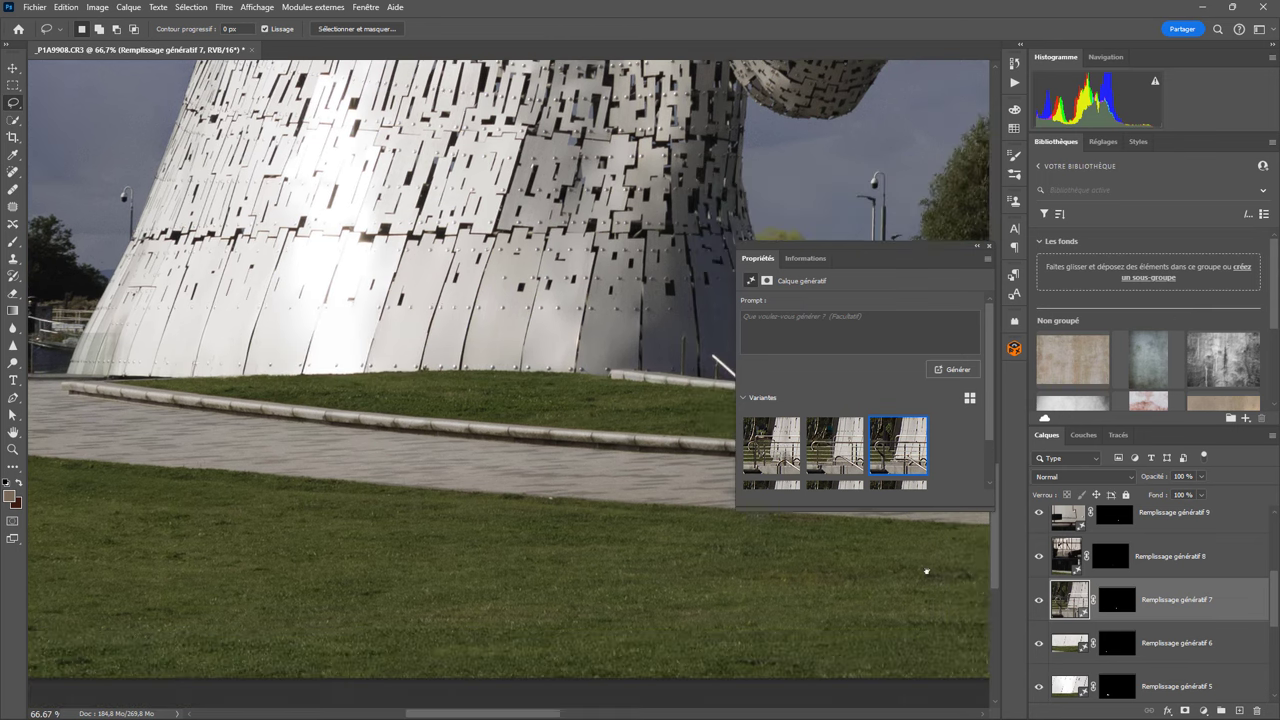
{"action": "scroll", "coordinate": [1275, 630], "scroll_direction": "down", "scroll_amount": 1}
{"action": "scroll", "coordinate": [1275, 630], "scroll_direction": "down", "scroll_amount": 3}
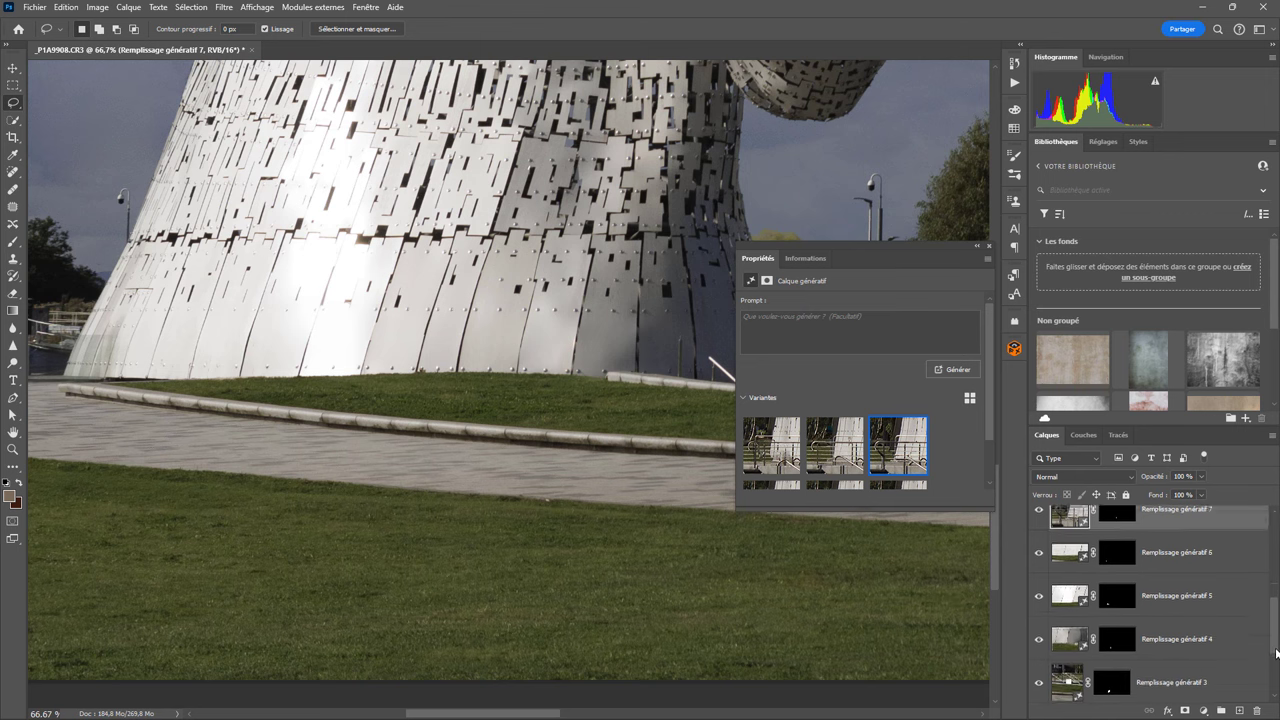
Step: Toggle Remplissage génératif 4 over the people on the grass, leaving it on
{"action": "left_click", "coordinate": [1038, 616]}
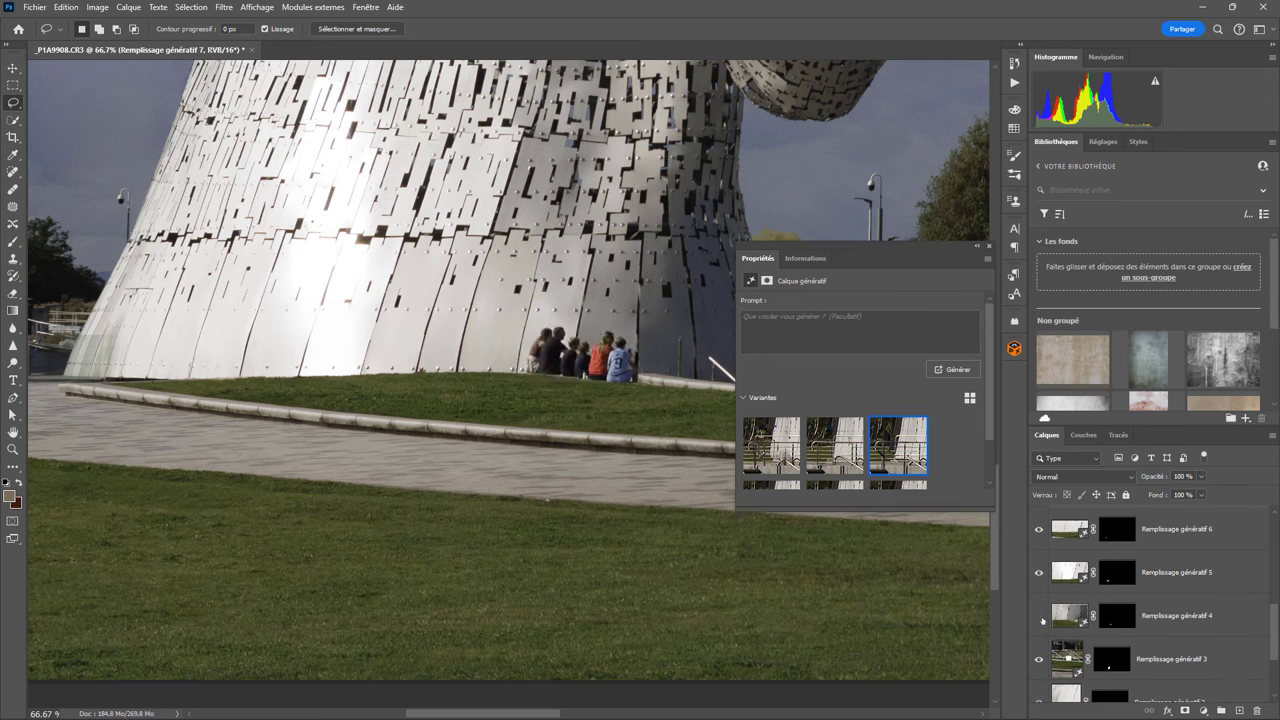
{"action": "left_click", "coordinate": [1040, 618]}
{"action": "left_click", "coordinate": [1039, 616]}
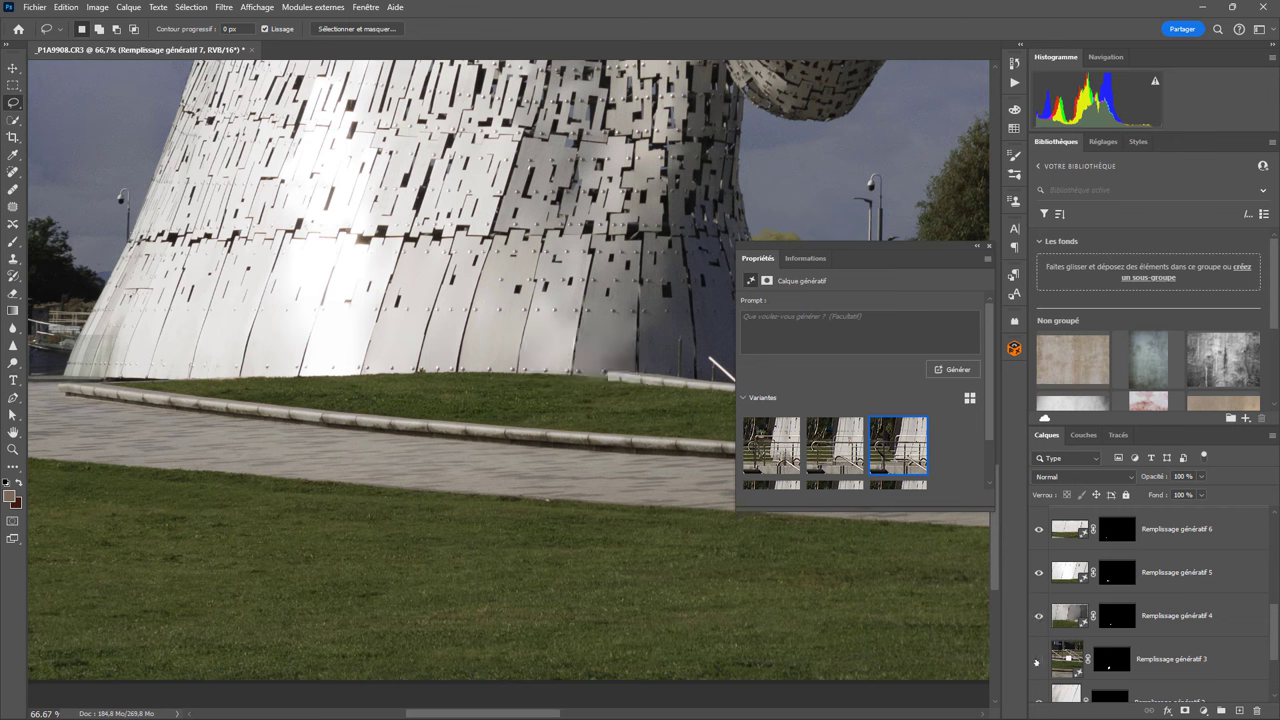
Step: Move the Properties panel to the lower left and toggle Remplissage génératif 3 near the railings
{"action": "mouse_move", "coordinate": [949, 245]}
{"action": "left_mouse_down"}
{"action": "mouse_move", "coordinate": [386, 418]}
{"action": "mouse_move", "coordinate": [409, 389]}
{"action": "left_mouse_up"}
{"action": "left_click", "coordinate": [1038, 661]}
{"action": "left_click", "coordinate": [1038, 660]}
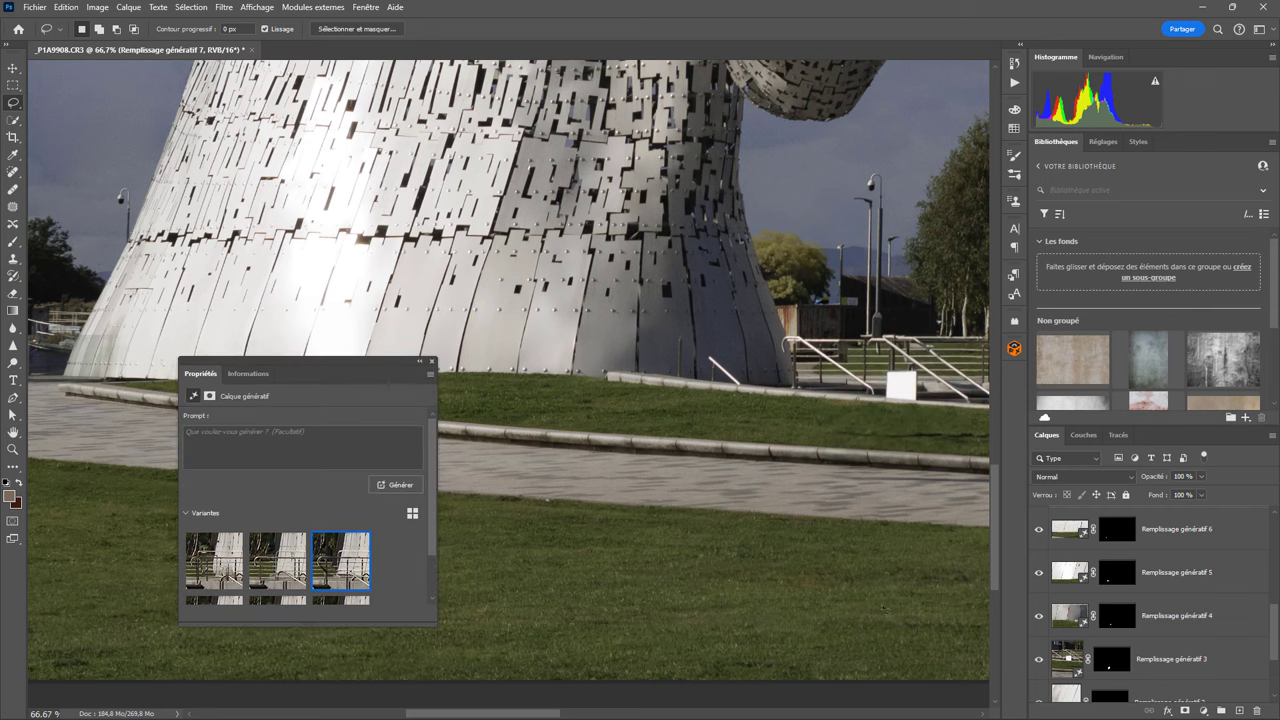
Step: Zoom out to 8.33% showing both sculptures, with the Properties panel dragged to the lower right
{"action": "key", "text": "ctrl+minus"}
{"action": "key", "text": "ctrl+minus"}
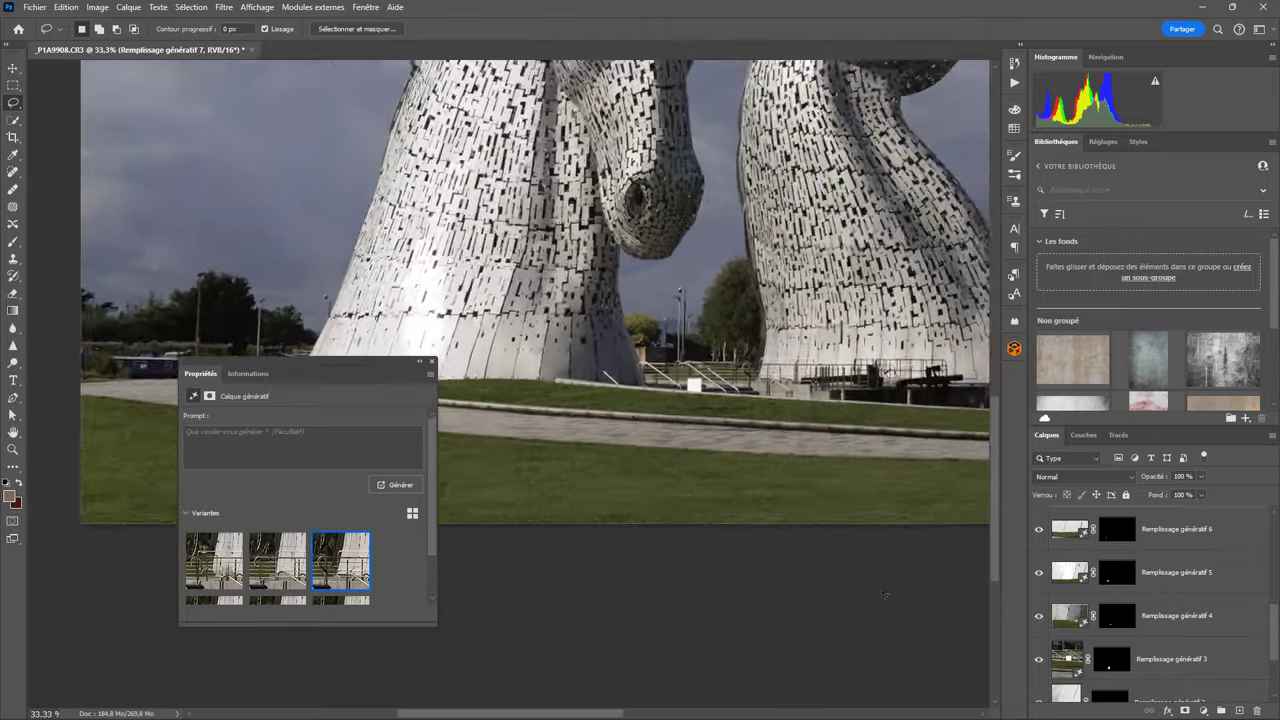
{"action": "key", "text": "ctrl+minus"}
{"action": "key", "text": "ctrl+minus"}
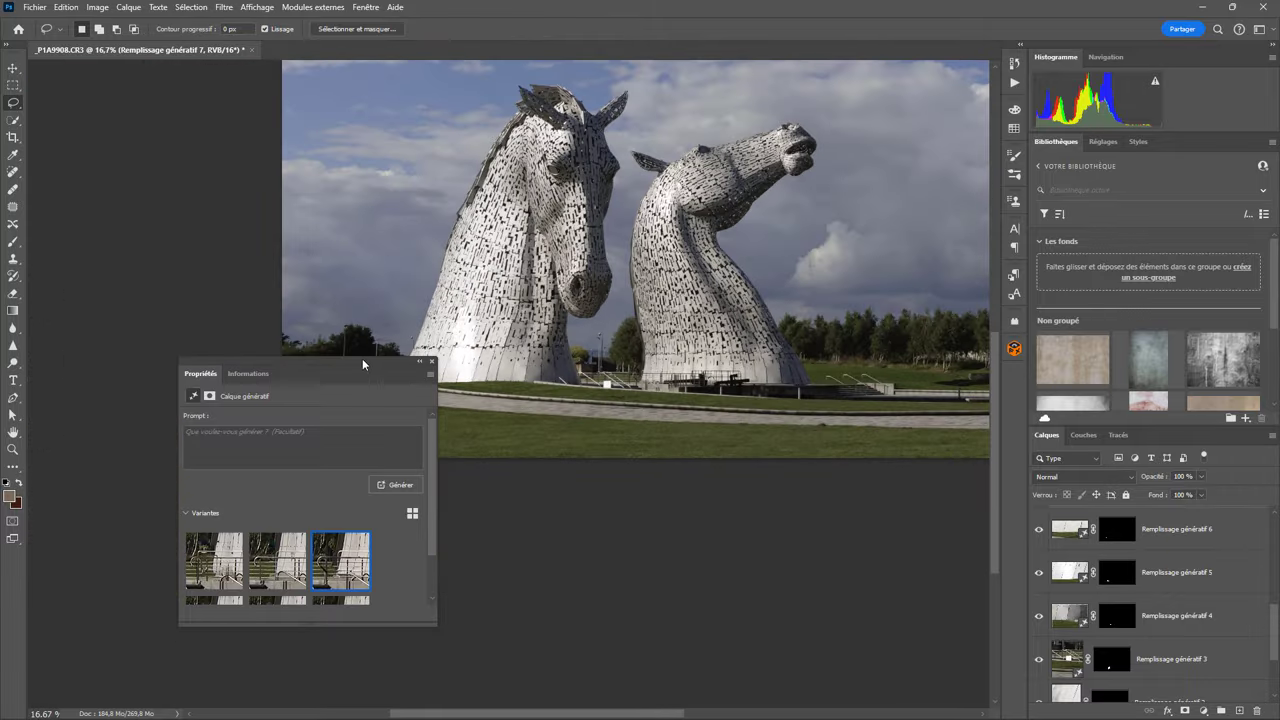
{"action": "left_click_drag", "start_coordinate": [360, 360], "coordinate": [817, 521]}
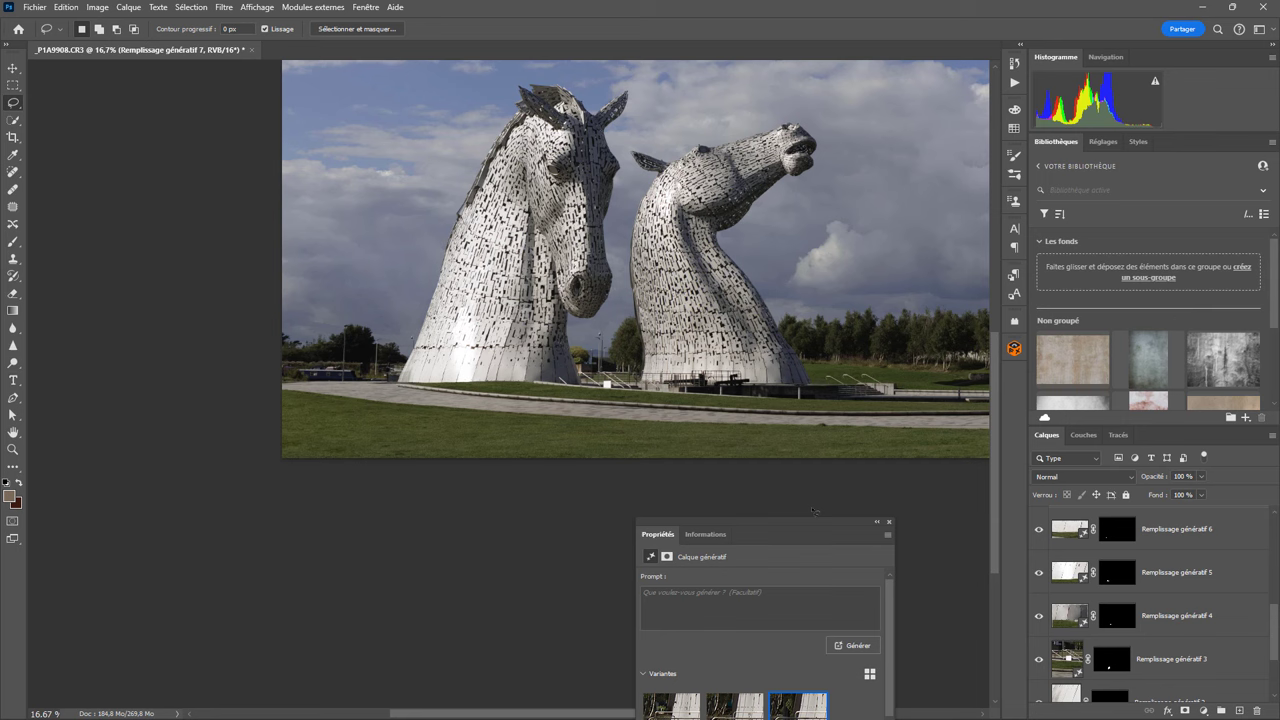
{"action": "key", "text": "ctrl+minus"}
{"action": "key", "text": "ctrl+minus"}
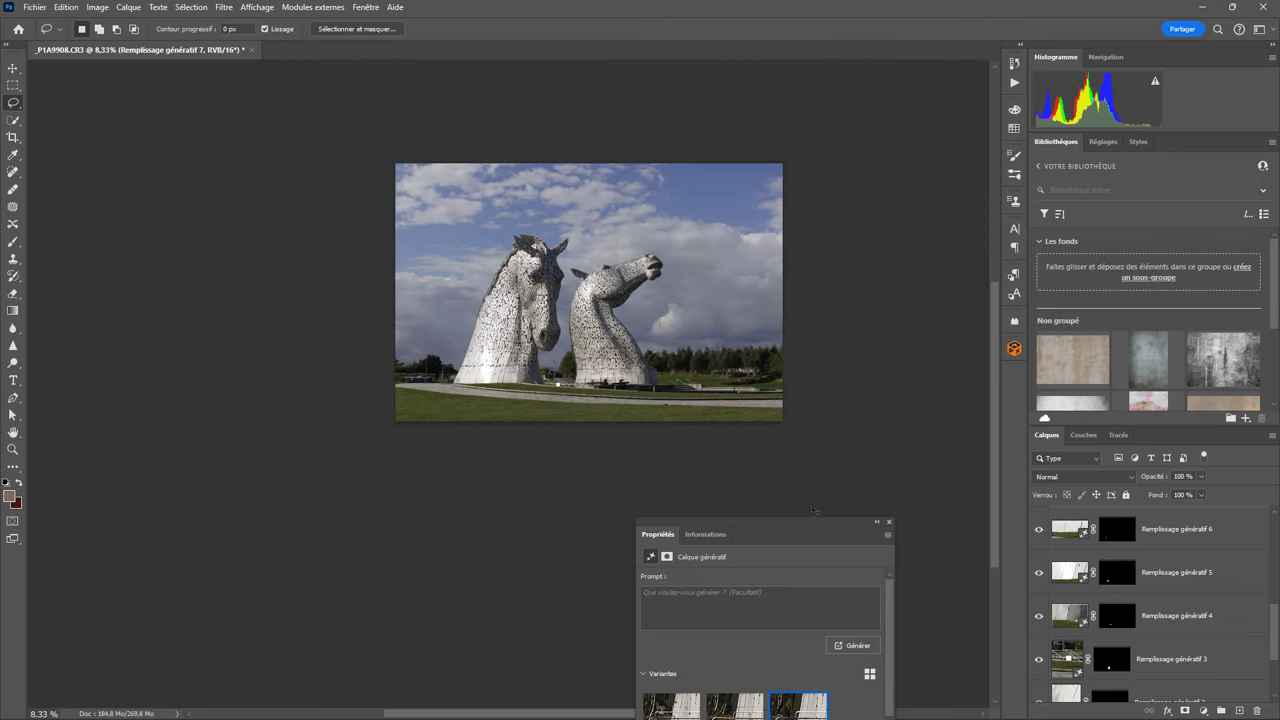